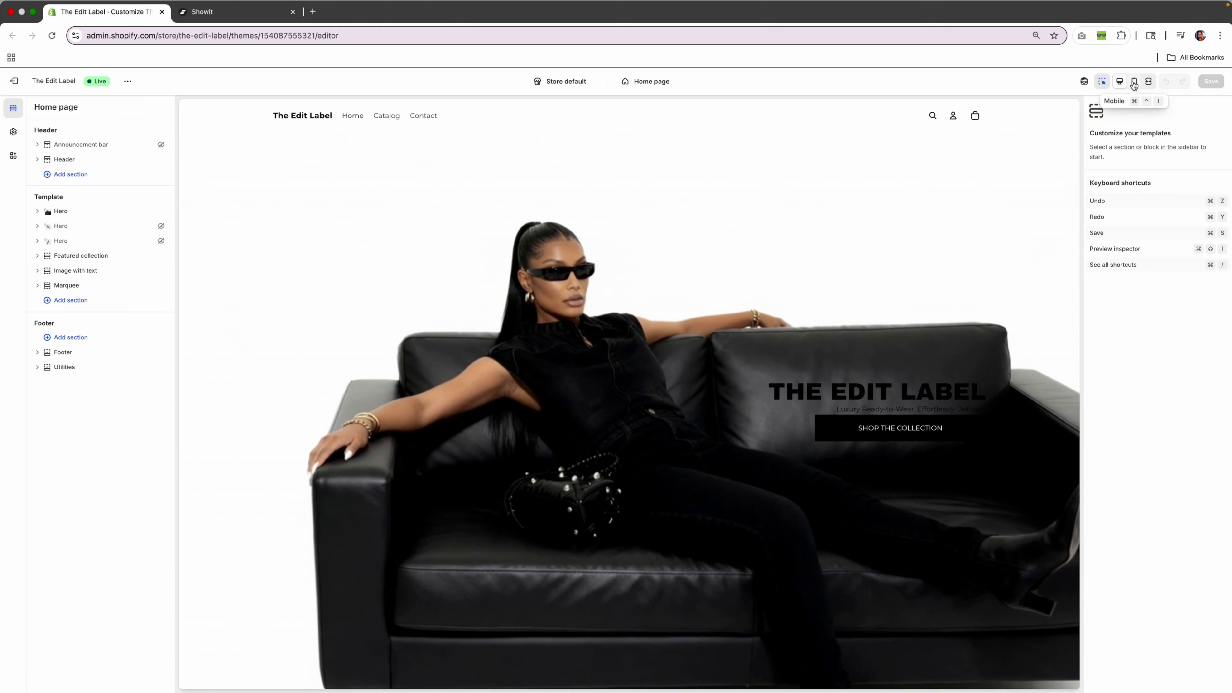
# - Preview the home page in the mobile layout and return to the desktop layout
pyautogui.click(1134, 82)
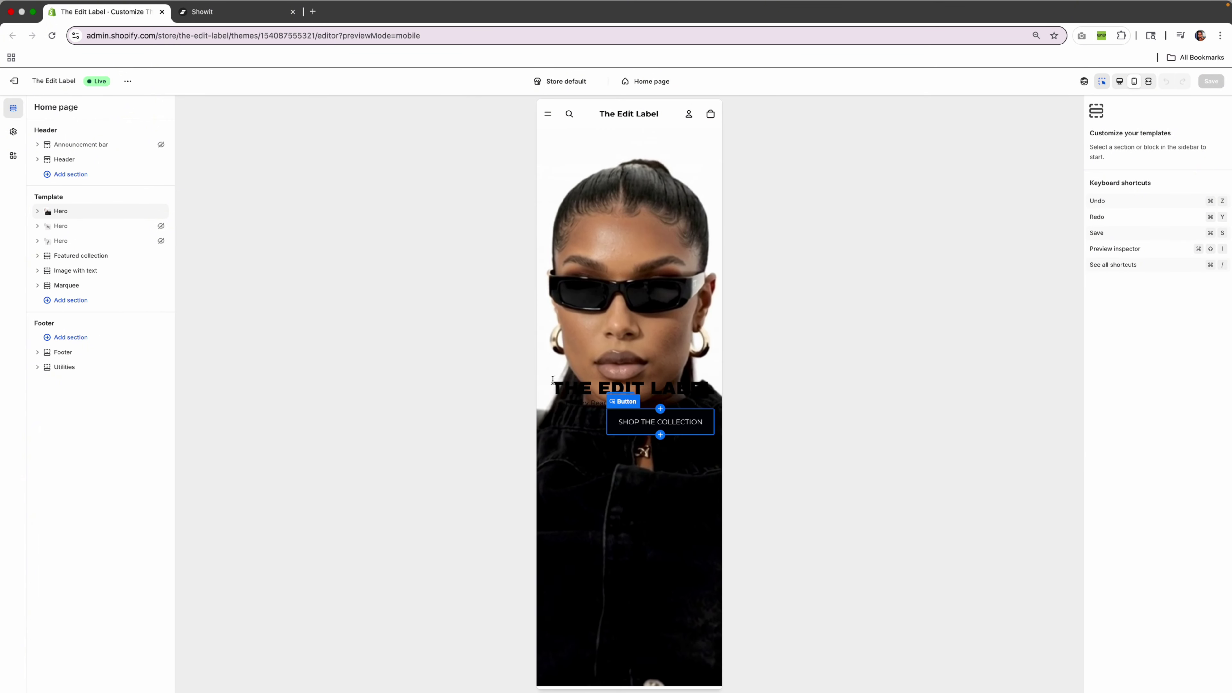
pyautogui.click(1120, 84)
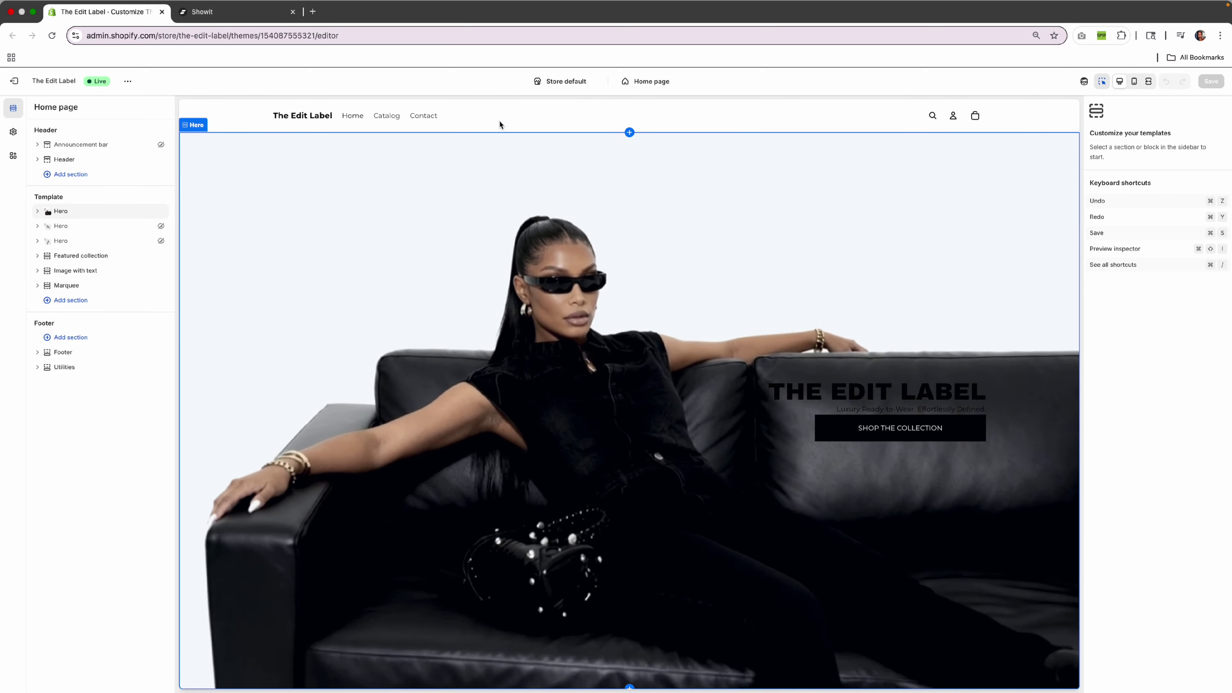
pyautogui.moveTo(312, 1)
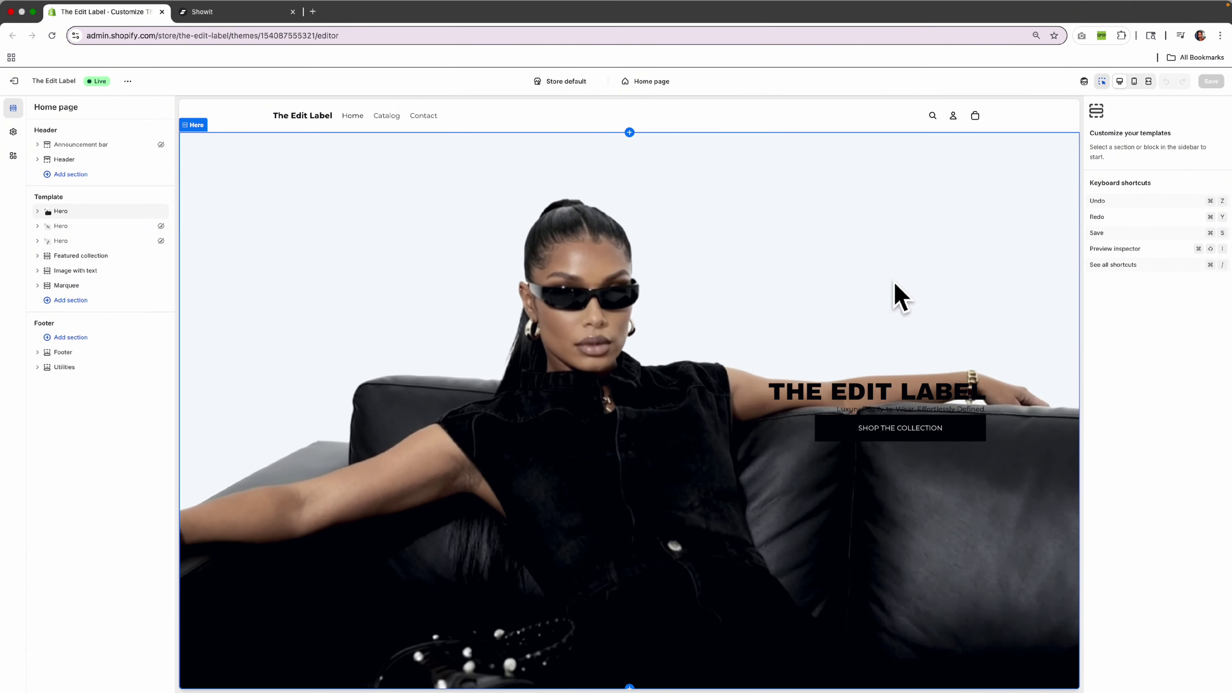
# - Open the settings of the first Hero section and its THE EDIT LABEL heading, ending on the section settings
pyautogui.click(997, 402)
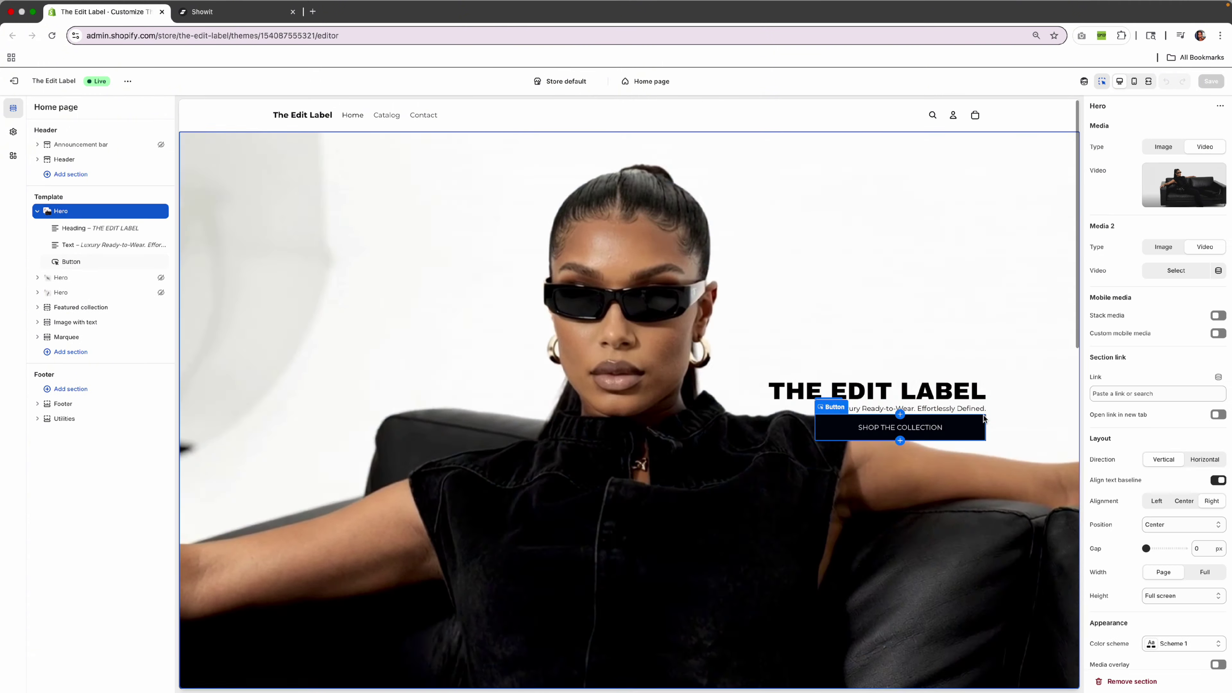
pyautogui.click(971, 376)
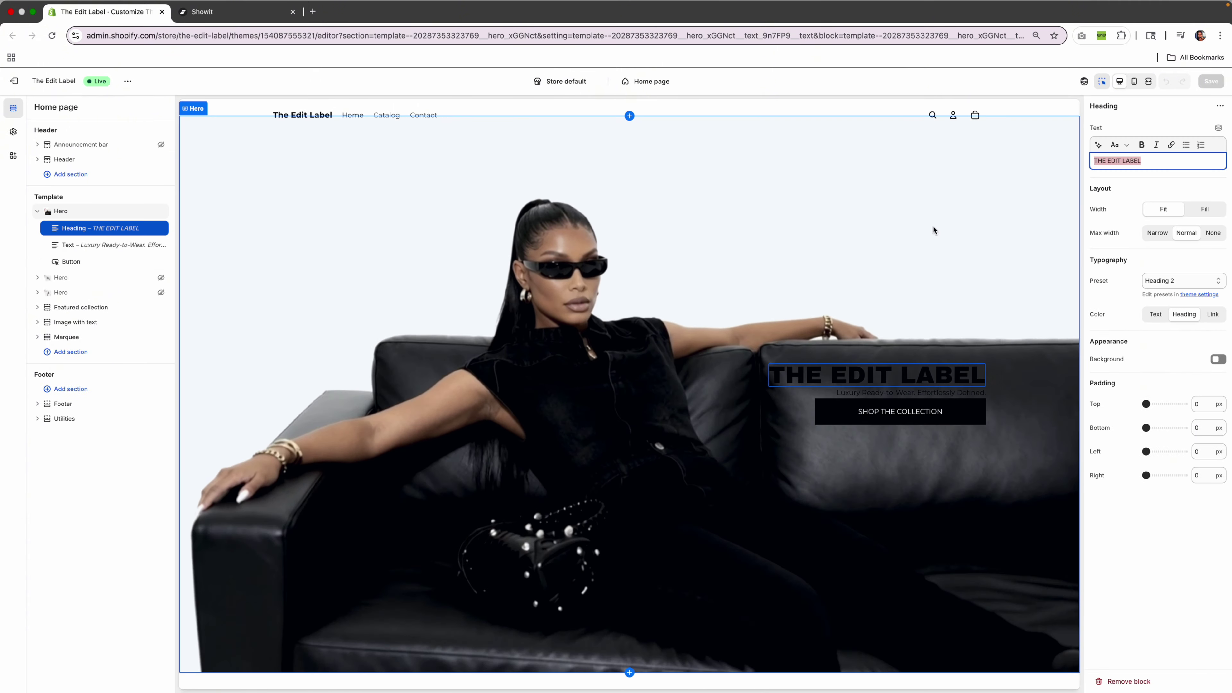
pyautogui.click(924, 312)
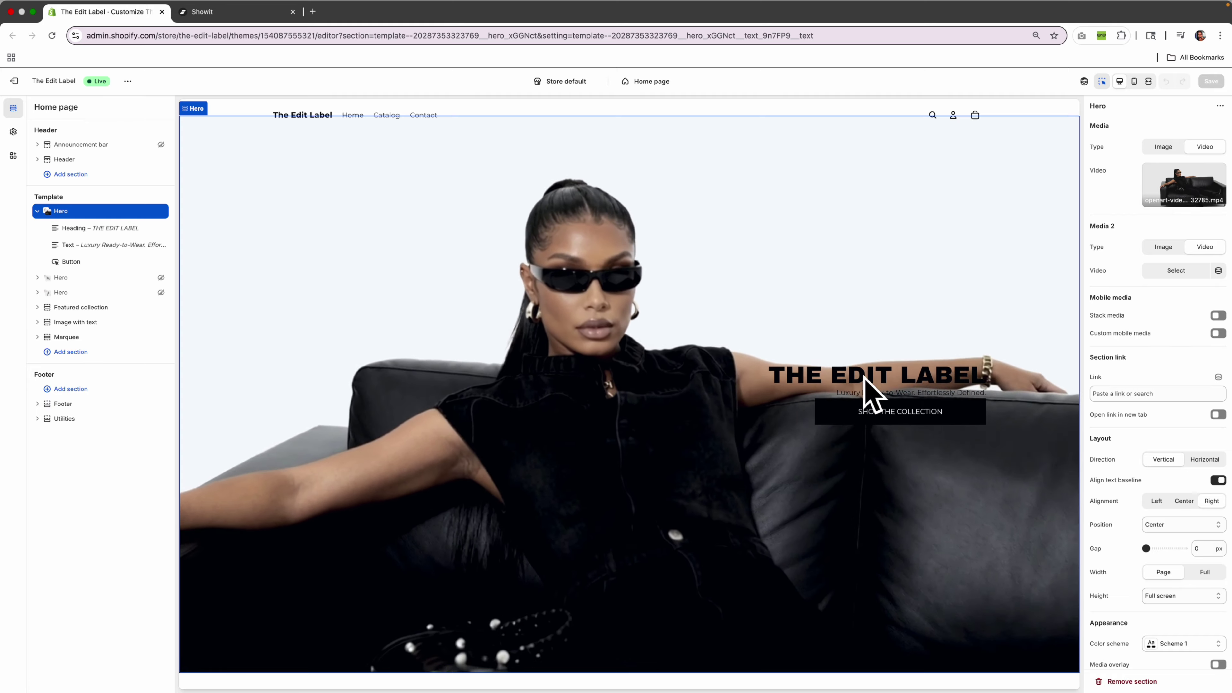
# - Check the Hero section in the mobile layout, return to desktop, and look through the rest of the home page
pyautogui.click(1134, 81)
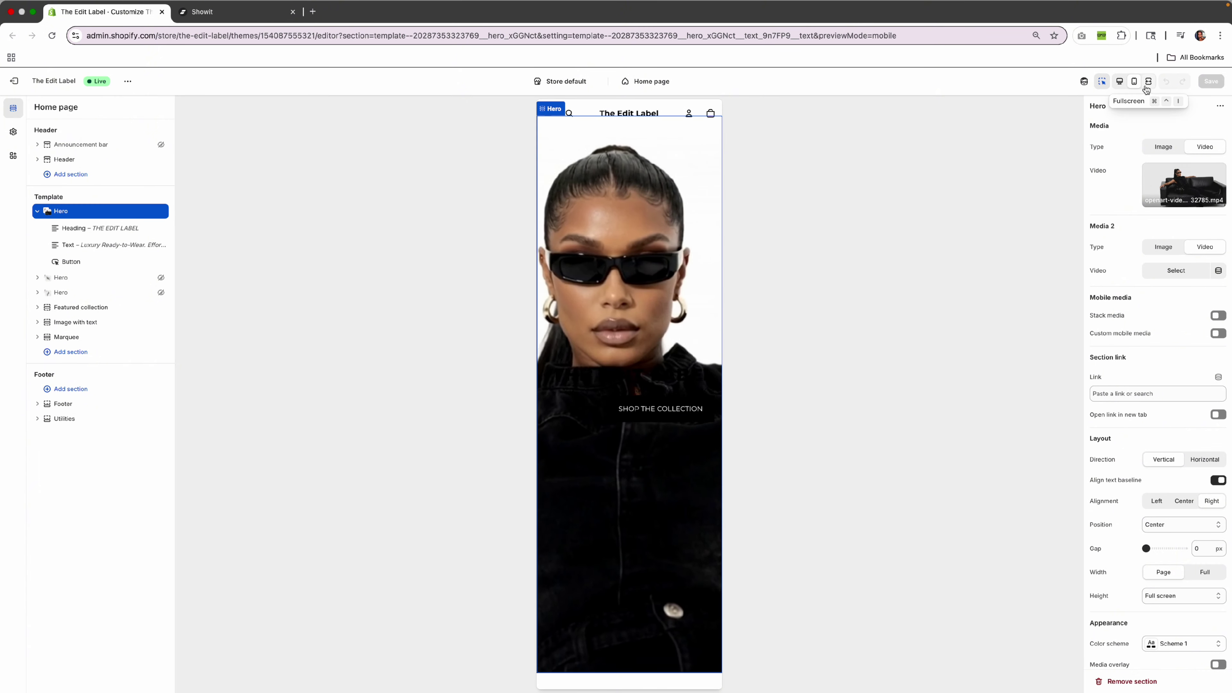
pyautogui.click(1121, 86)
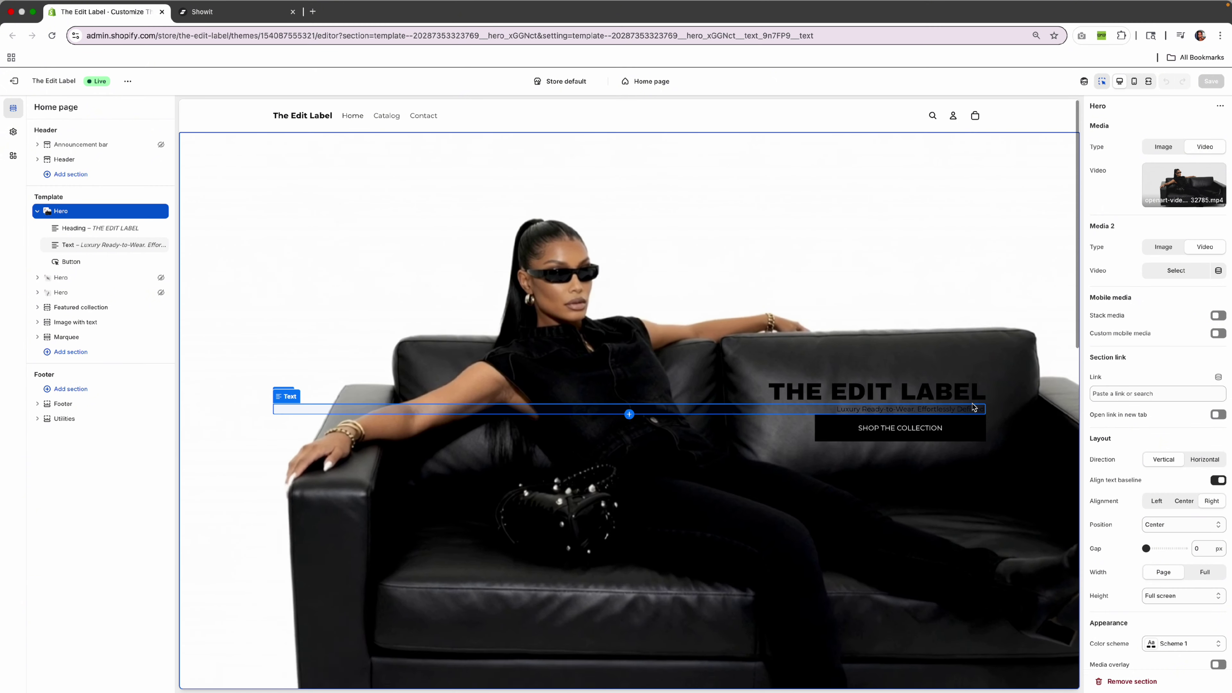
pyautogui.scroll(-20, 955, 475)
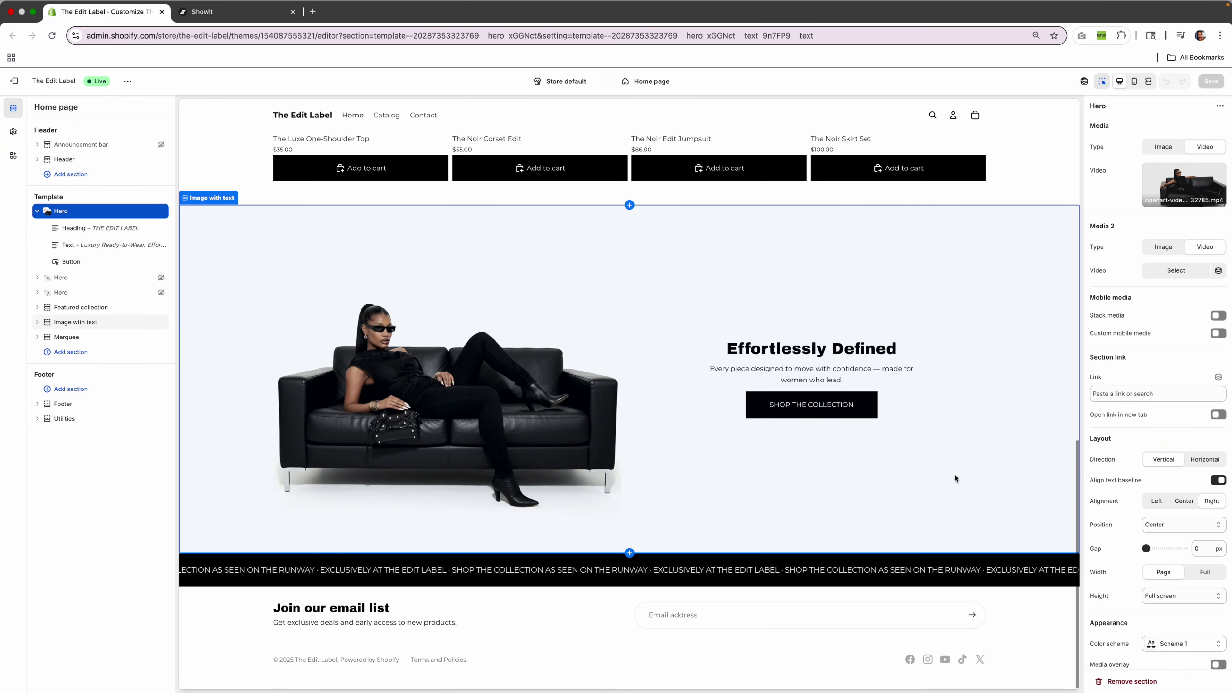
pyautogui.scroll(20, 1065, 392)
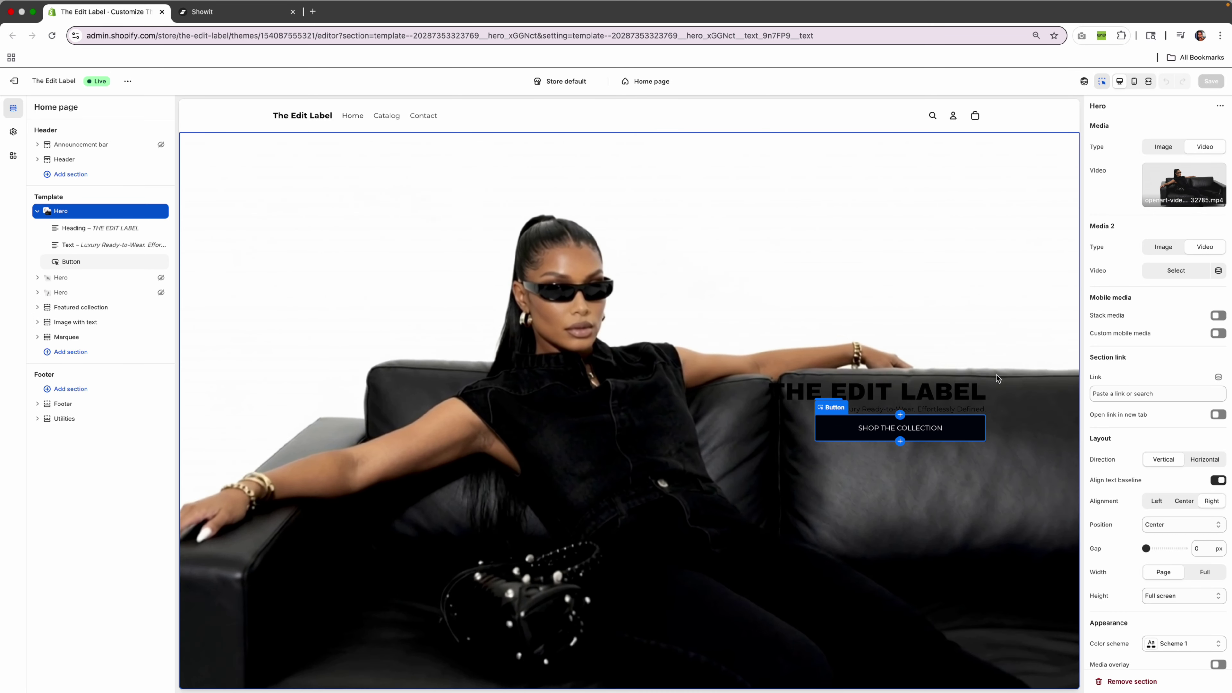
# - Switch to Showit and review the Home page's desktop canvases from the Hero to The Edit Story
pyautogui.click(218, 27)
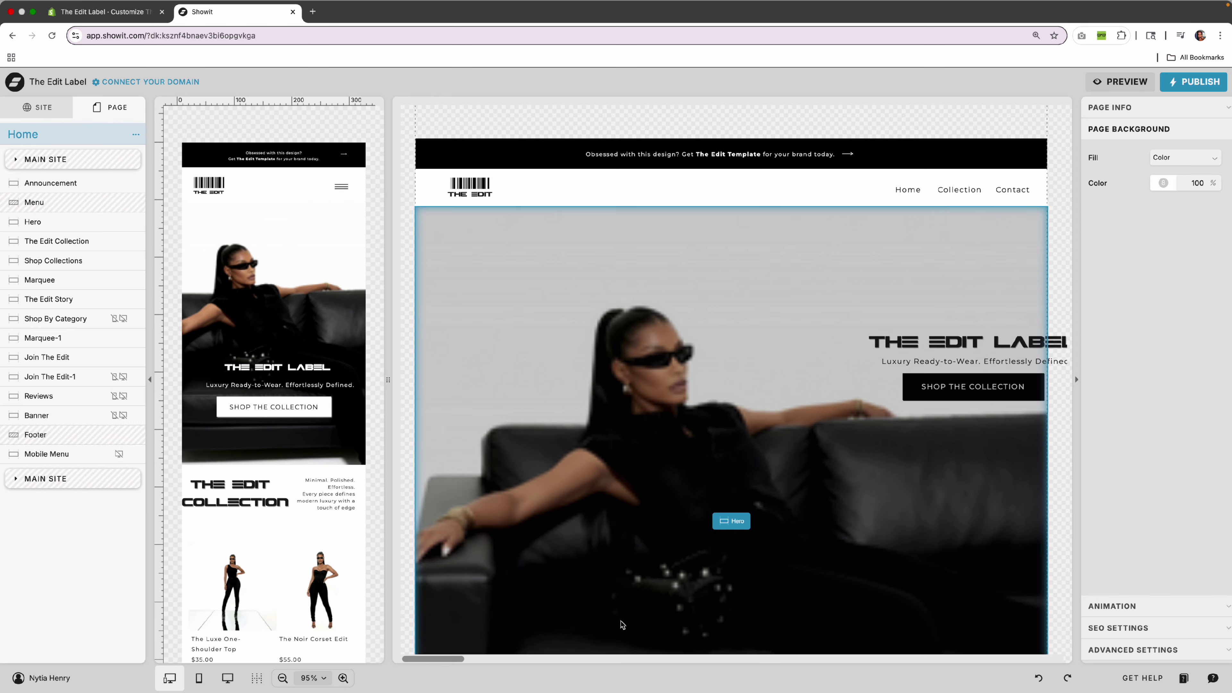
pyautogui.scroll(-3, 456, 653)
pyautogui.scroll(-8, 486, 651)
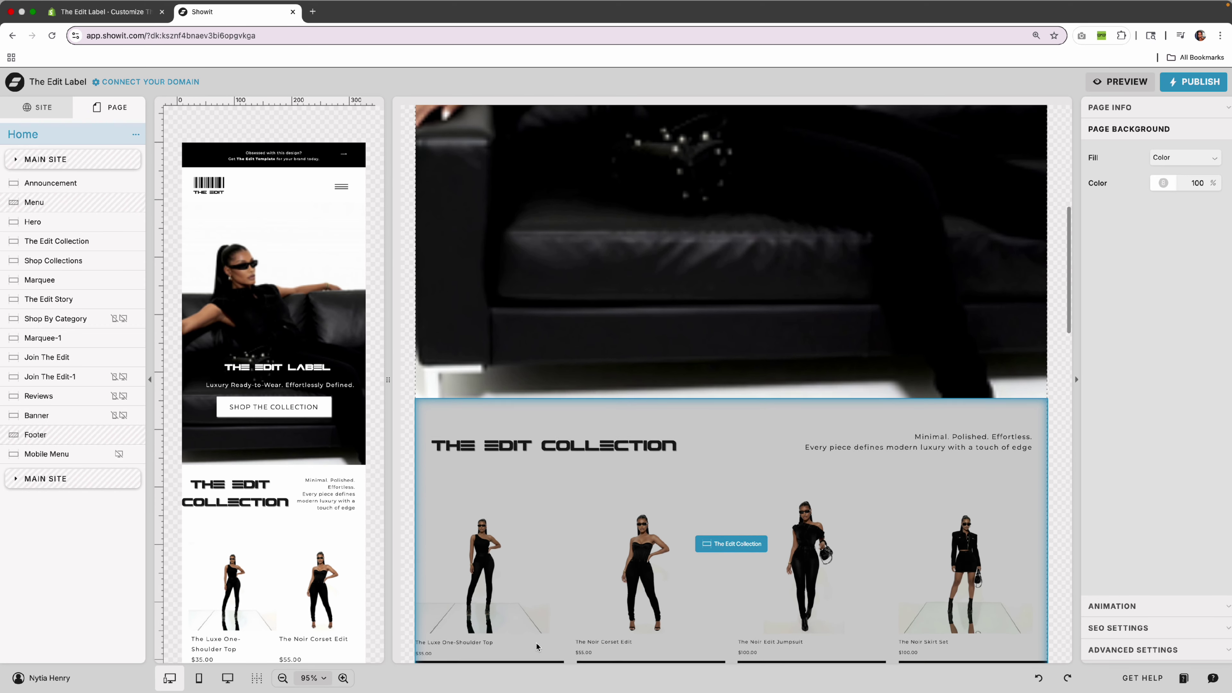
pyautogui.scroll(12, 533, 648)
pyautogui.scroll(-8, 561, 645)
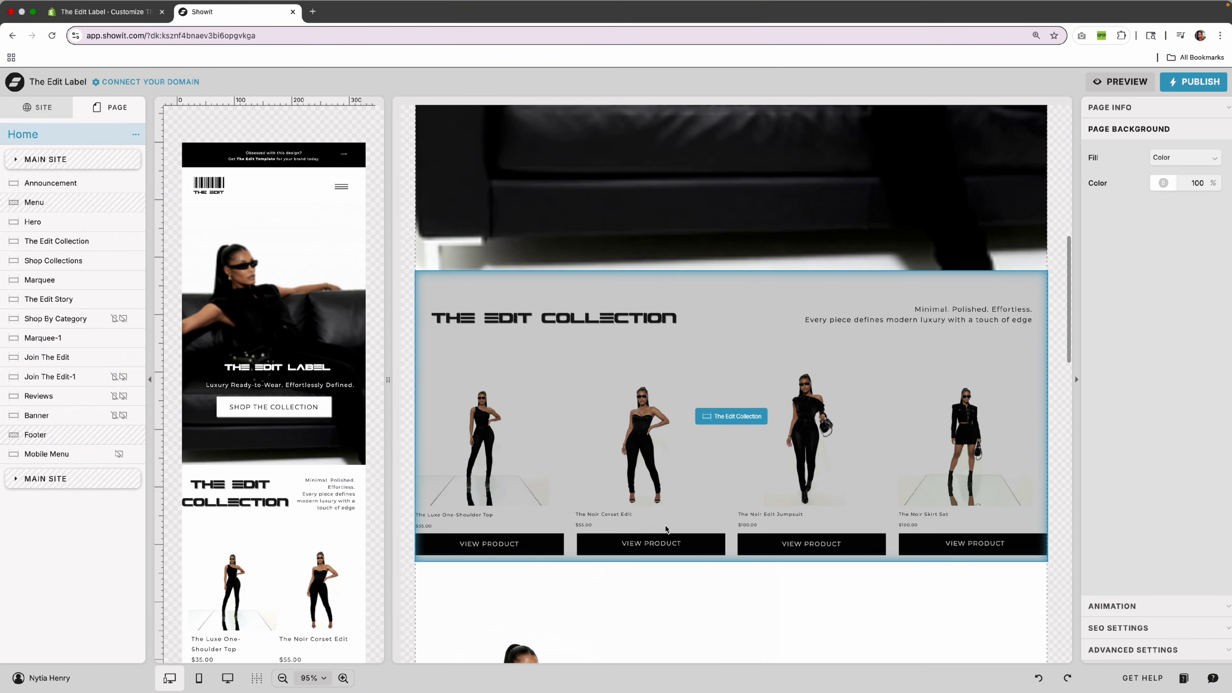
pyautogui.scroll(10, 685, 553)
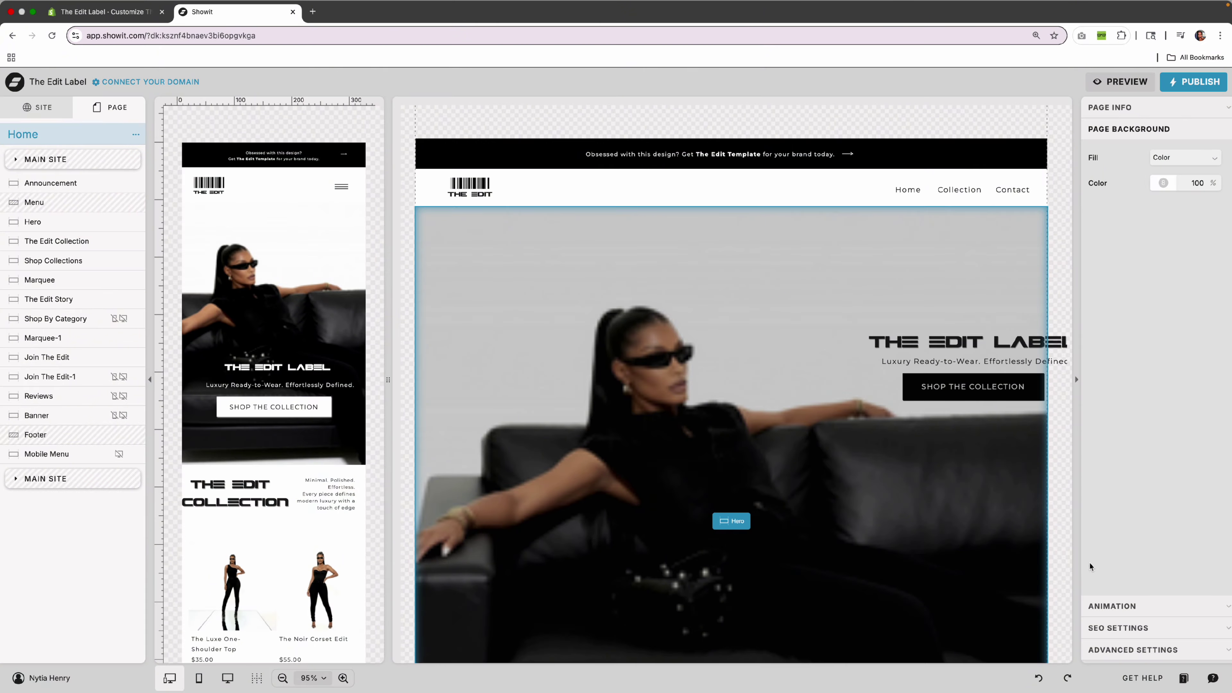
pyautogui.scroll(-10, 870, 539)
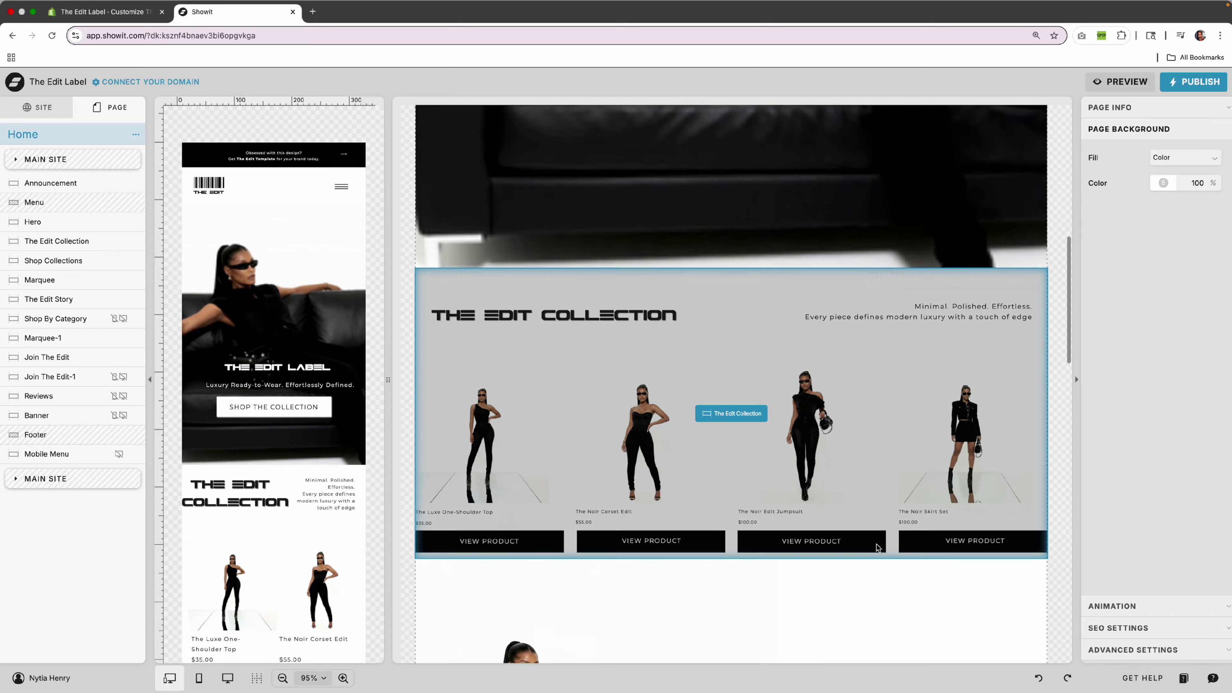
pyautogui.scroll(-6, 877, 547)
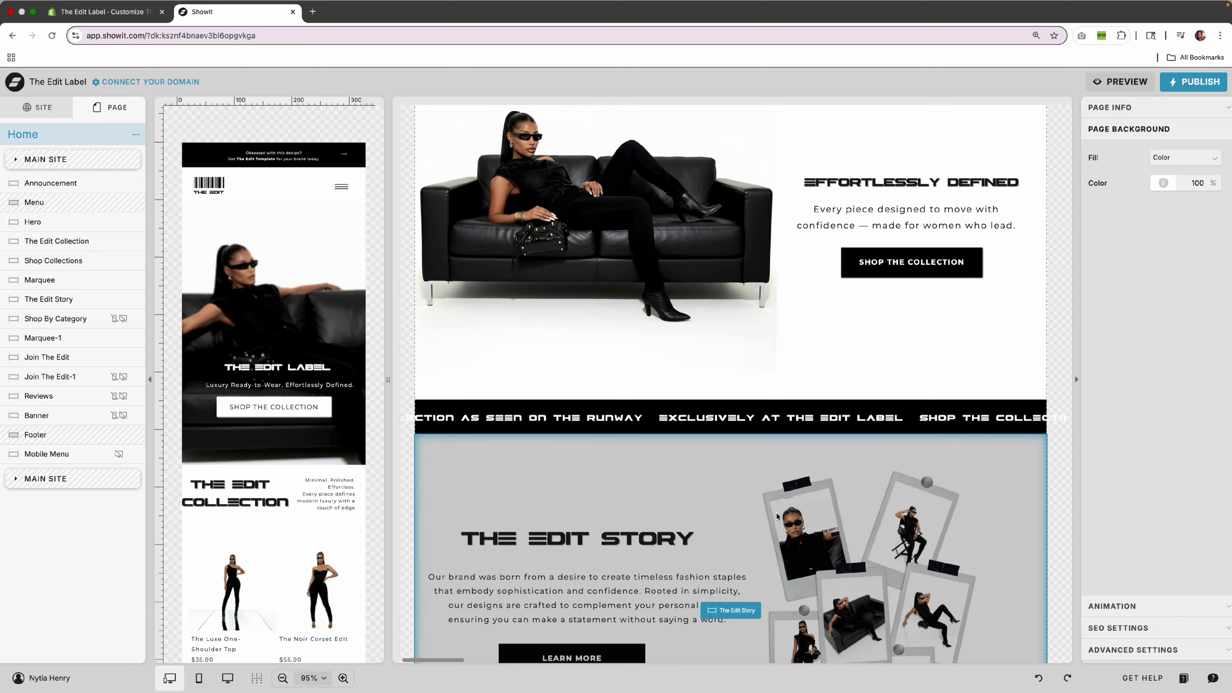
pyautogui.click(259, 388)
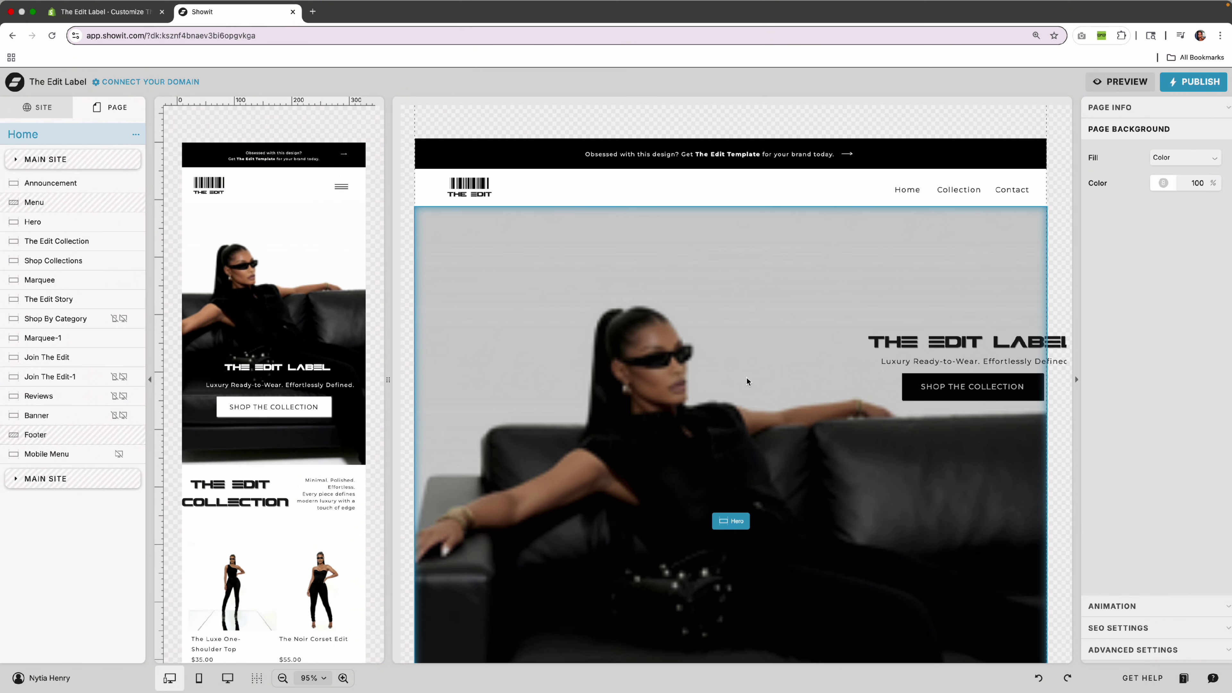
# - Select the desktop Hero canvas, preview the site, and view the preview's hero in a separate browser tab
pyautogui.click(935, 436)
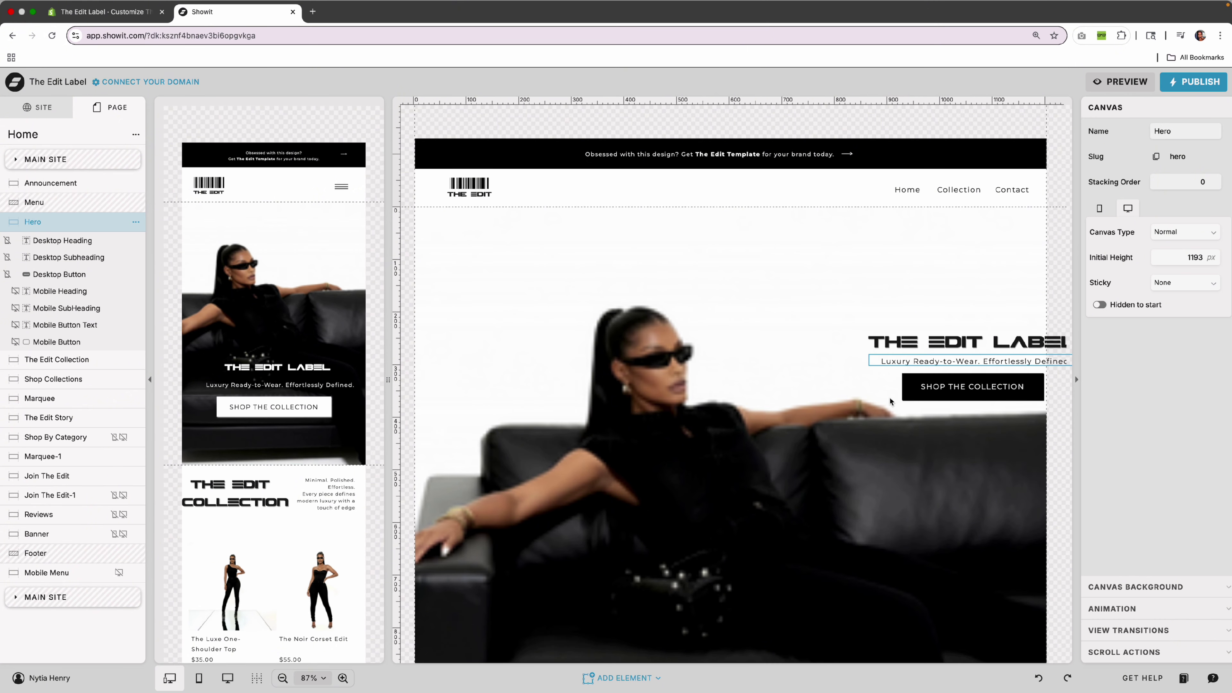
pyautogui.hscroll(-1, 990, 300)
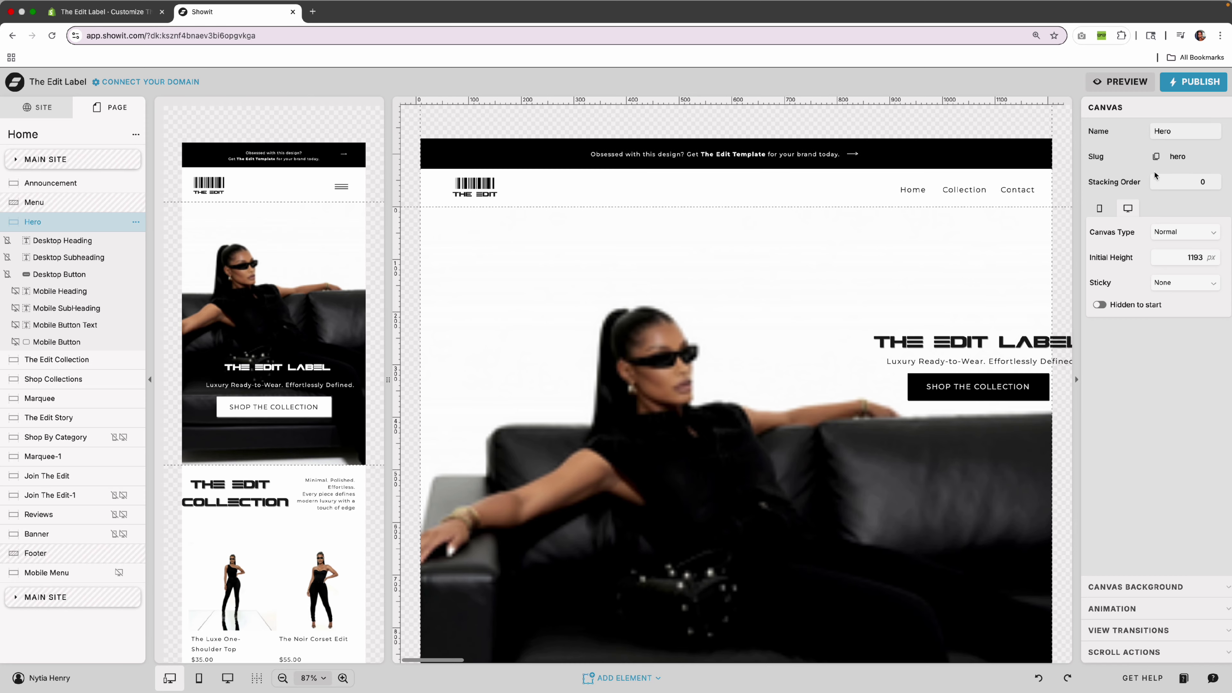
pyautogui.click(1129, 86)
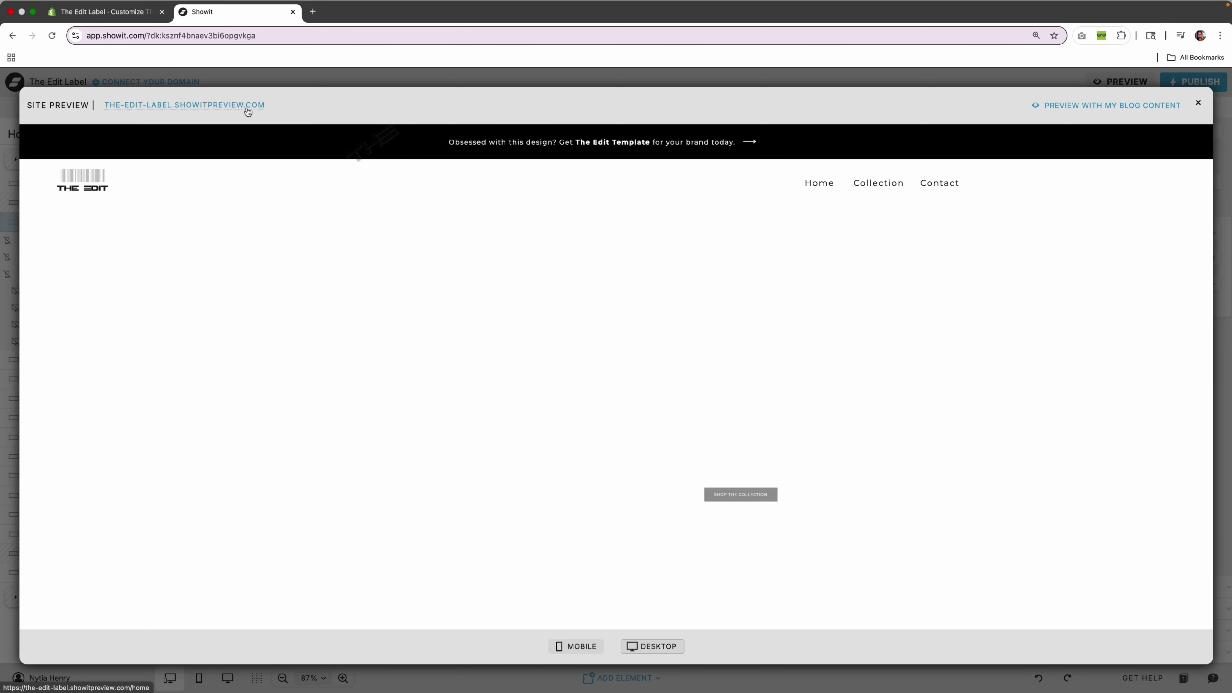
pyautogui.click(247, 103)
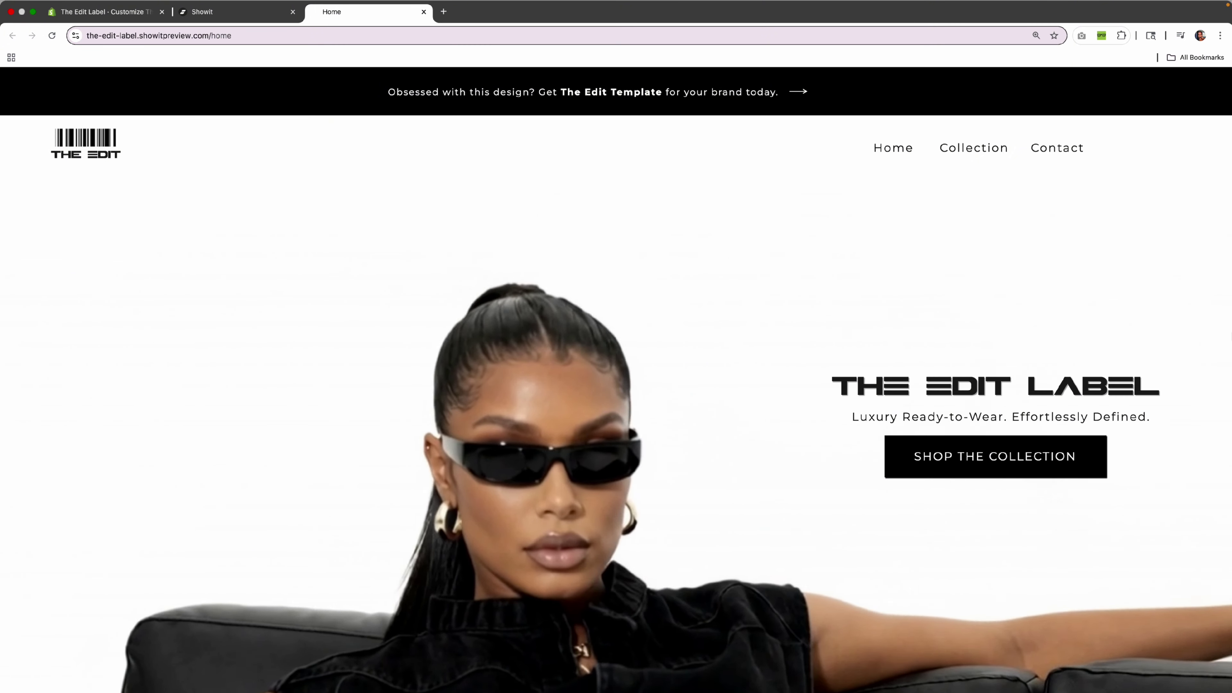
pyautogui.scroll(-1, 616, 378)
pyautogui.scroll(-3, 616, 380)
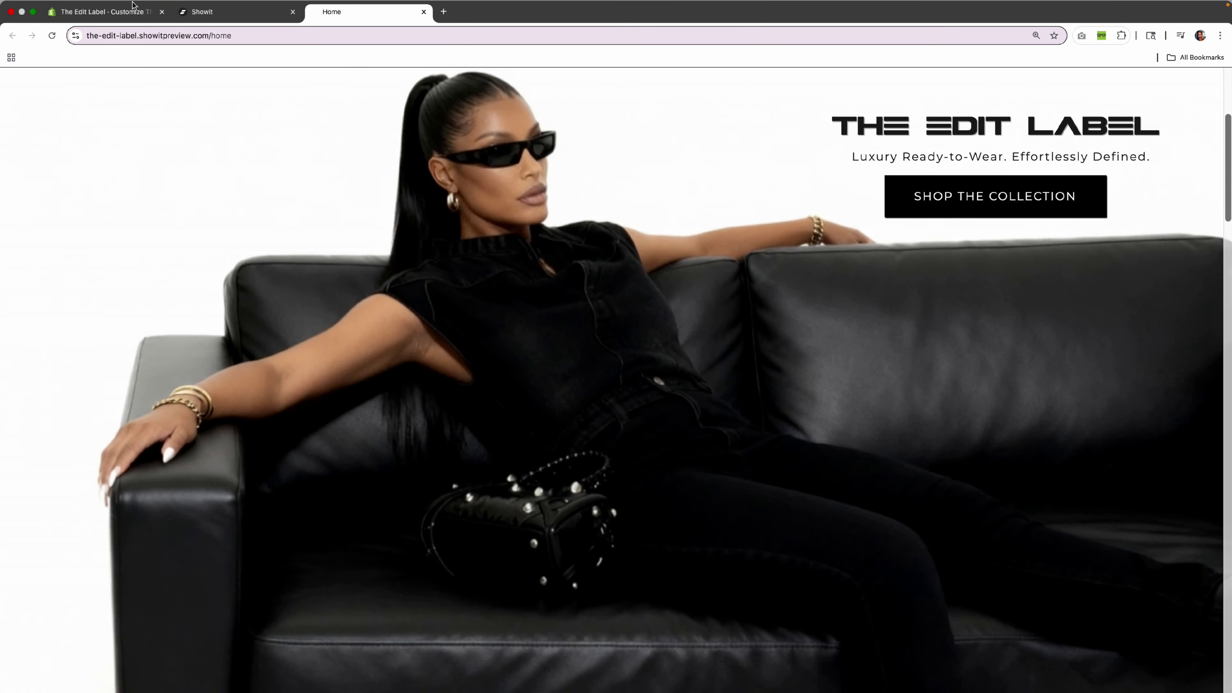
# - Return to the Showit editor, check the site preview in its mobile version, and close the preview
pyautogui.click(208, 12)
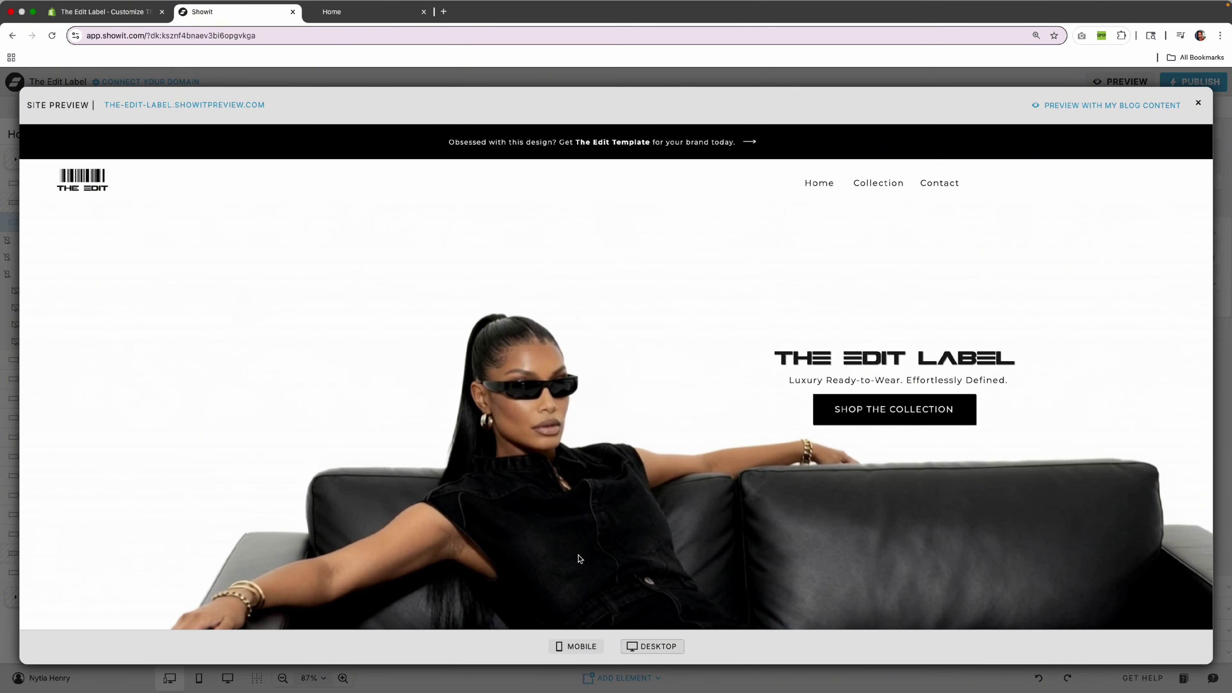
pyautogui.click(577, 646)
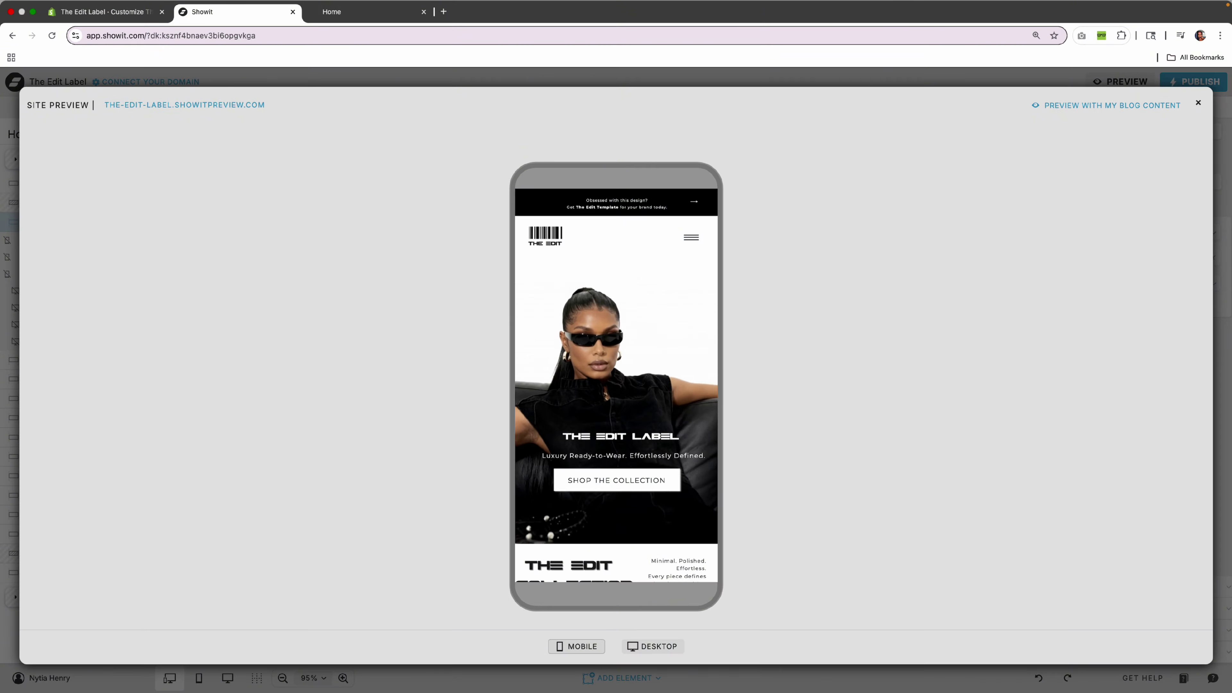
pyautogui.click(1198, 102)
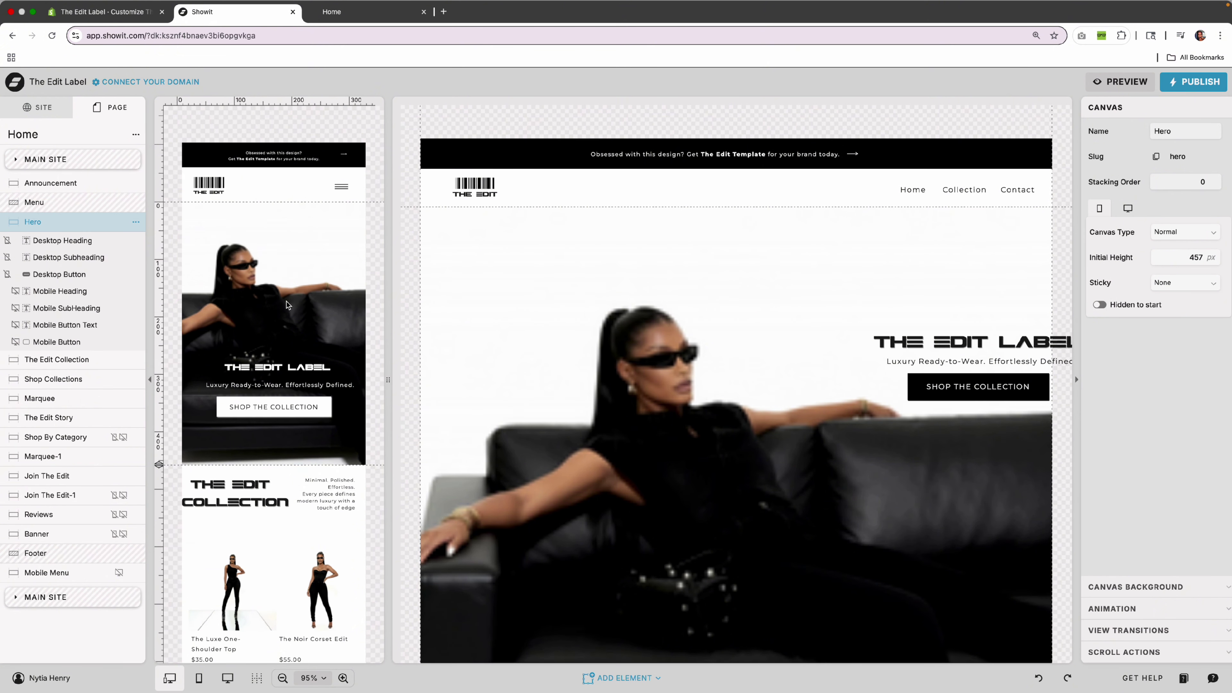
pyautogui.click(279, 364)
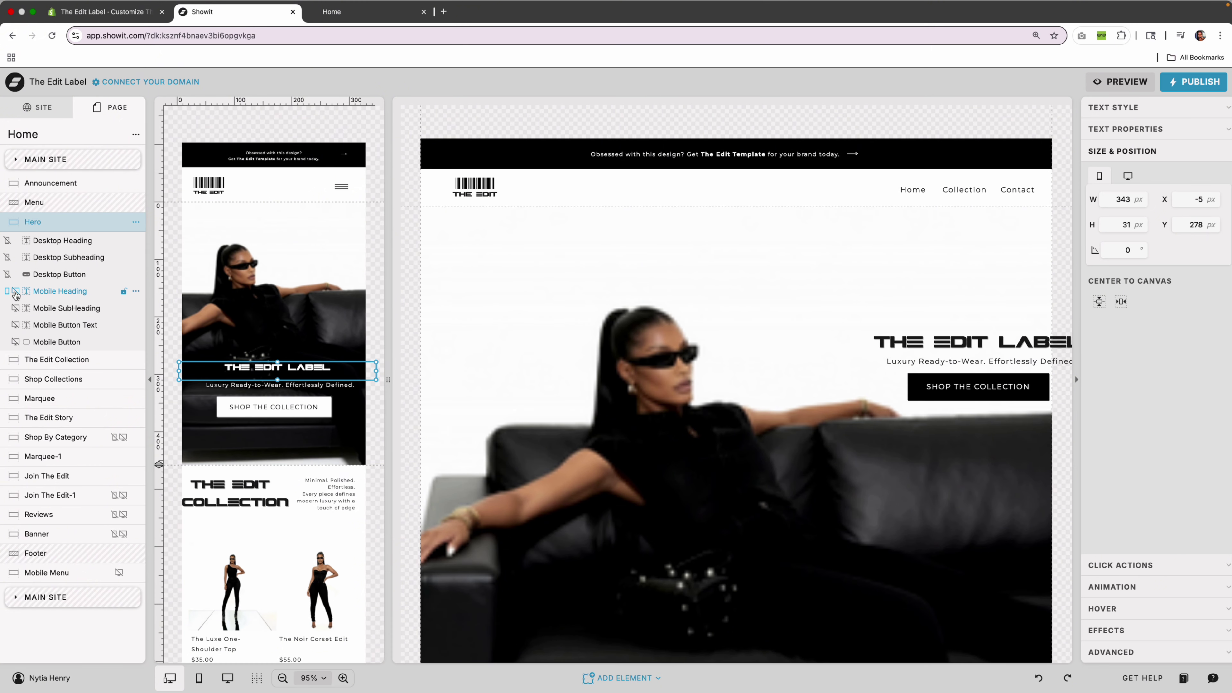
pyautogui.click(16, 292)
pyautogui.click(16, 294)
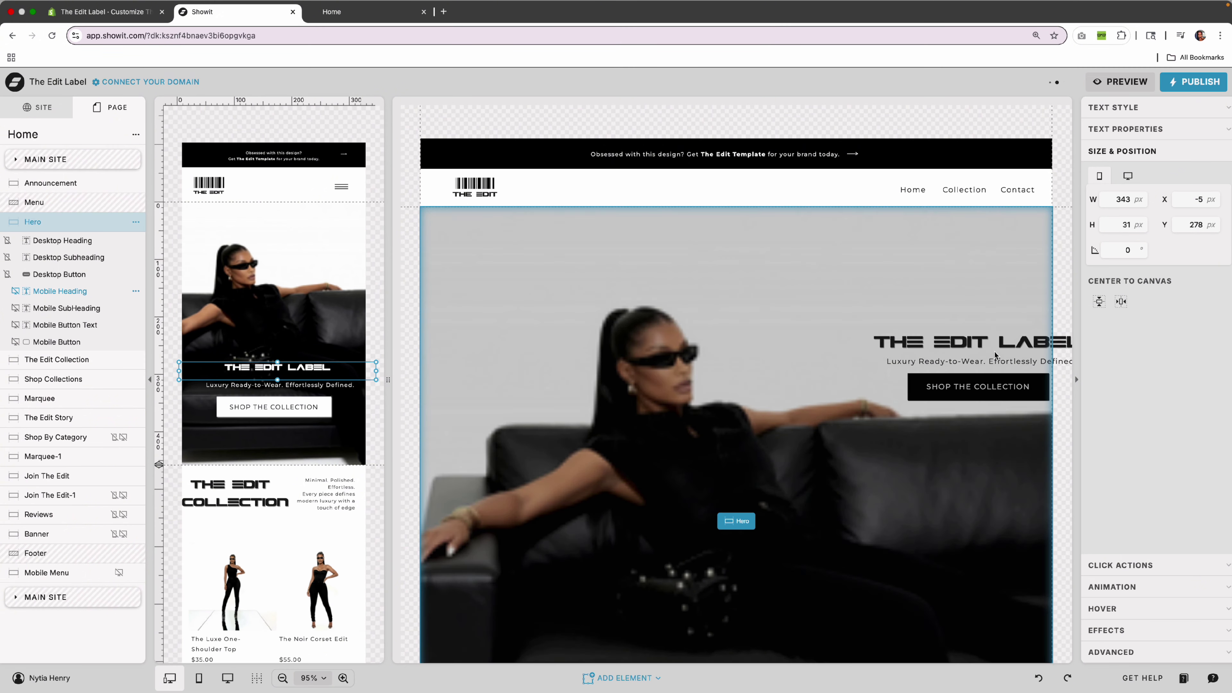
pyautogui.click(982, 343)
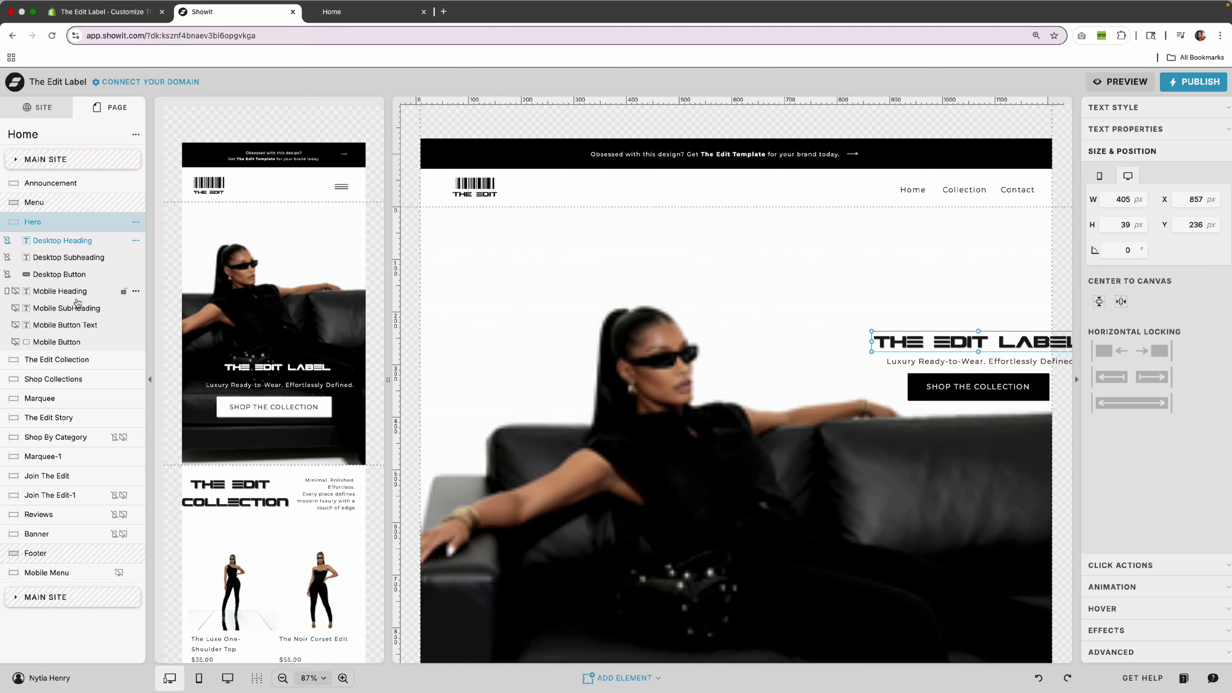
# - Show the Hero's Mobile Button on the desktop layout and hide it again, comparing both layouts
pyautogui.click(247, 409)
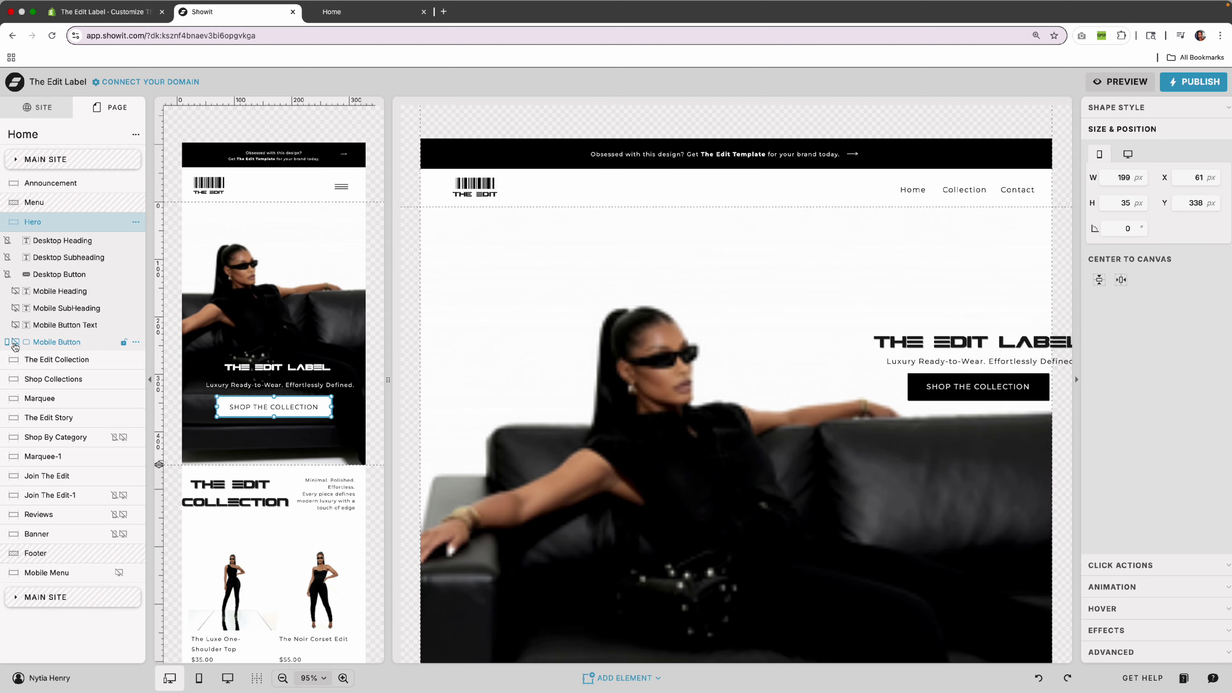
pyautogui.click(15, 344)
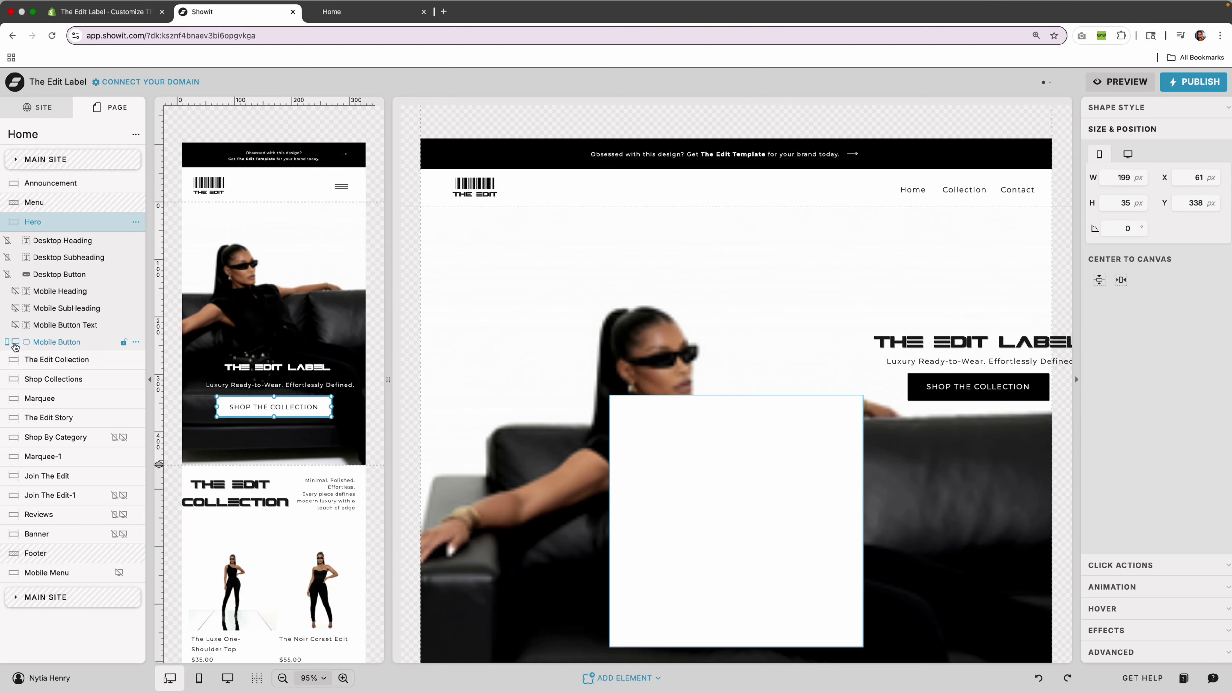
pyautogui.click(15, 344)
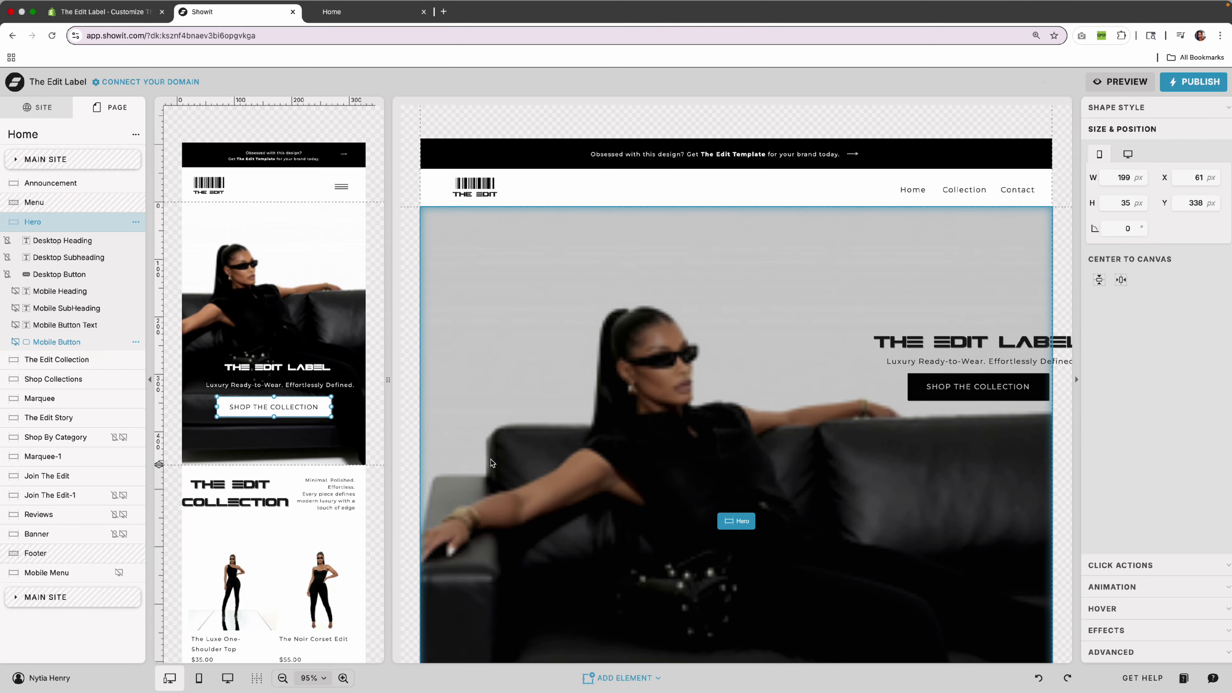
pyautogui.click(743, 359)
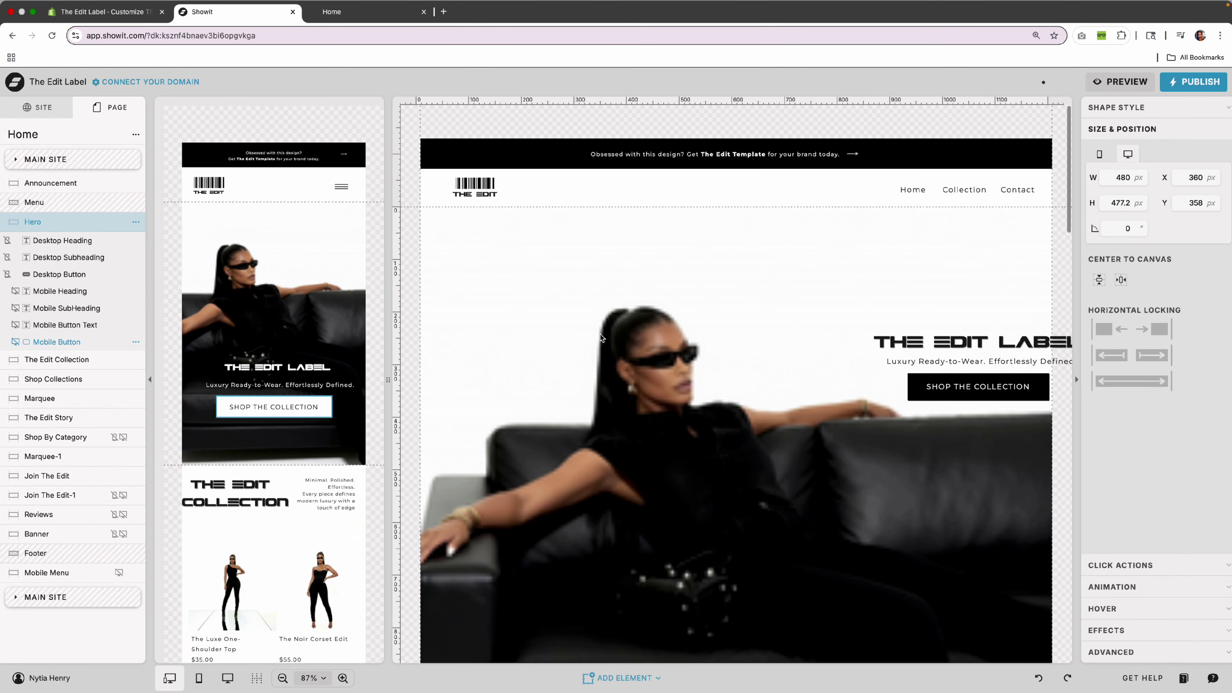
pyautogui.click(351, 266)
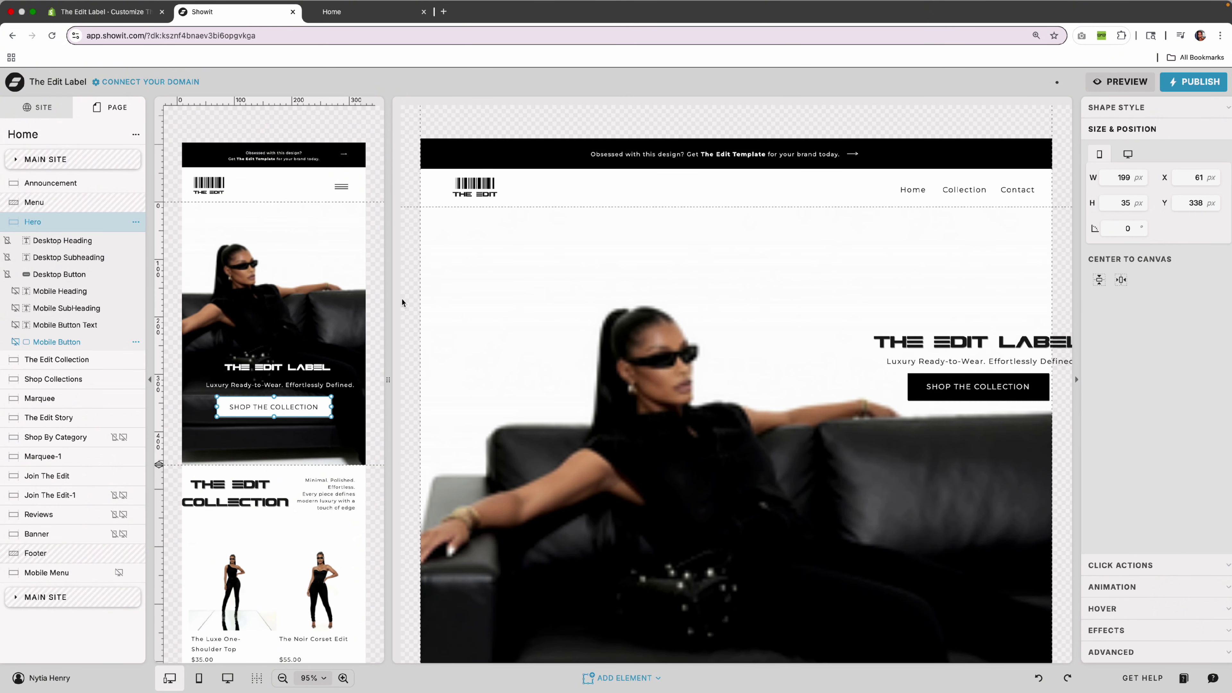
# - Look through the Home page's lower sections in both the desktop and mobile layouts
pyautogui.scroll(-5, 402, 304)
pyautogui.scroll(5, 402, 303)
pyautogui.scroll(-10, 729, 407)
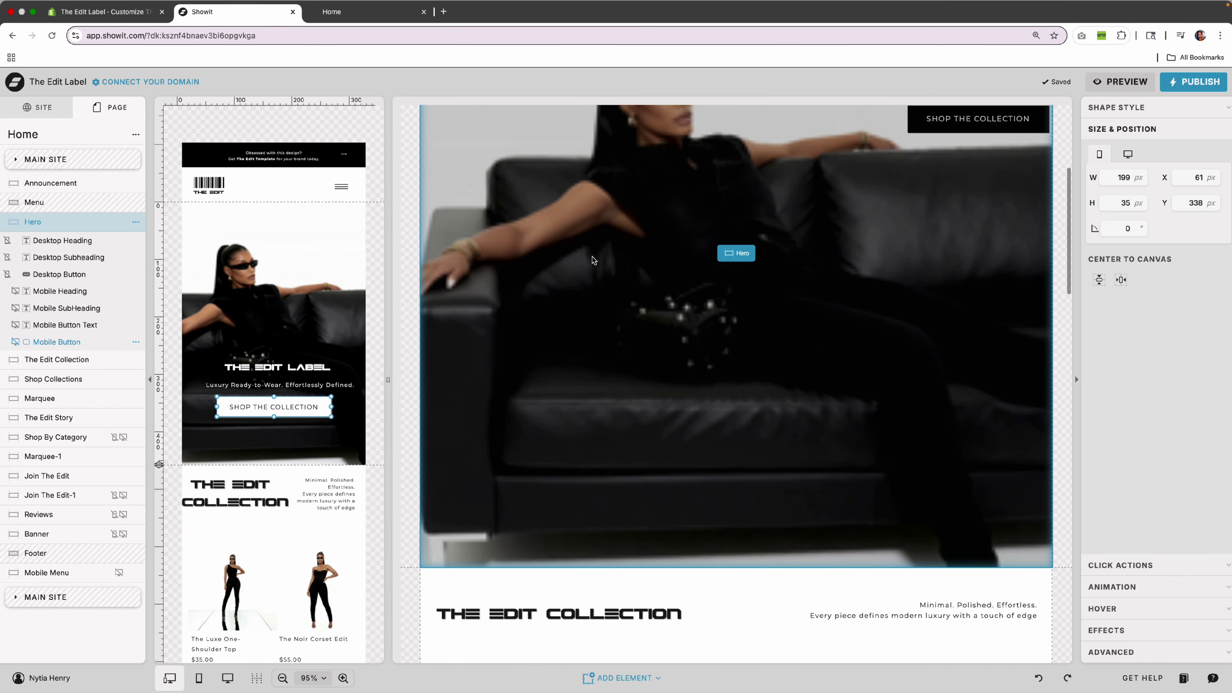
pyautogui.scroll(-15, 358, 593)
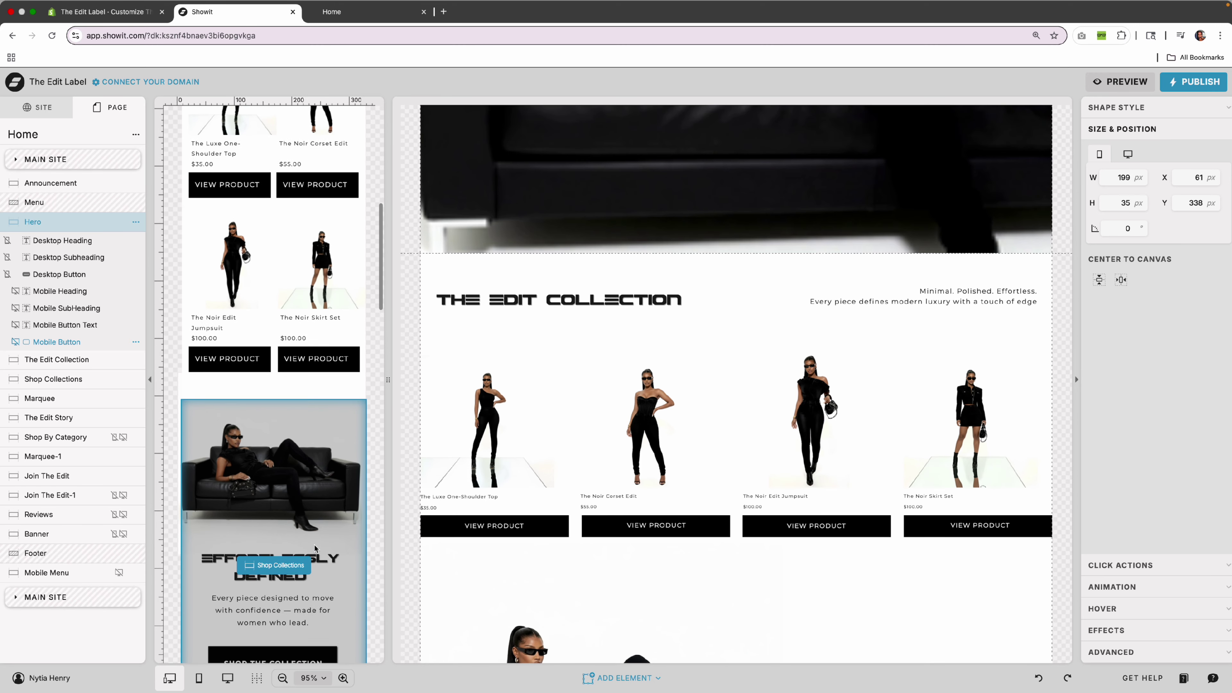
# - Examine the Home page's remaining mobile sections and footer, and review the desktop layout from the footer back up to the header
pyautogui.scroll(-15, 358, 593)
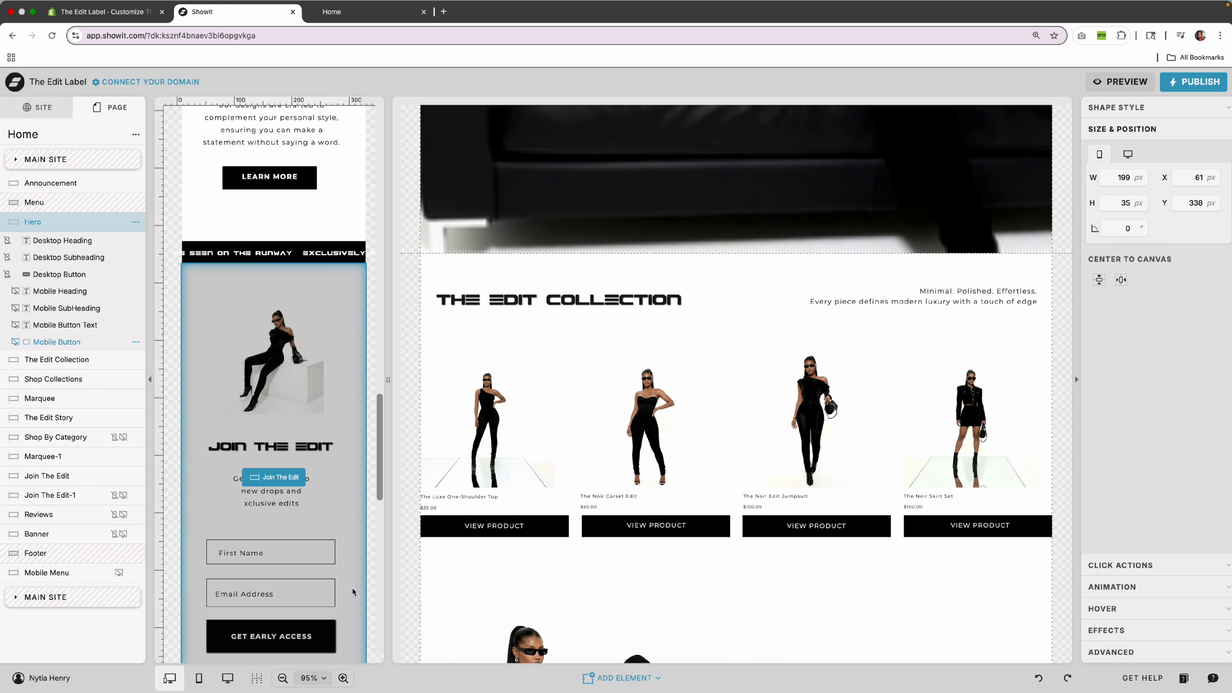
pyautogui.scroll(-5, 871, 536)
pyautogui.scroll(-15, 872, 536)
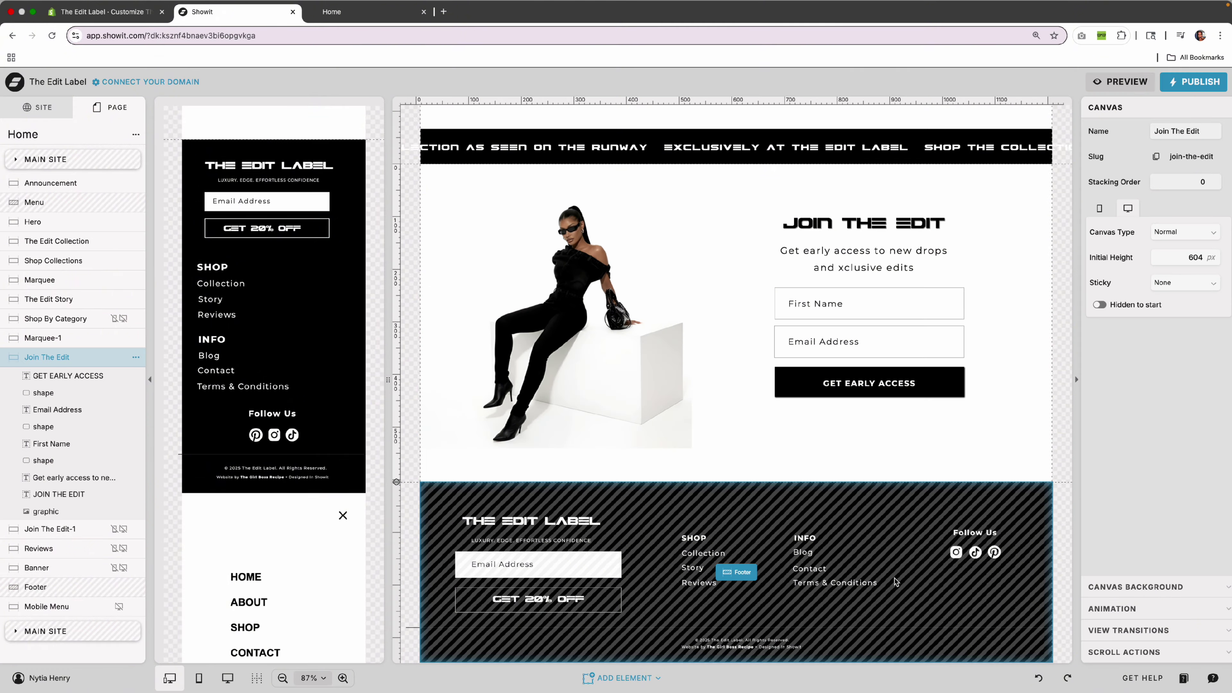
pyautogui.scroll(10, 895, 581)
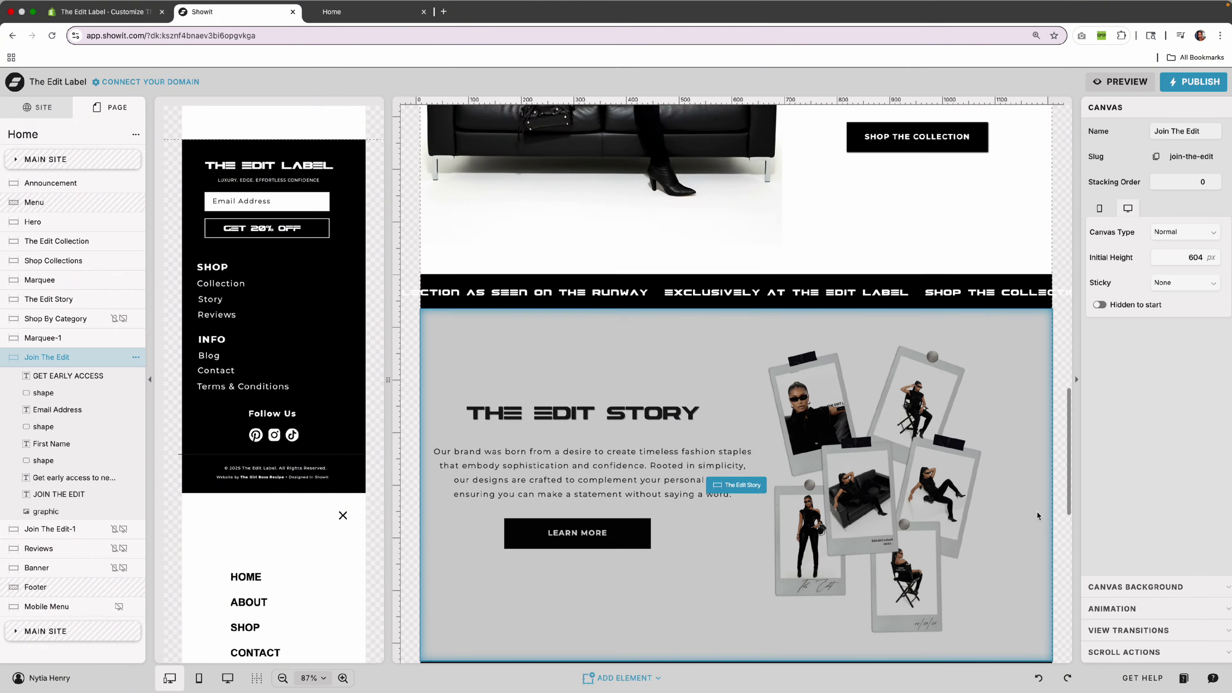
pyautogui.scroll(12, 1037, 515)
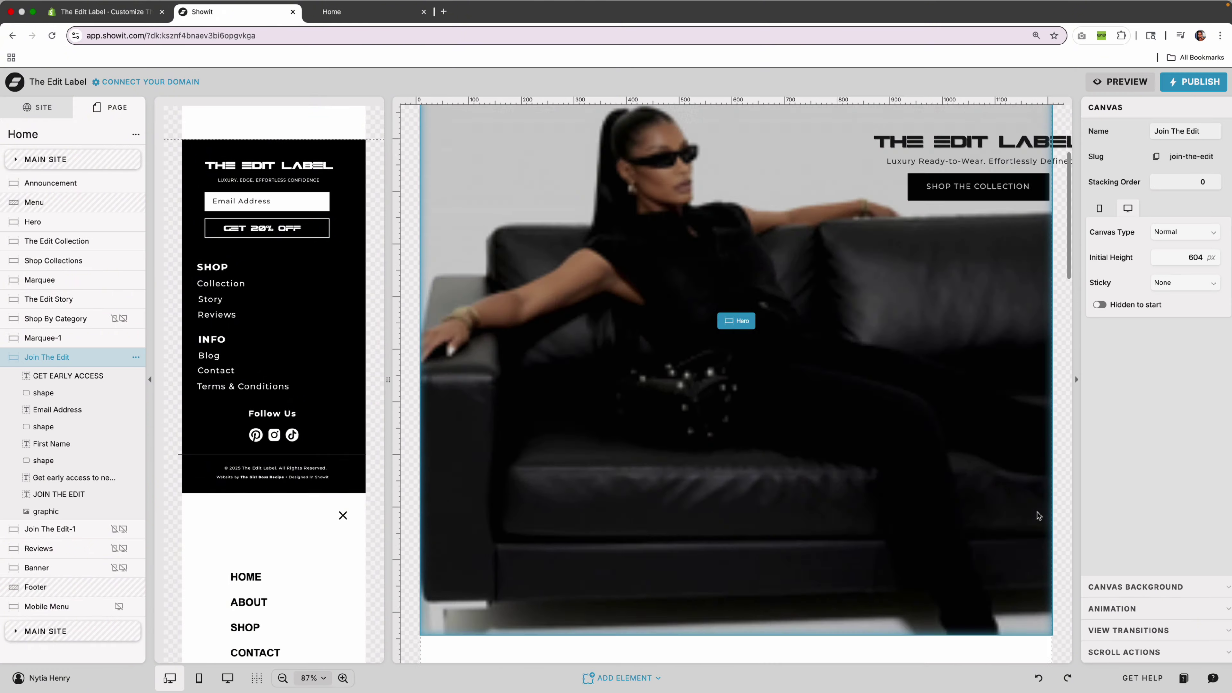
pyautogui.scroll(4, 1037, 516)
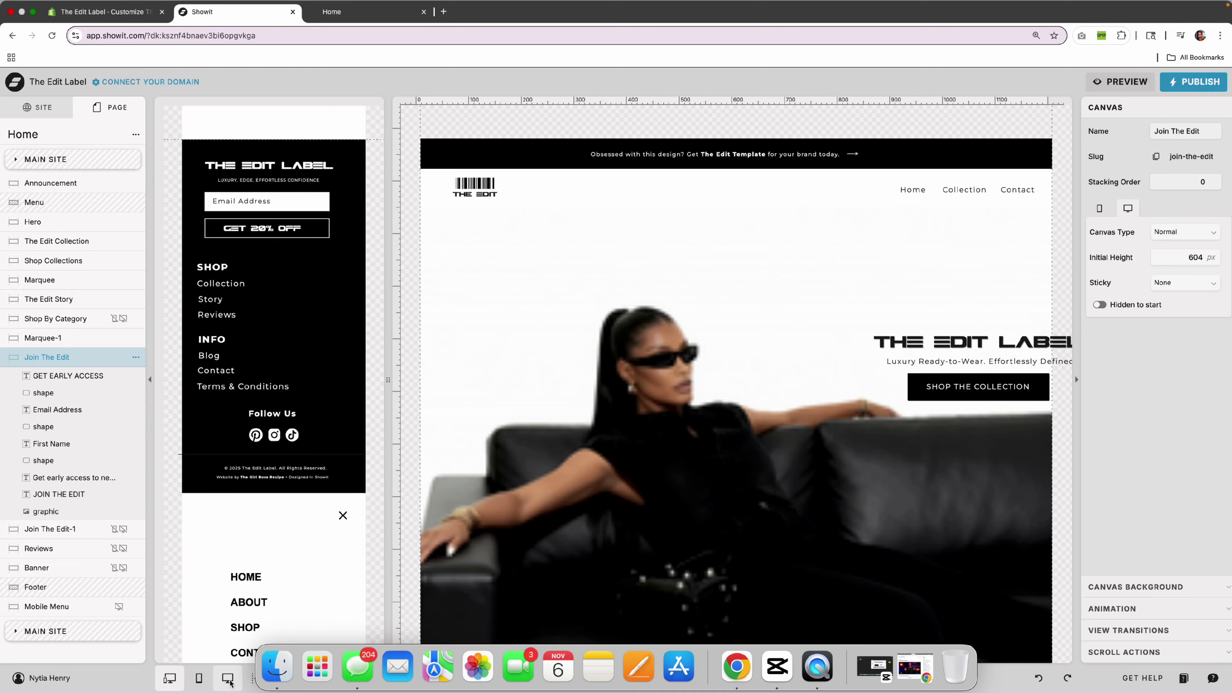
# - Show only the desktop layout of the Home page and select The Edit Collection canvas
pyautogui.click(228, 678)
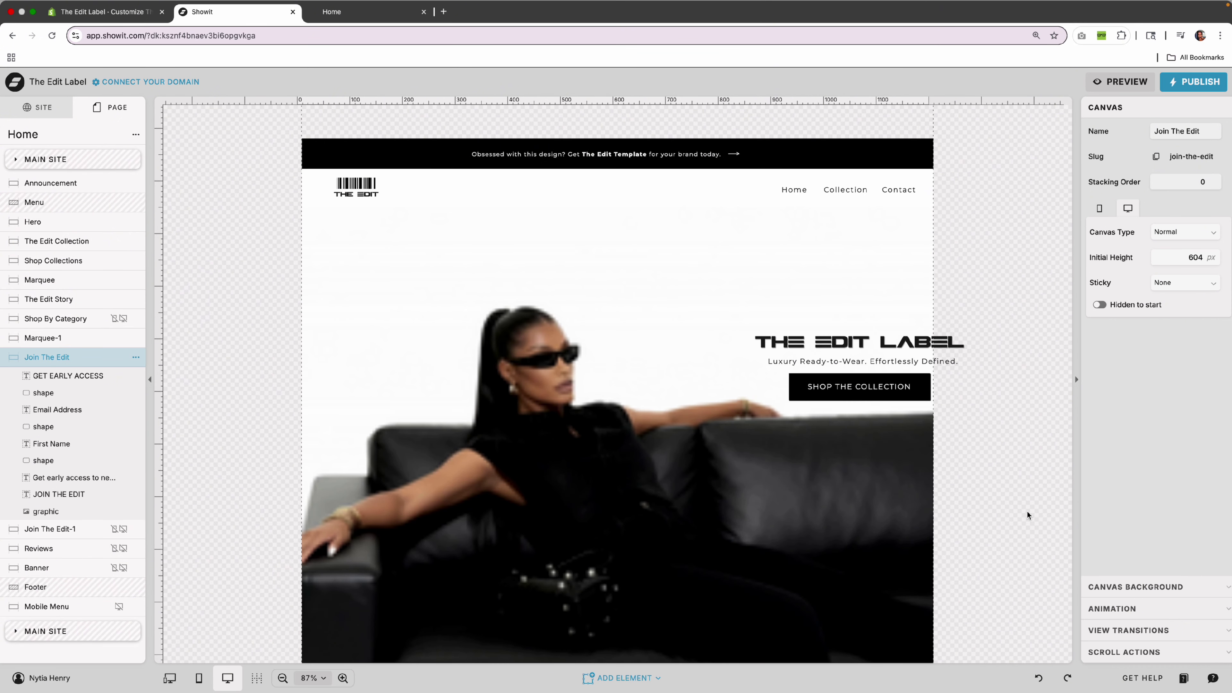
pyautogui.scroll(-8, 1028, 515)
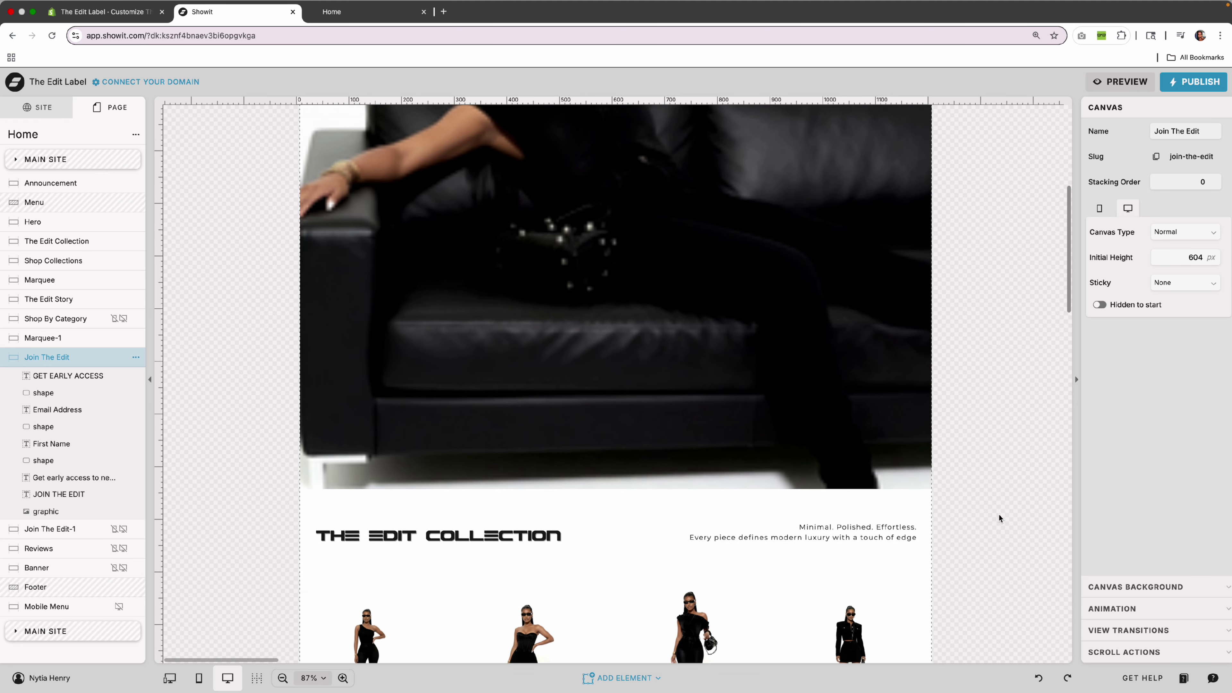
pyautogui.scroll(-8, 999, 518)
pyautogui.scroll(4, 997, 516)
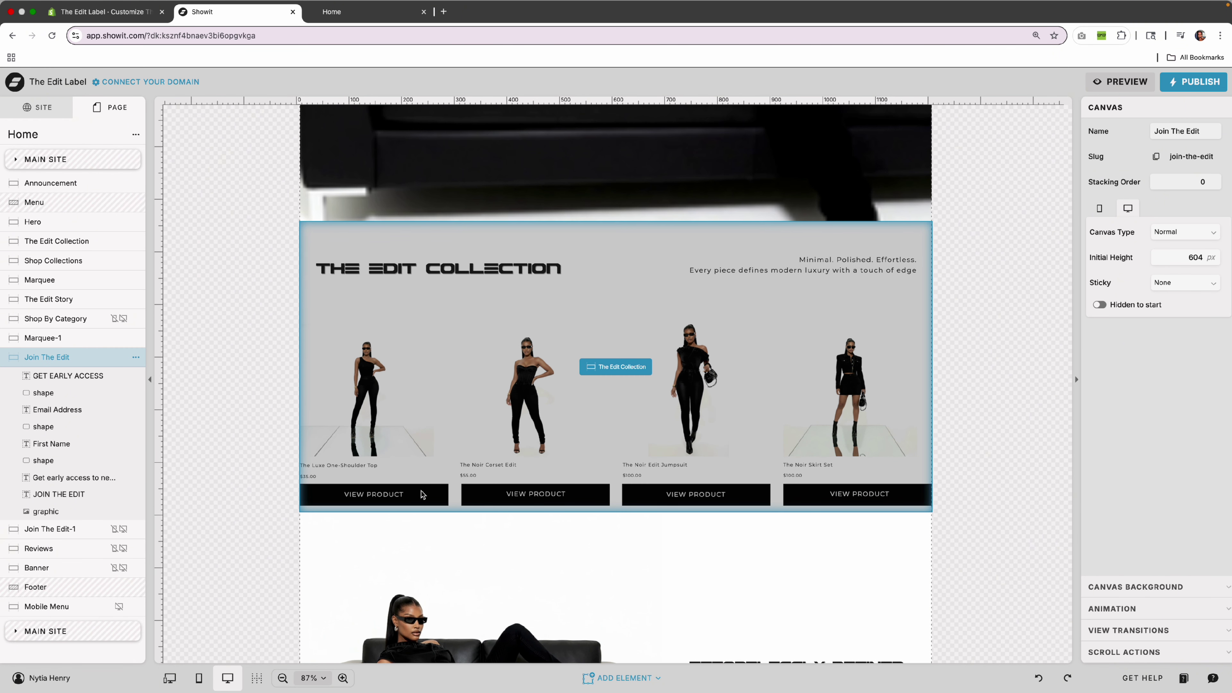
pyautogui.click(421, 494)
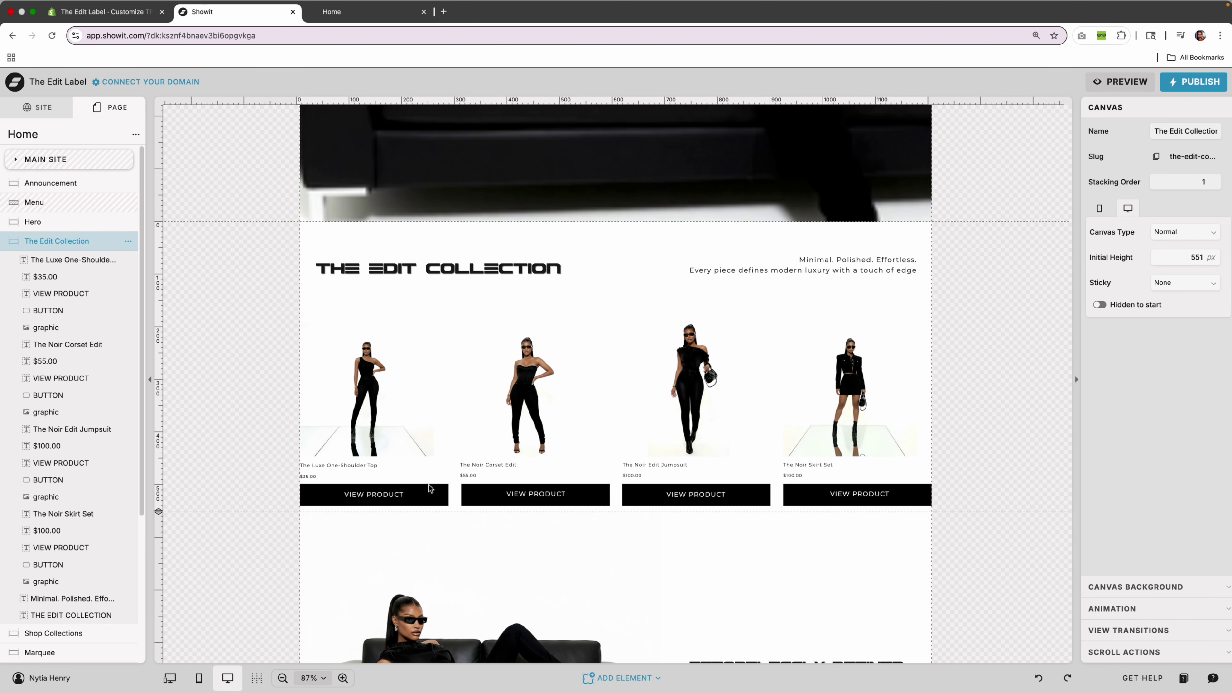
# - Open The Noir Edit Jumpsuit page and select the product embed in its Product canvas
pyautogui.click(42, 106)
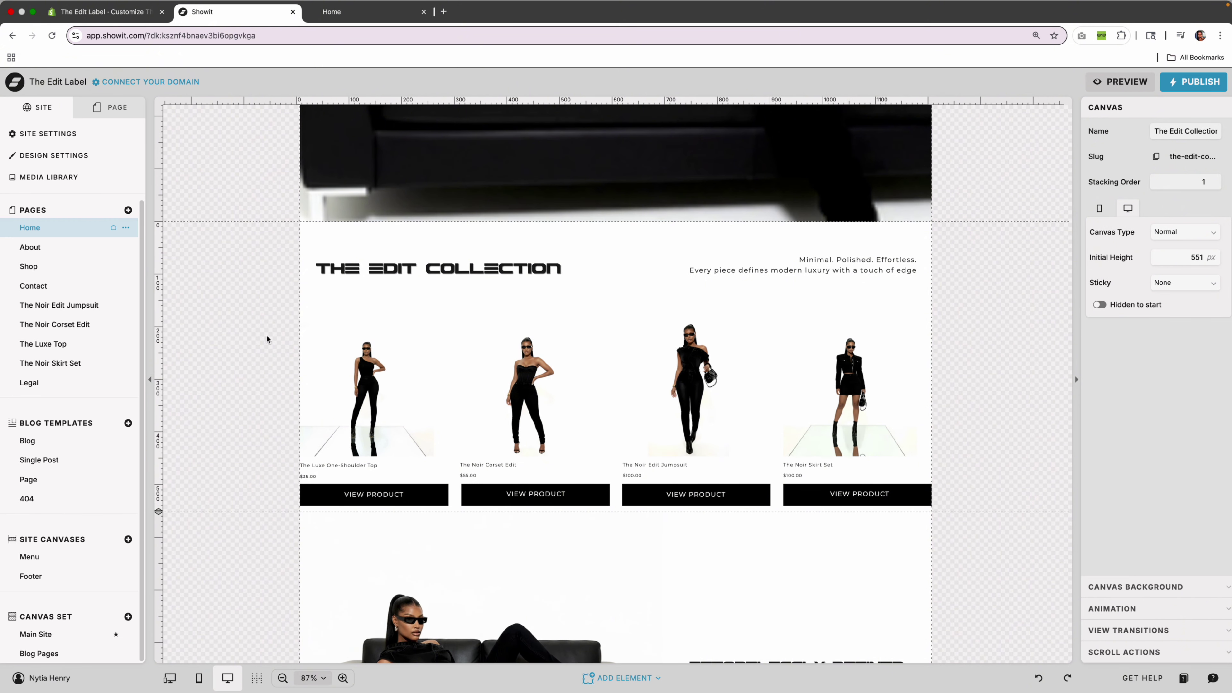
pyautogui.click(68, 306)
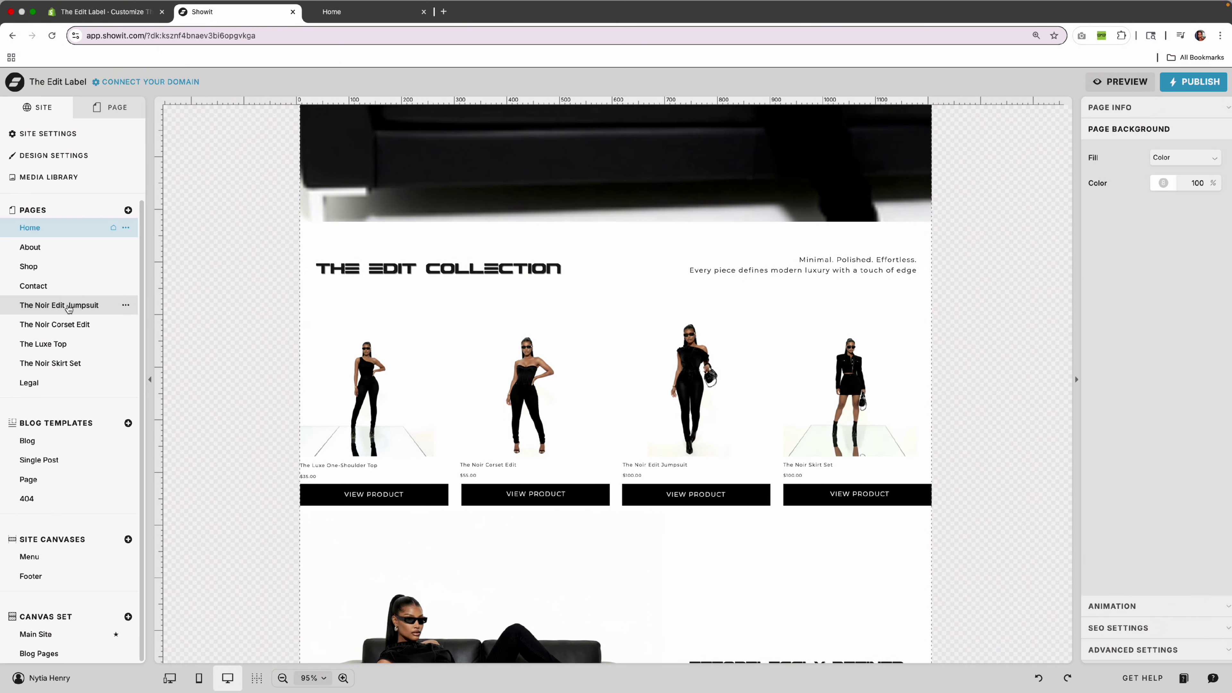
pyautogui.scroll(10, 390, 324)
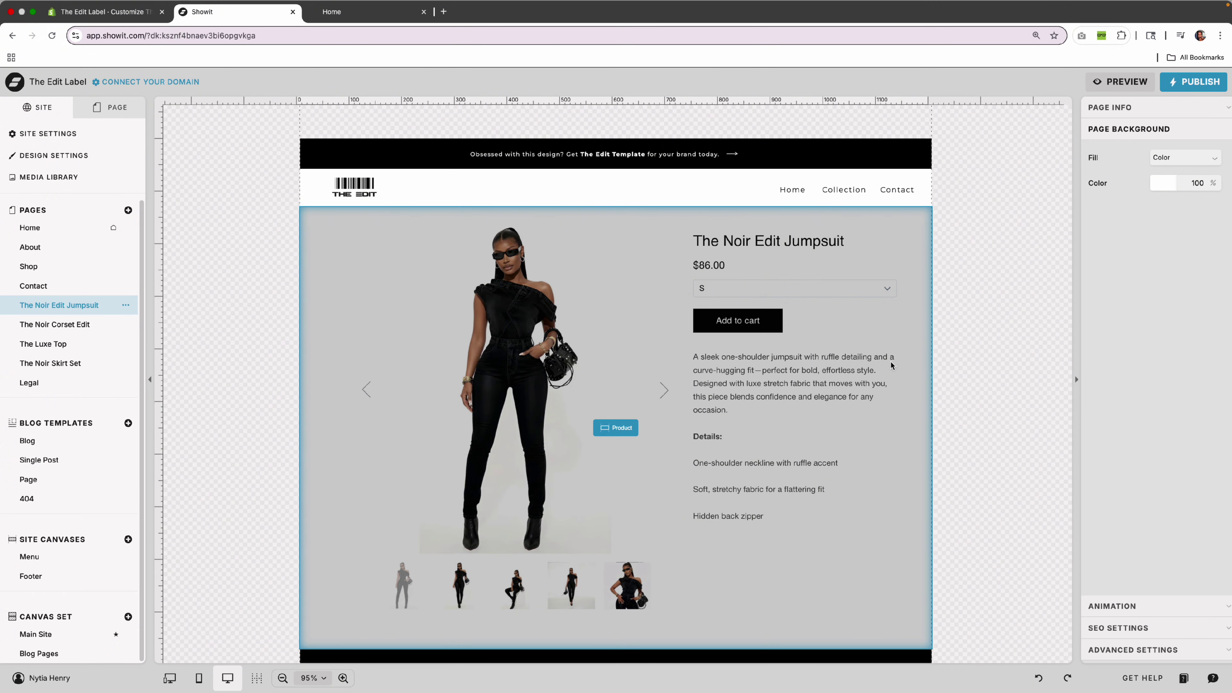
pyautogui.click(892, 365)
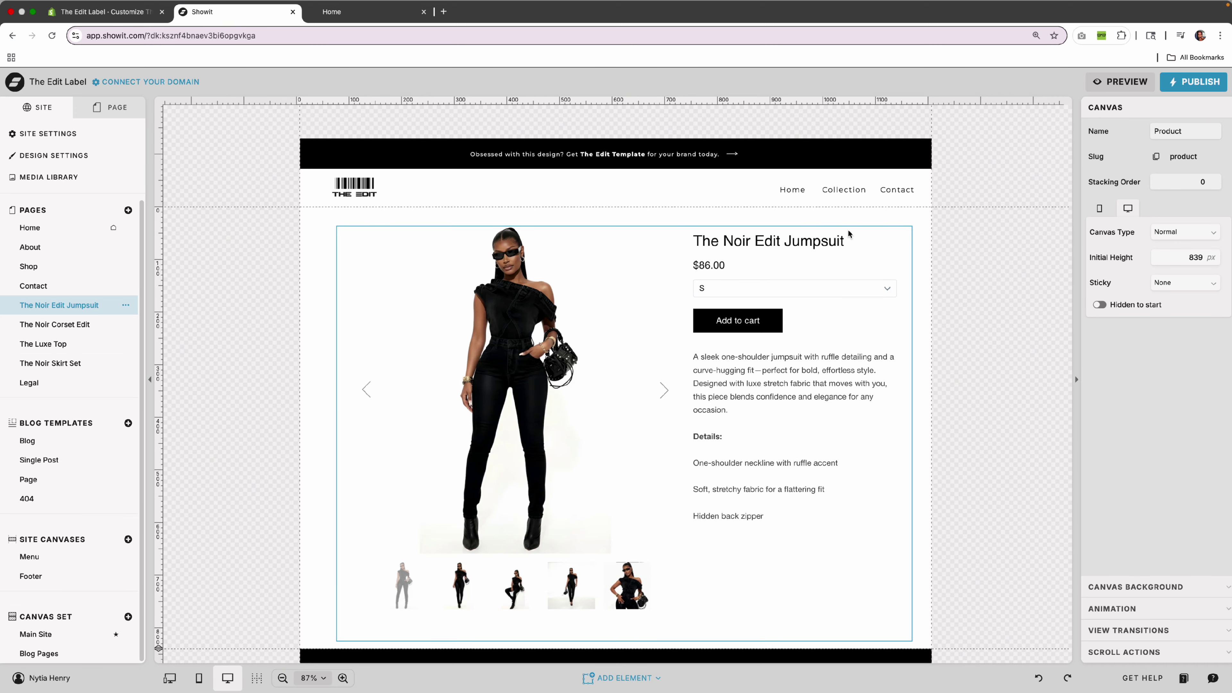
pyautogui.click(875, 309)
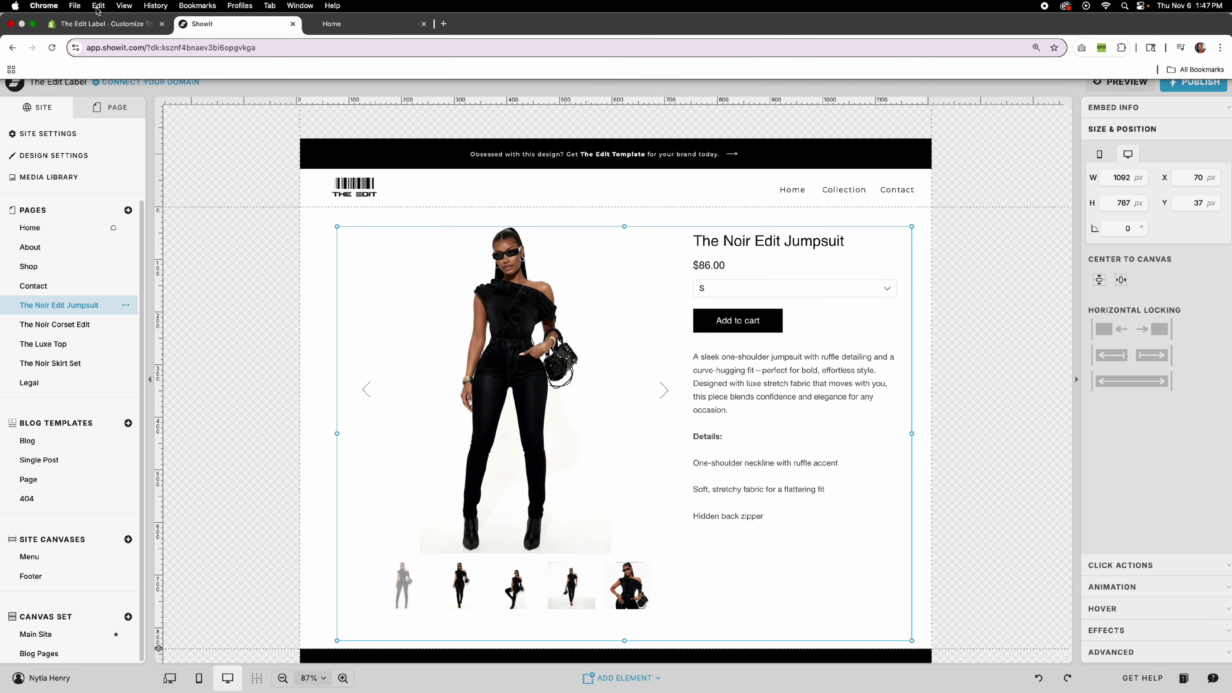
# - Switch to Shopify, exit the theme editor, and search the admin for "buy b" to open Buy Button
pyautogui.click(104, 26)
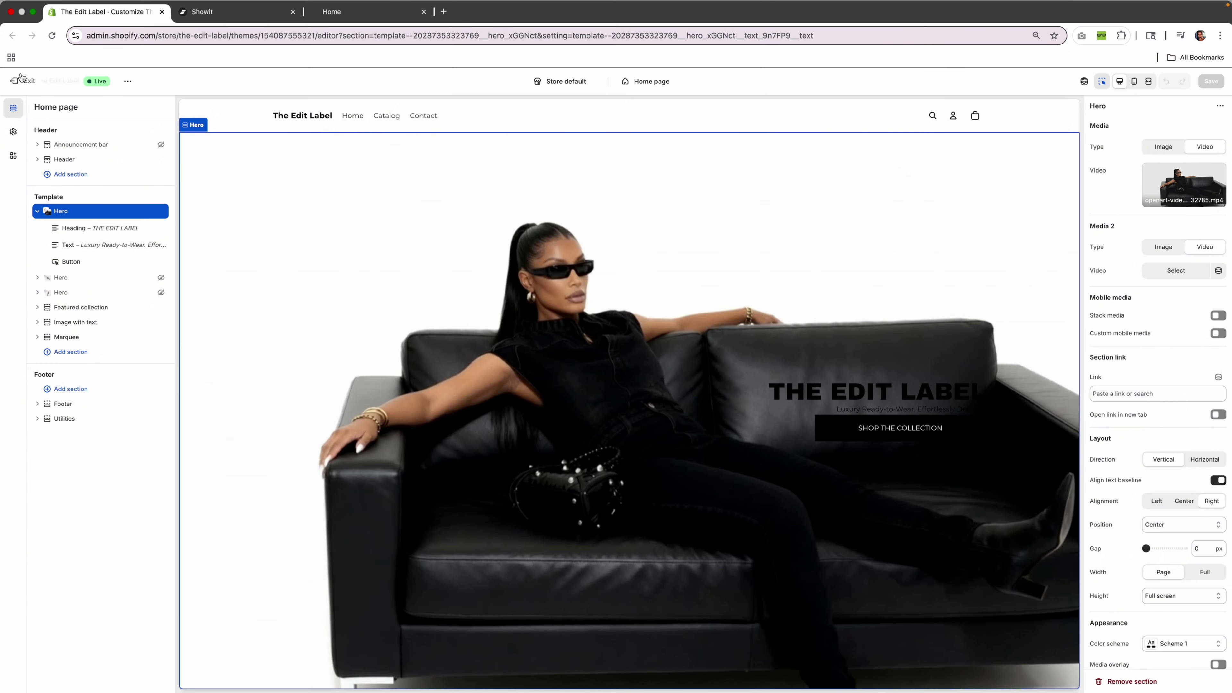
pyautogui.click(15, 68)
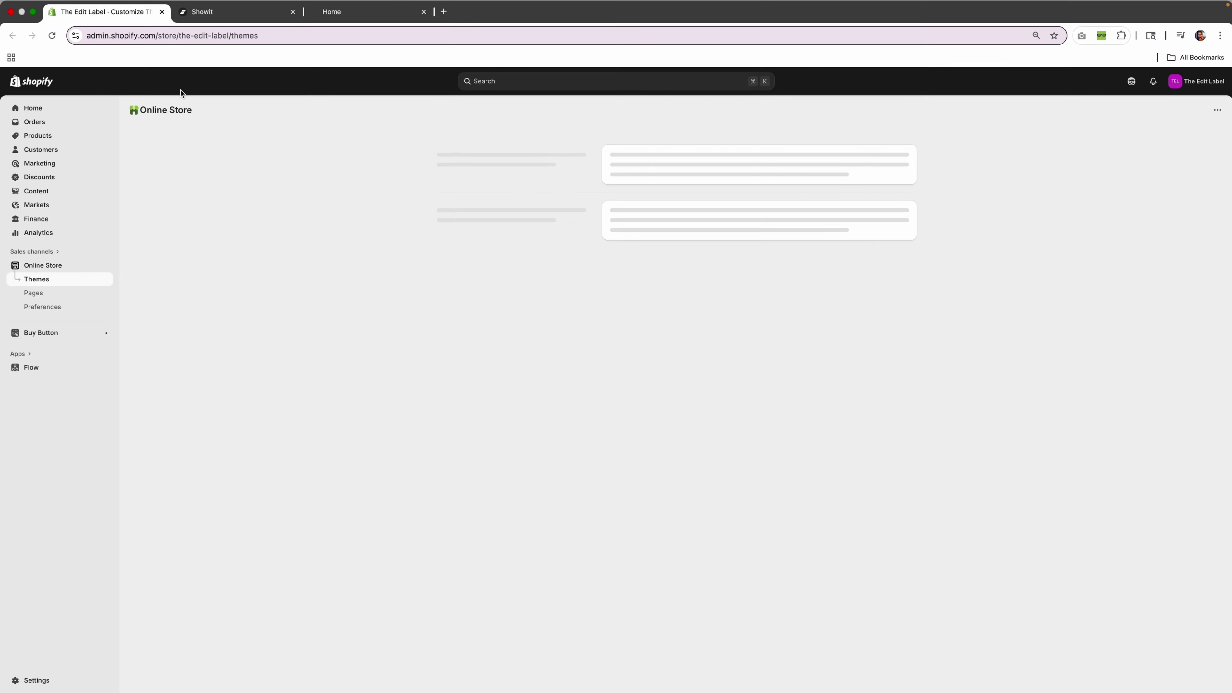
pyautogui.click(618, 81)
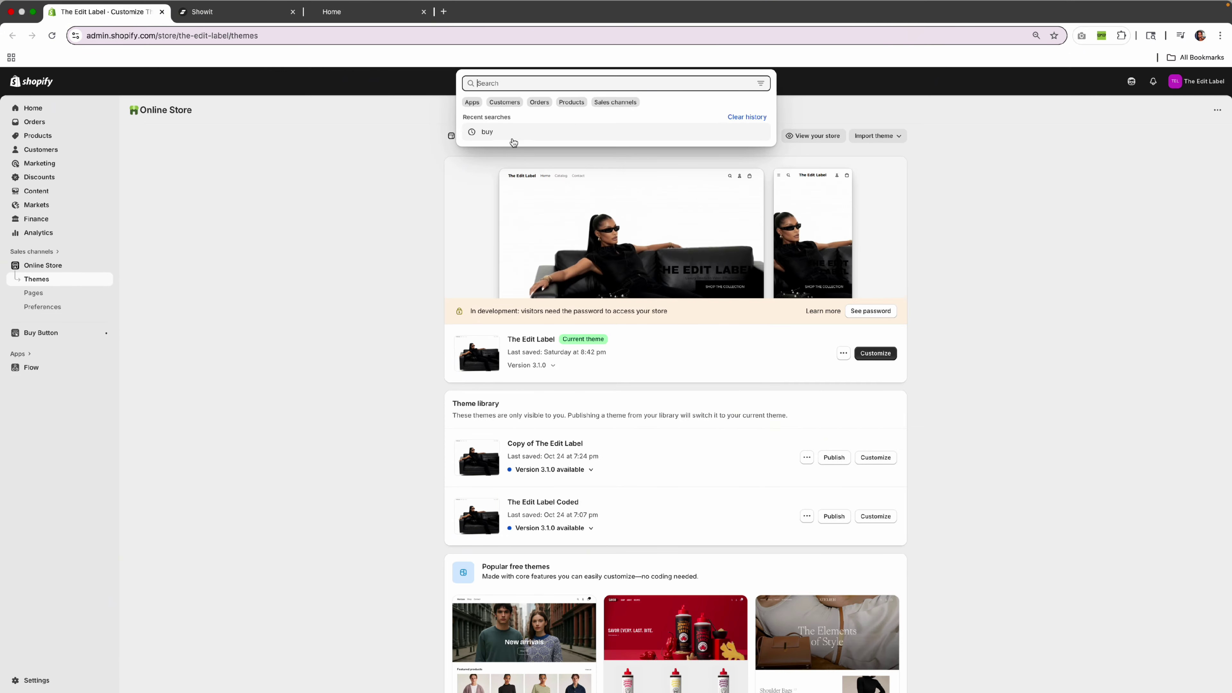
pyautogui.write('buy')
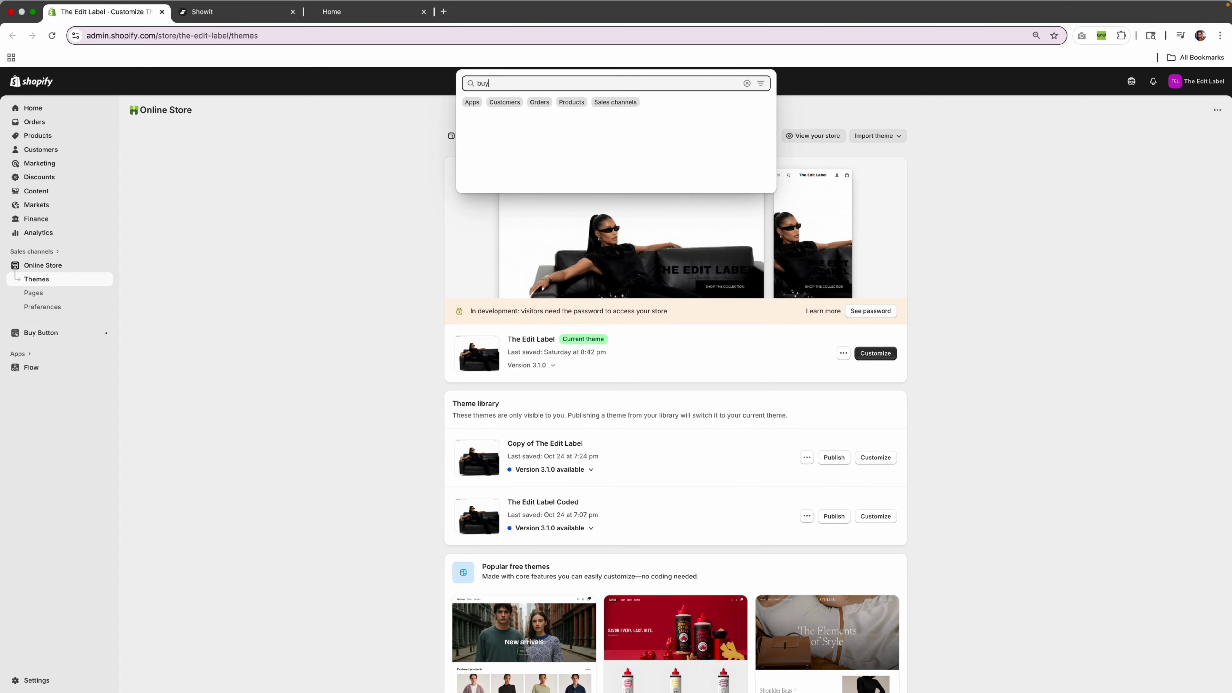
pyautogui.write(' b')
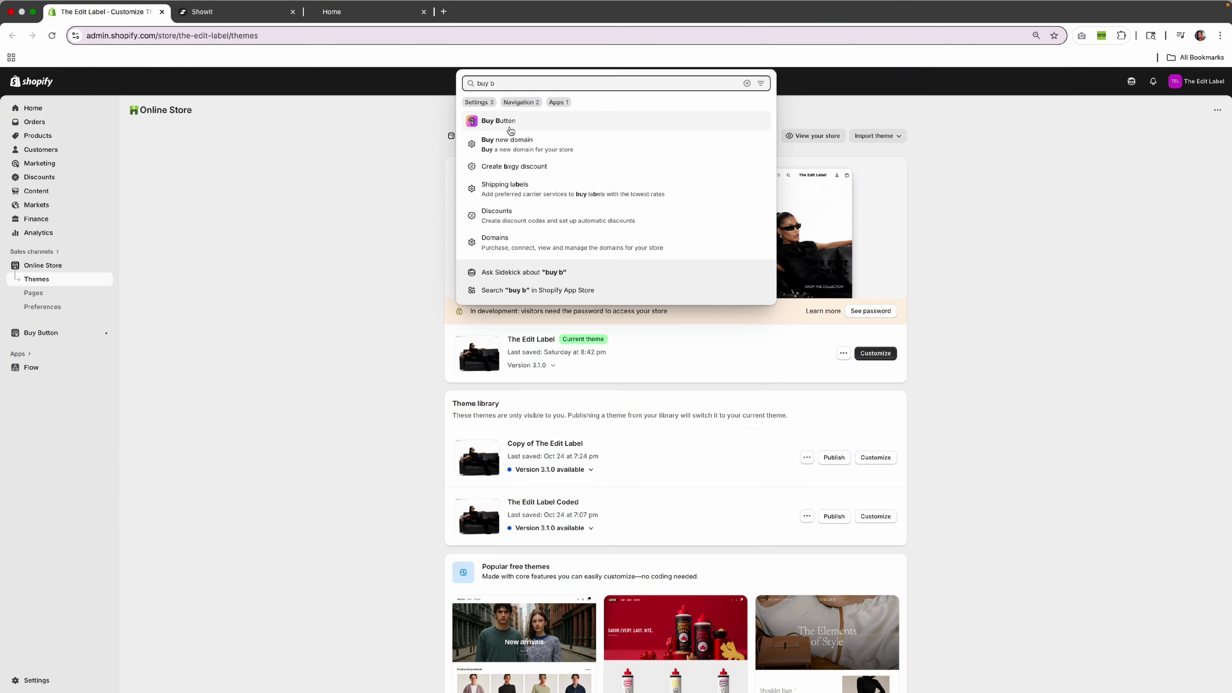
pyautogui.click(509, 124)
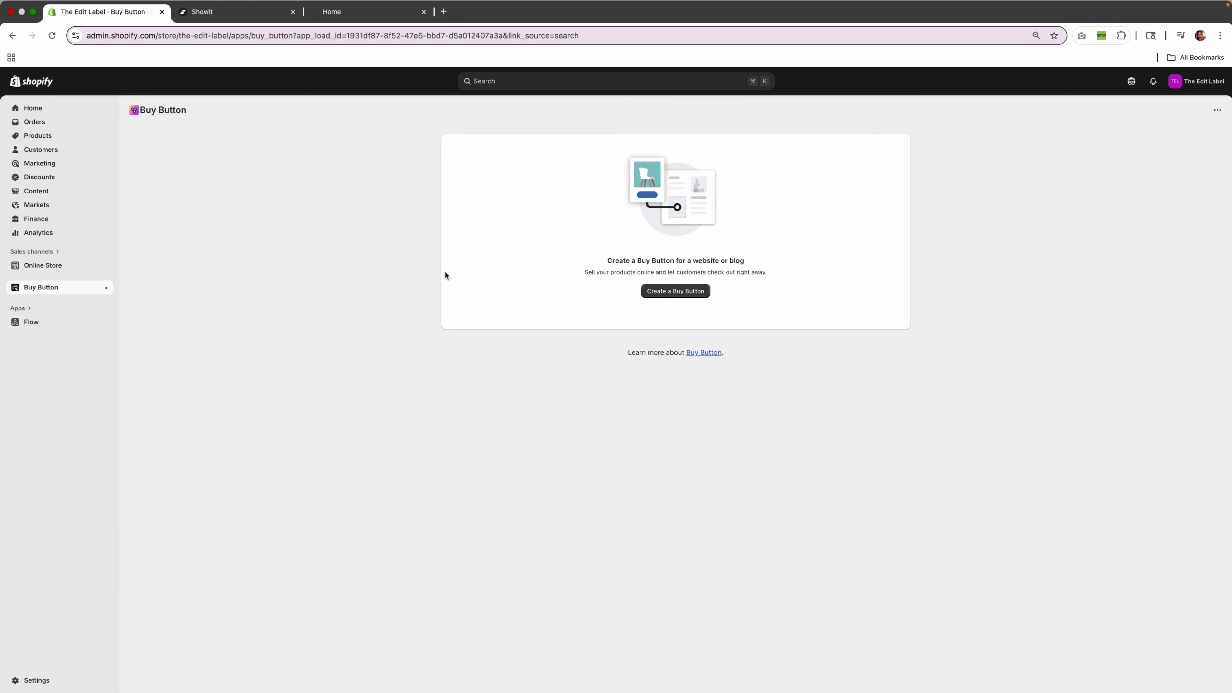
# - Create a Product Buy Button for The Luxe One-Shoulder Top and proceed to its embed code
pyautogui.click(675, 293)
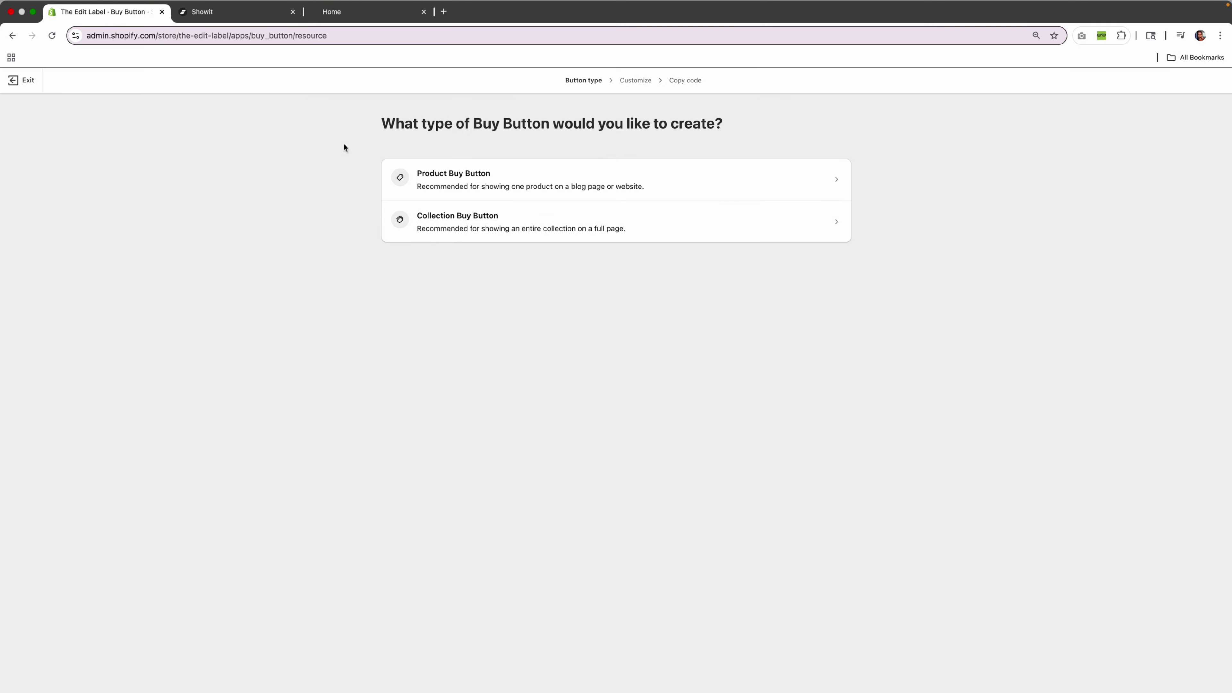
pyautogui.click(533, 184)
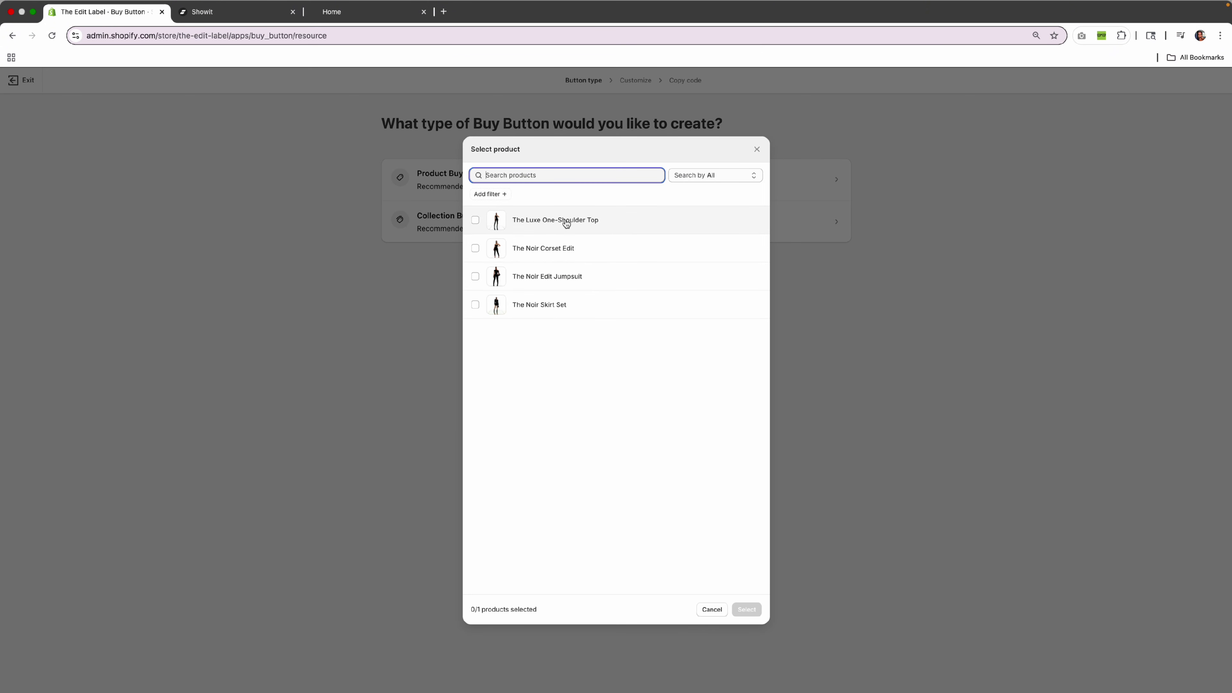
pyautogui.click(566, 222)
pyautogui.click(746, 610)
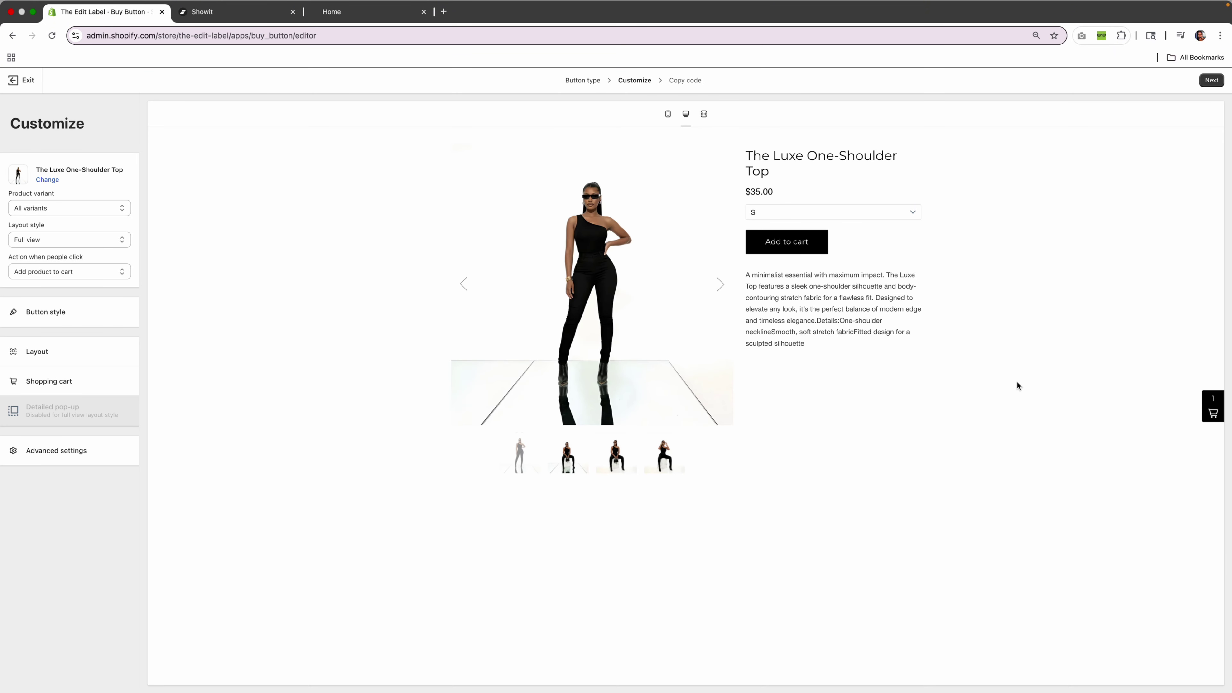
pyautogui.click(1211, 80)
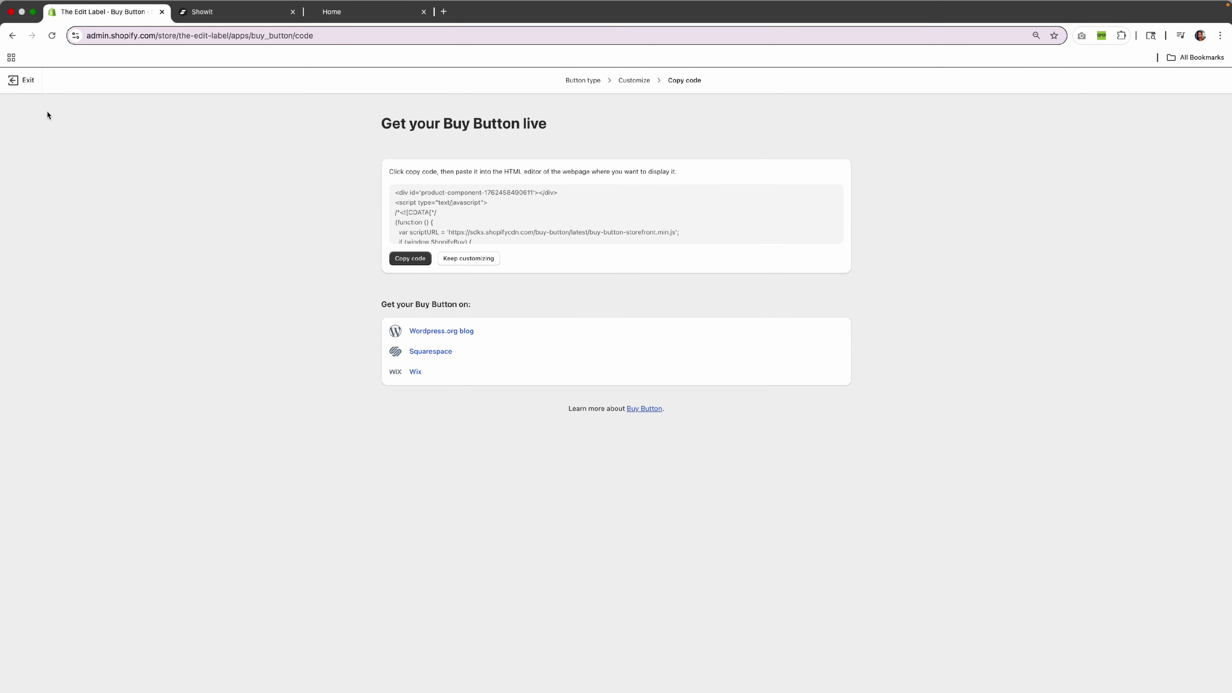
# - Return to the Buy Button customization to view its shopping cart, and copy the generated embed code
pyautogui.click(468, 259)
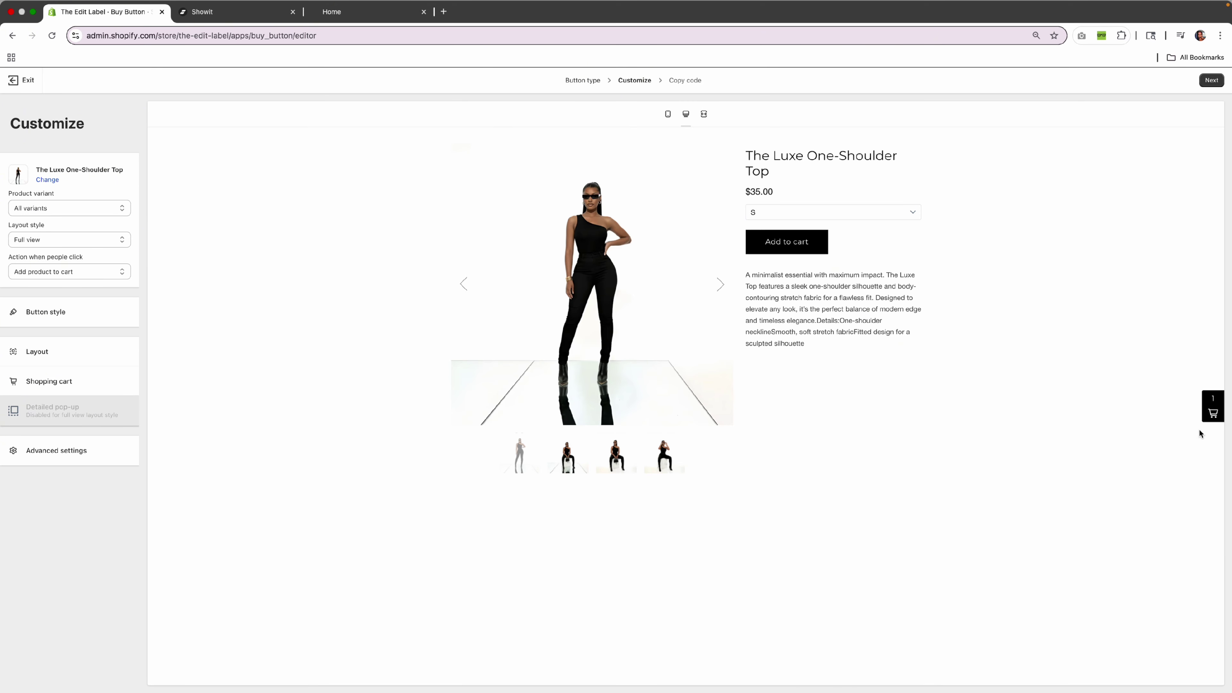
pyautogui.click(1213, 407)
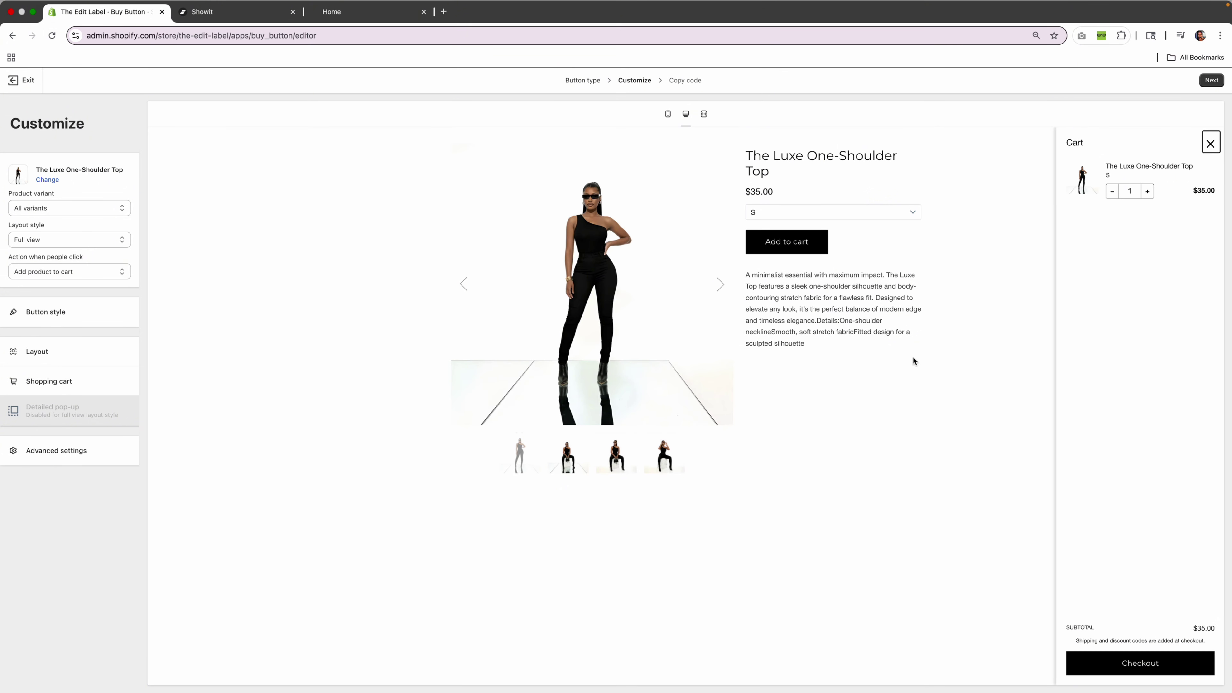
pyautogui.click(1211, 82)
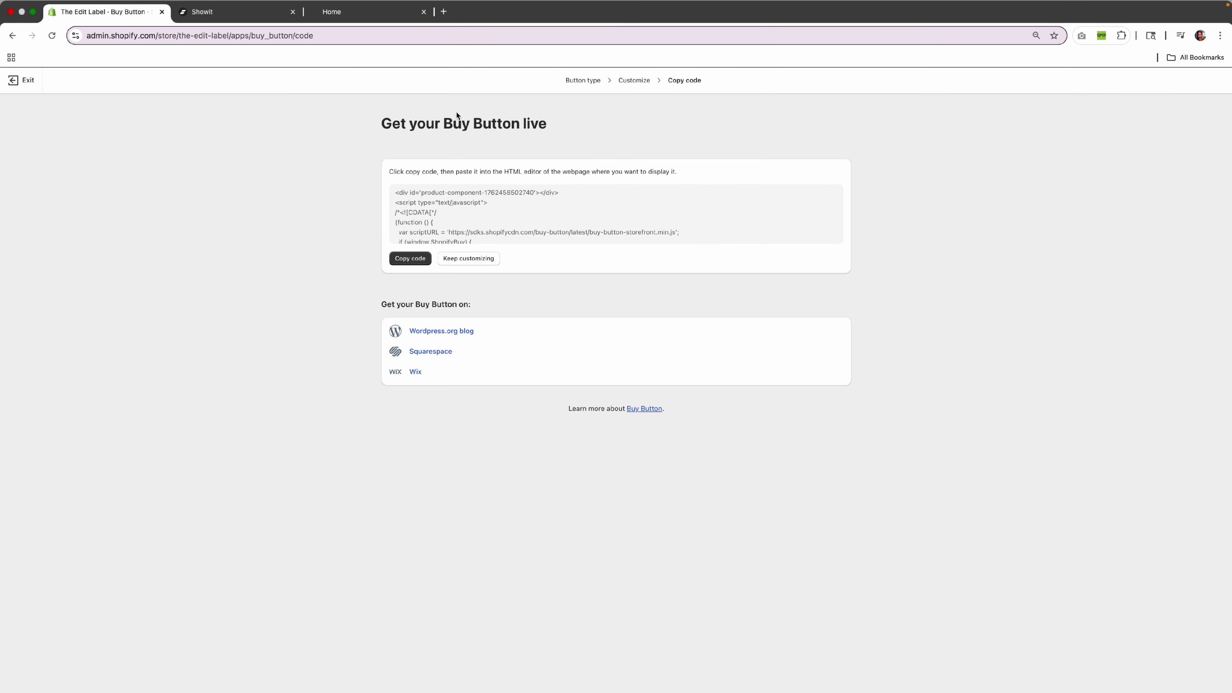
pyautogui.click(409, 258)
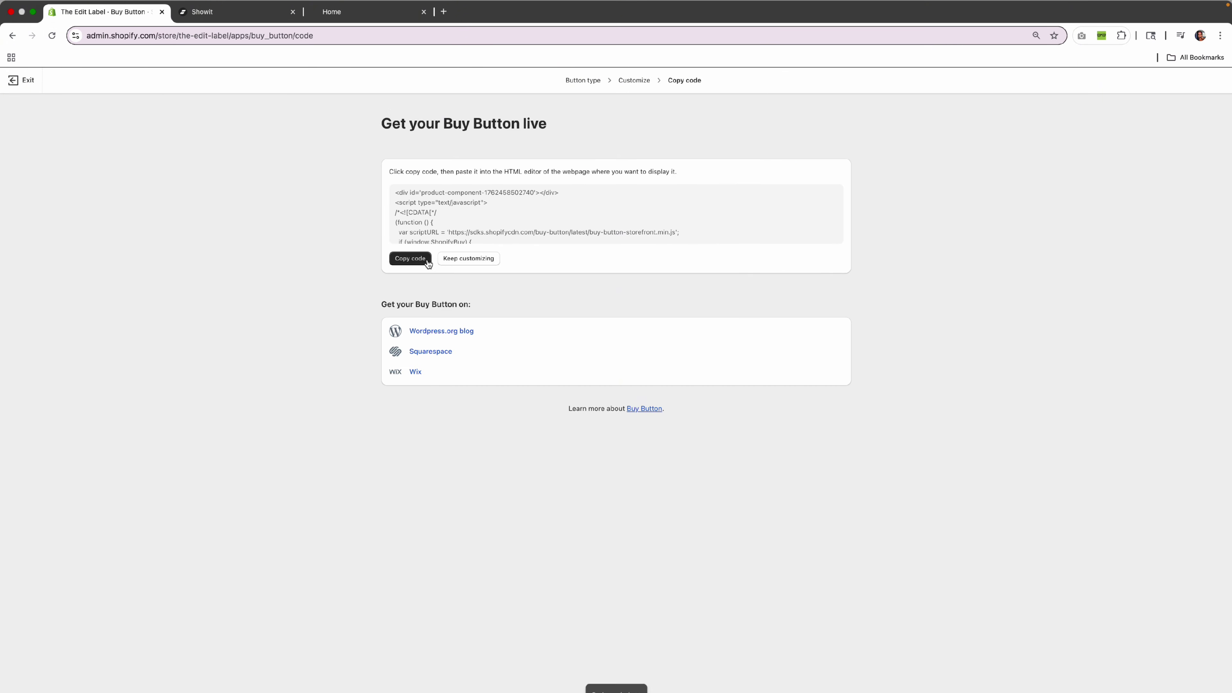
# - Switch to Showit, examine the custom code of the jumpsuit's product embed, and close the code editor without saving
pyautogui.click(216, 17)
pyautogui.click(1146, 109)
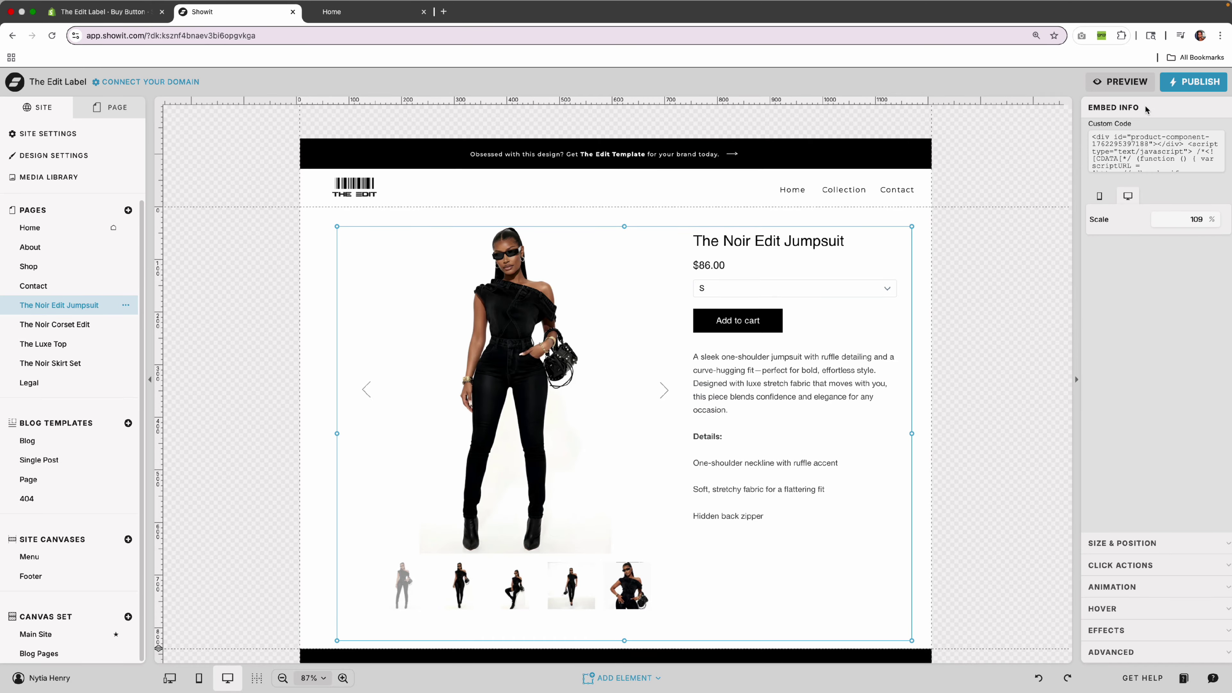
pyautogui.click(1156, 161)
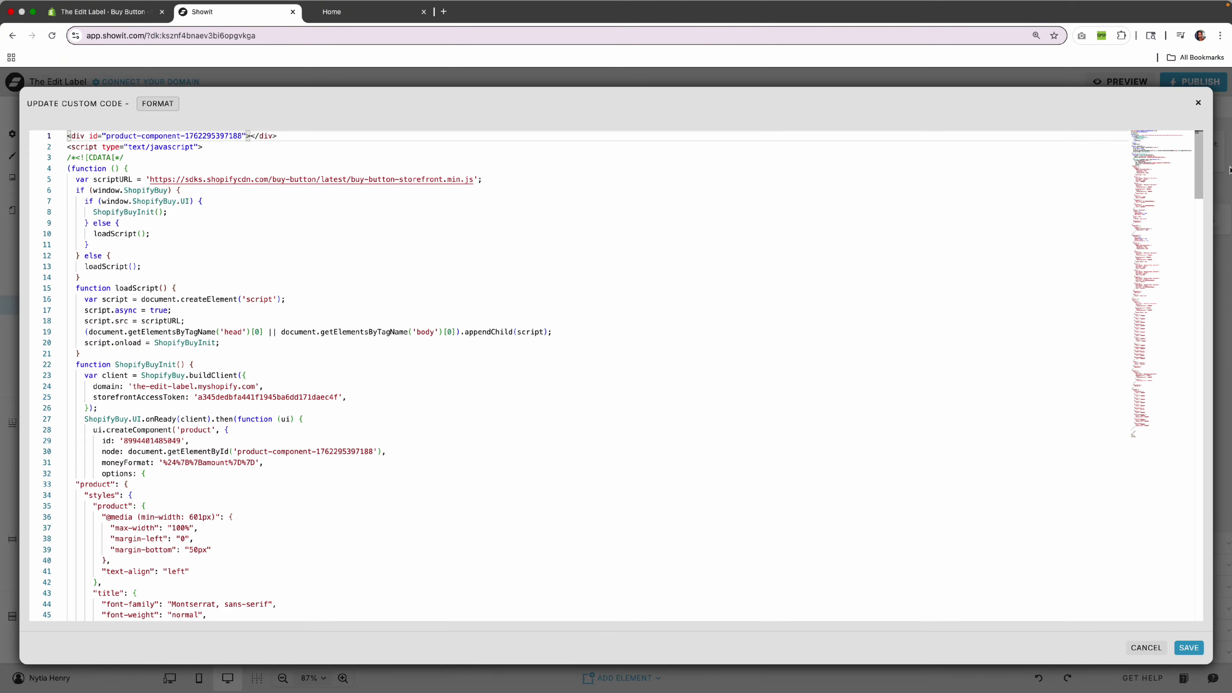
pyautogui.click(1198, 102)
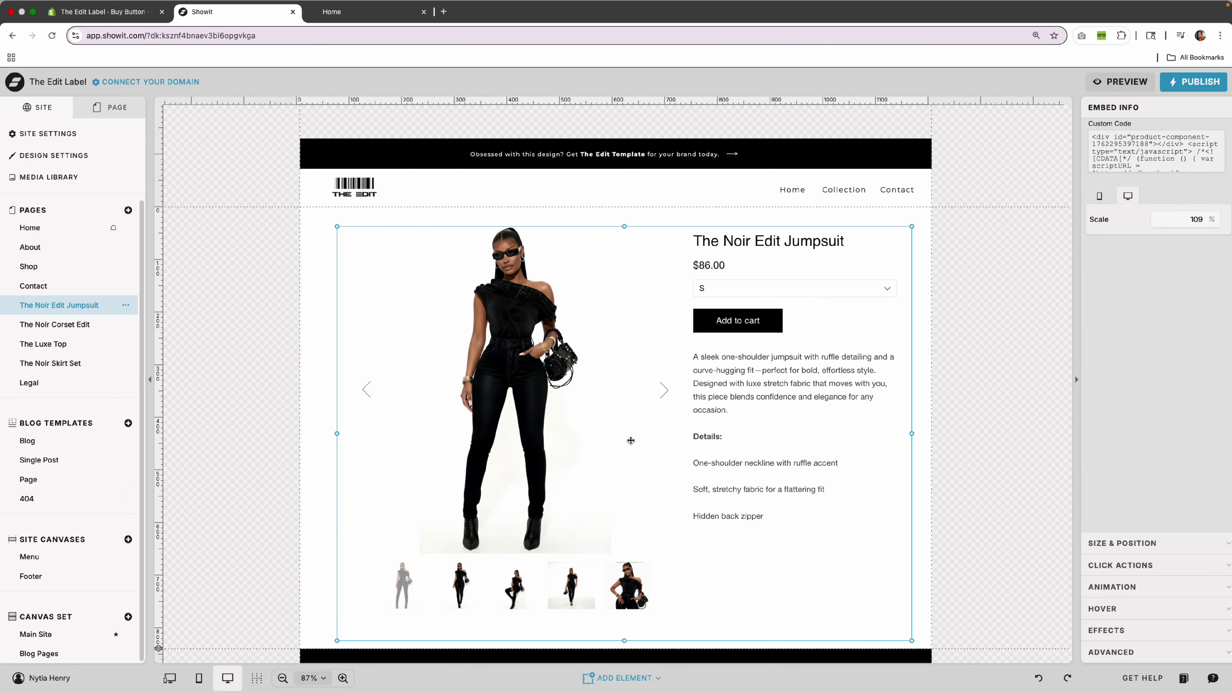
# - Look over The Noir Edit Jumpsuit page down to its recommendations, and open the page's desktop site preview
pyautogui.scroll(-15, 764, 452)
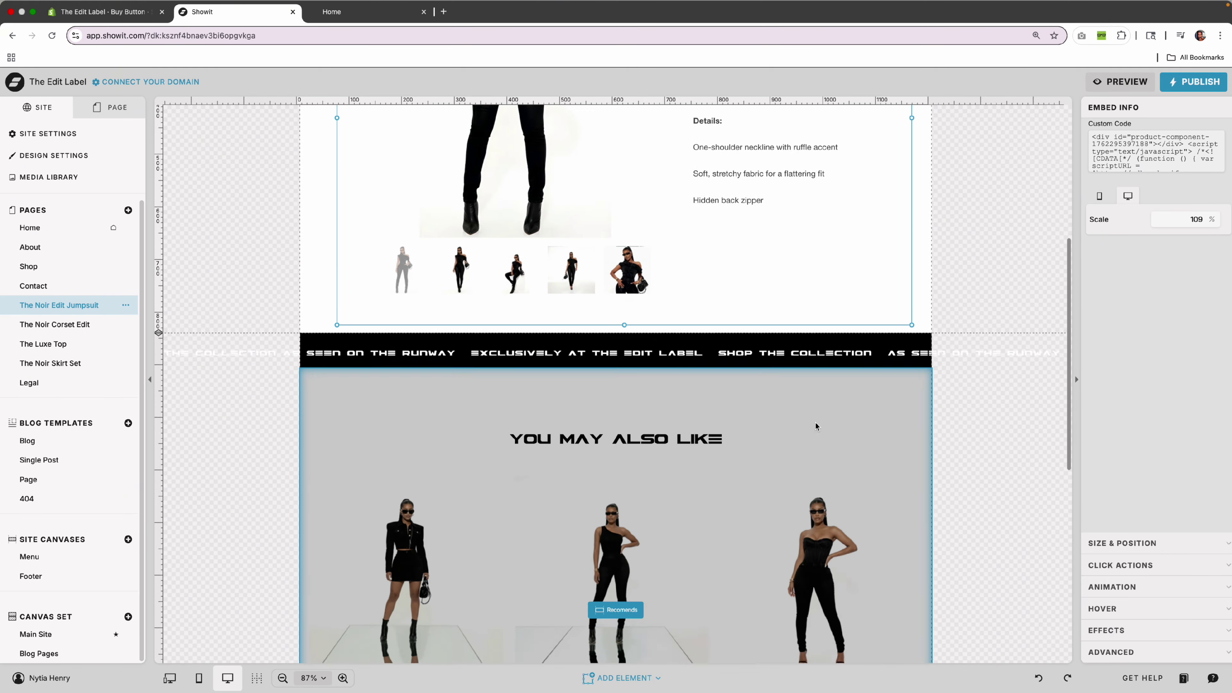
pyautogui.scroll(15, 819, 429)
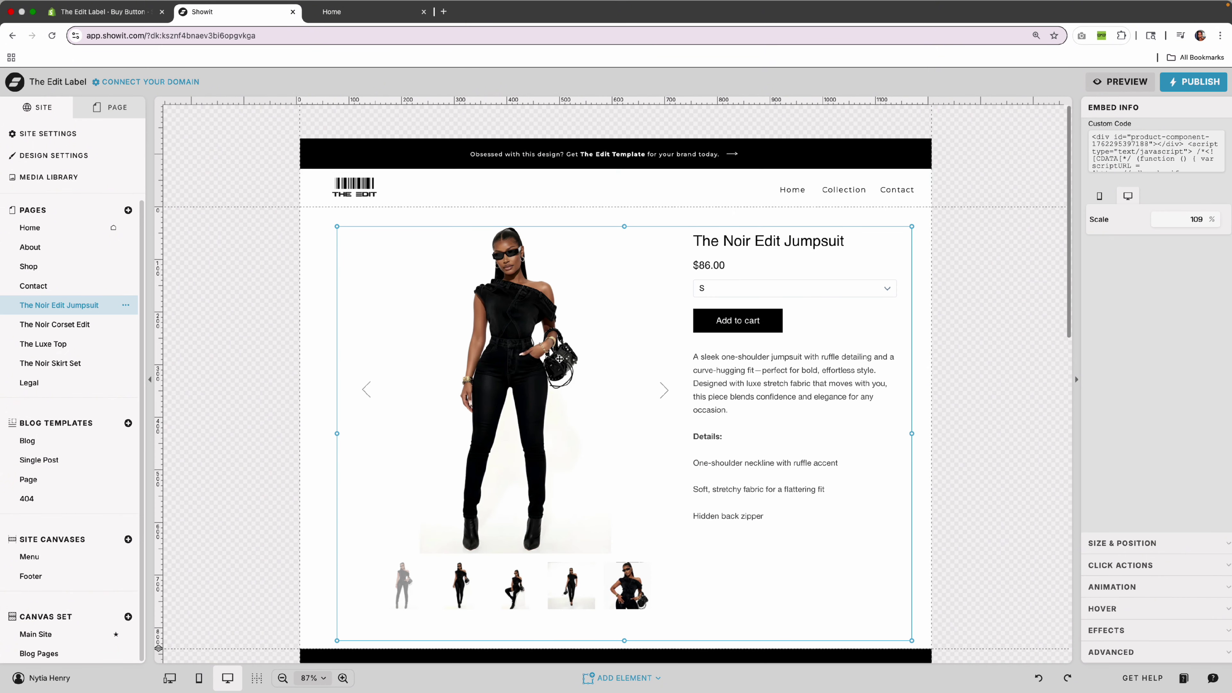
pyautogui.click(1145, 83)
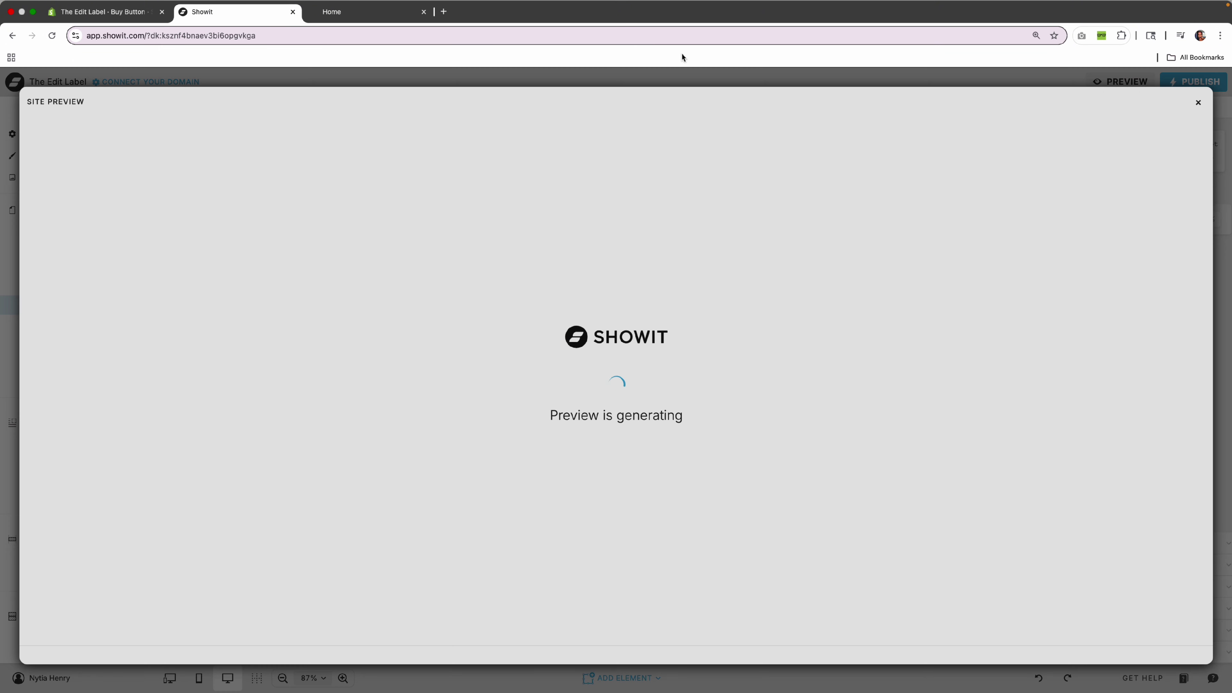
pyautogui.click(241, 105)
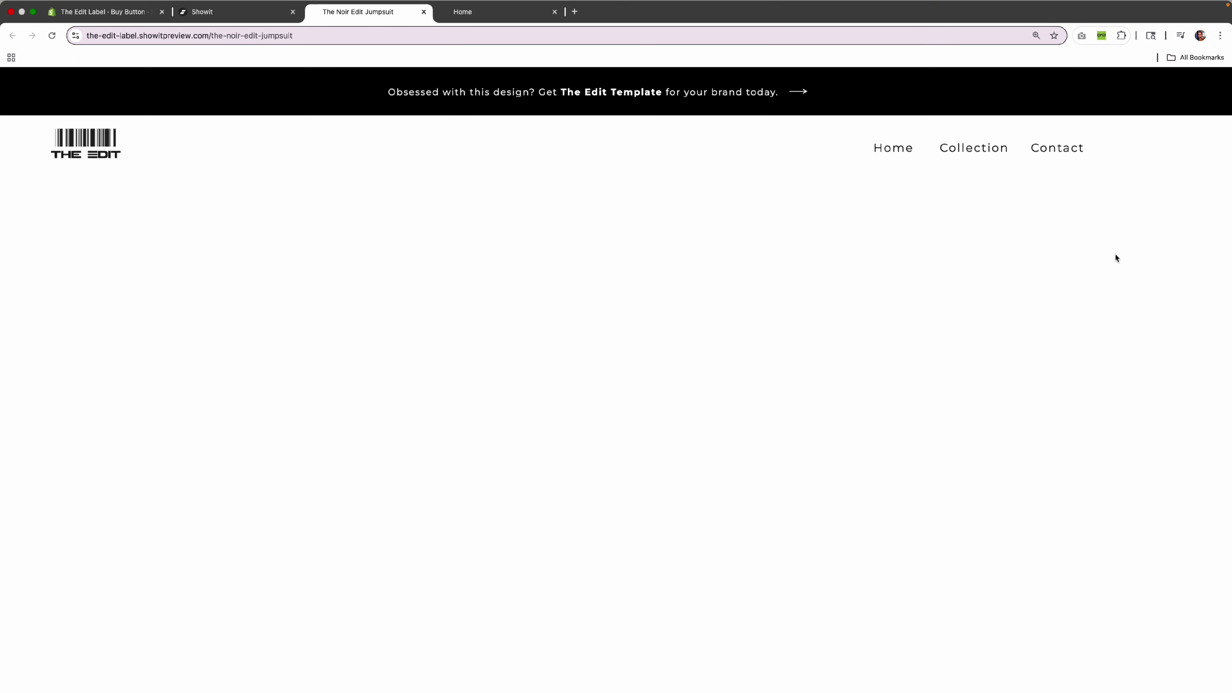
# - Examine the jumpsuit's product page in the browser preview, browsing its image gallery and the description with details
pyautogui.scroll(-1, 1223, 233)
pyautogui.scroll(-3, 1222, 234)
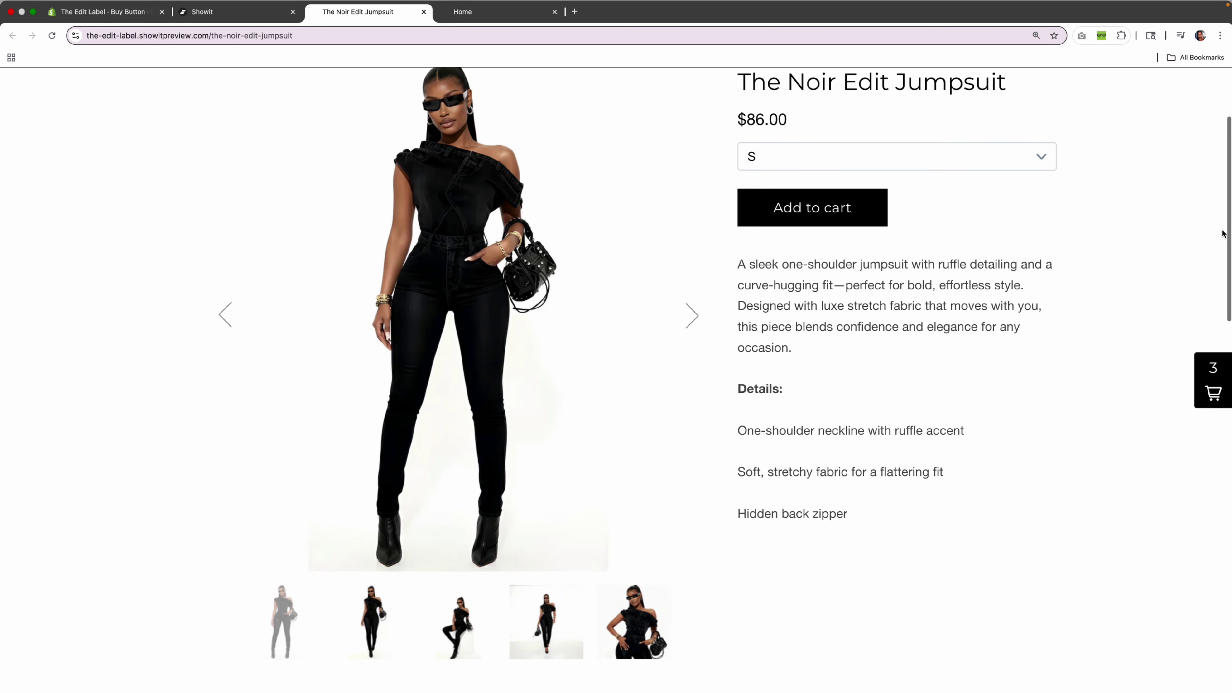
pyautogui.scroll(4, 657, 374)
pyautogui.scroll(-1, 684, 480)
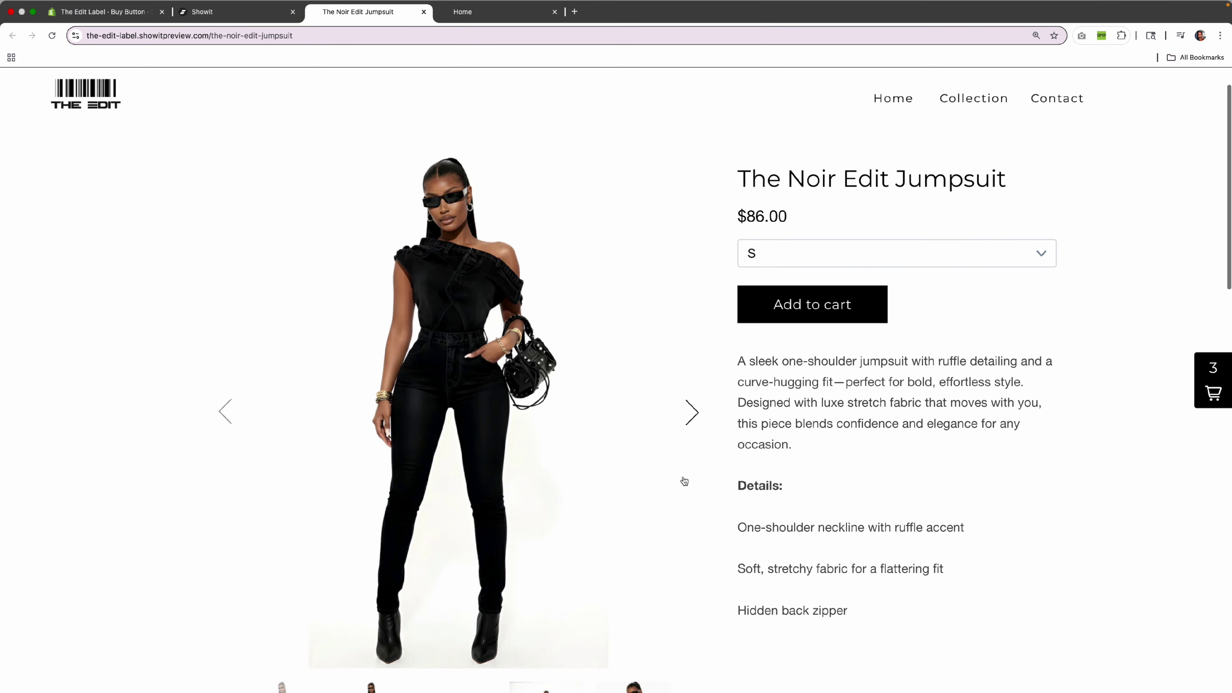
pyautogui.click(693, 402)
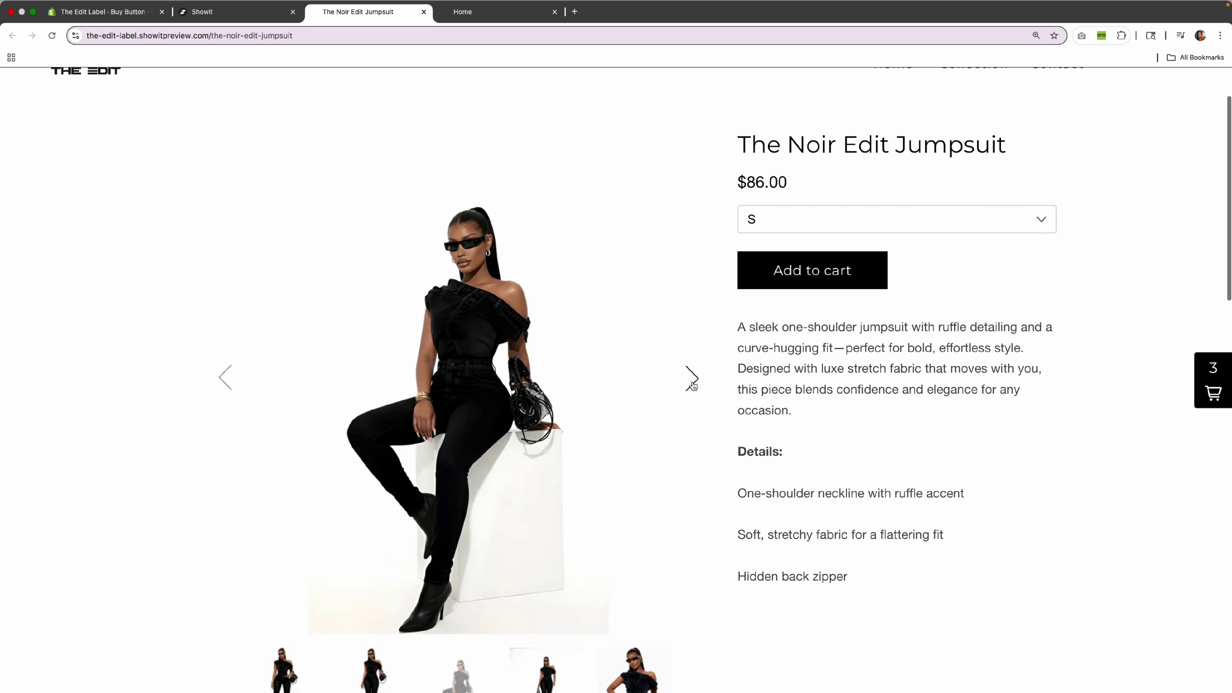
pyautogui.click(693, 401)
pyautogui.moveTo(758, 323); pyautogui.dragTo(998, 575)
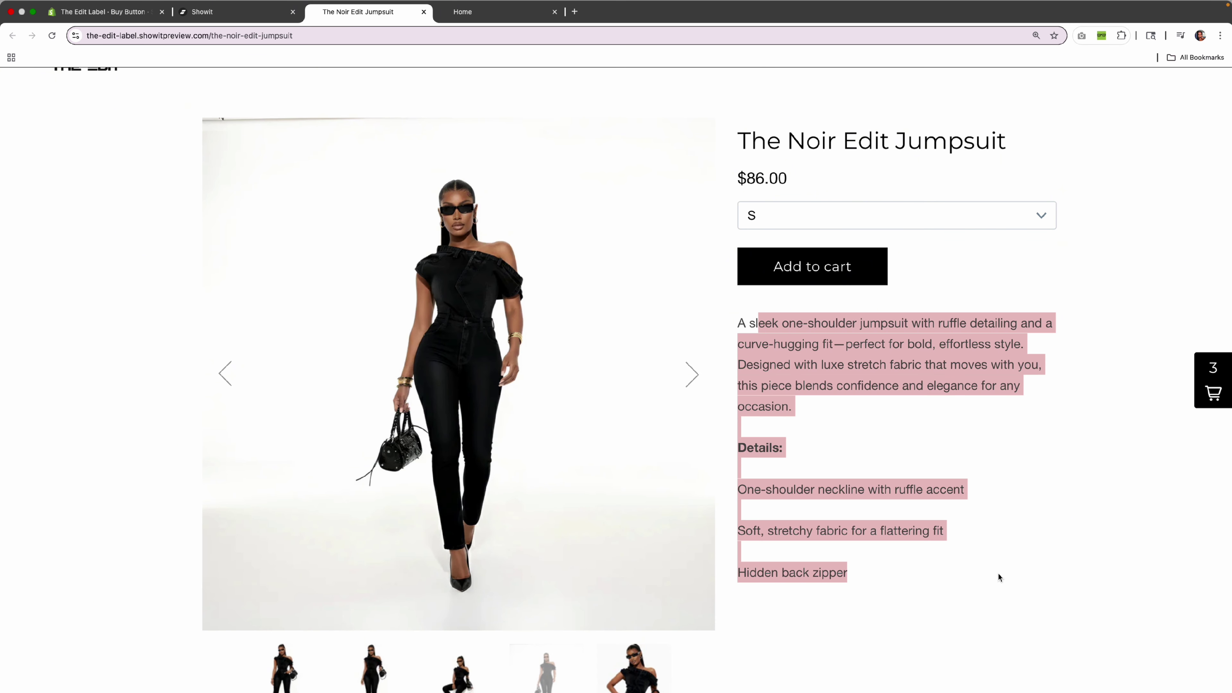
pyautogui.click(1152, 564)
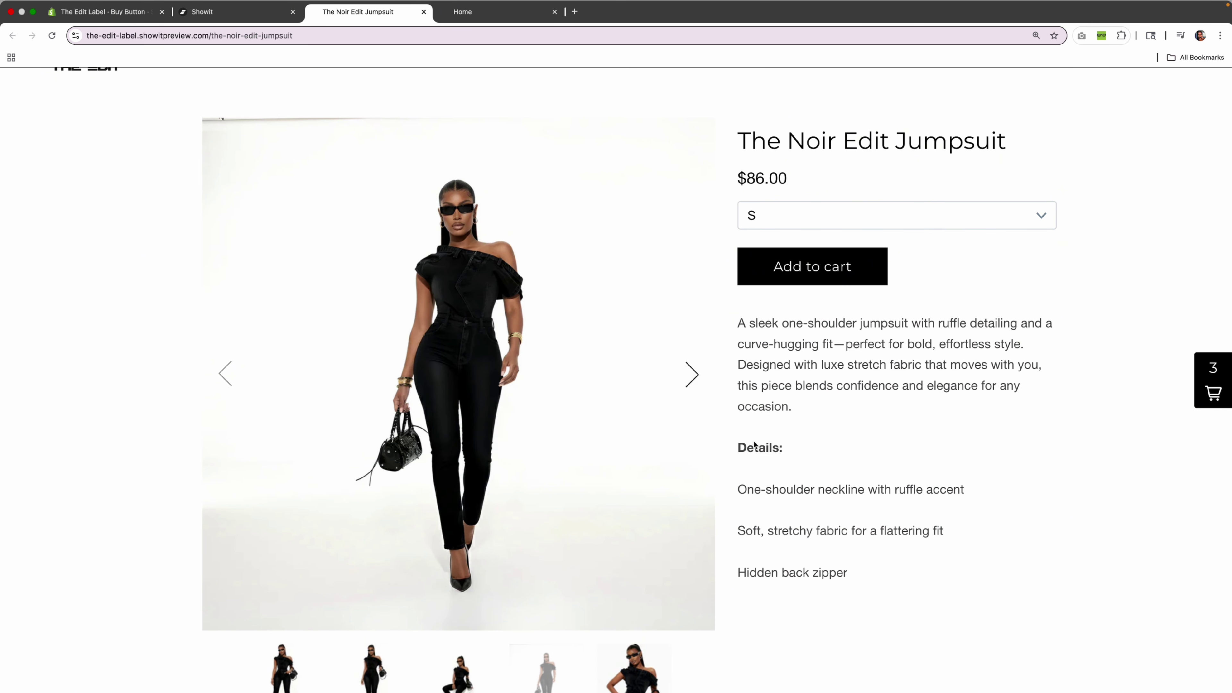
# - Switch to Shopify, exit the Buy Button setup, and review The Noir Corset Edit's product details down to its size variants
pyautogui.click(97, 12)
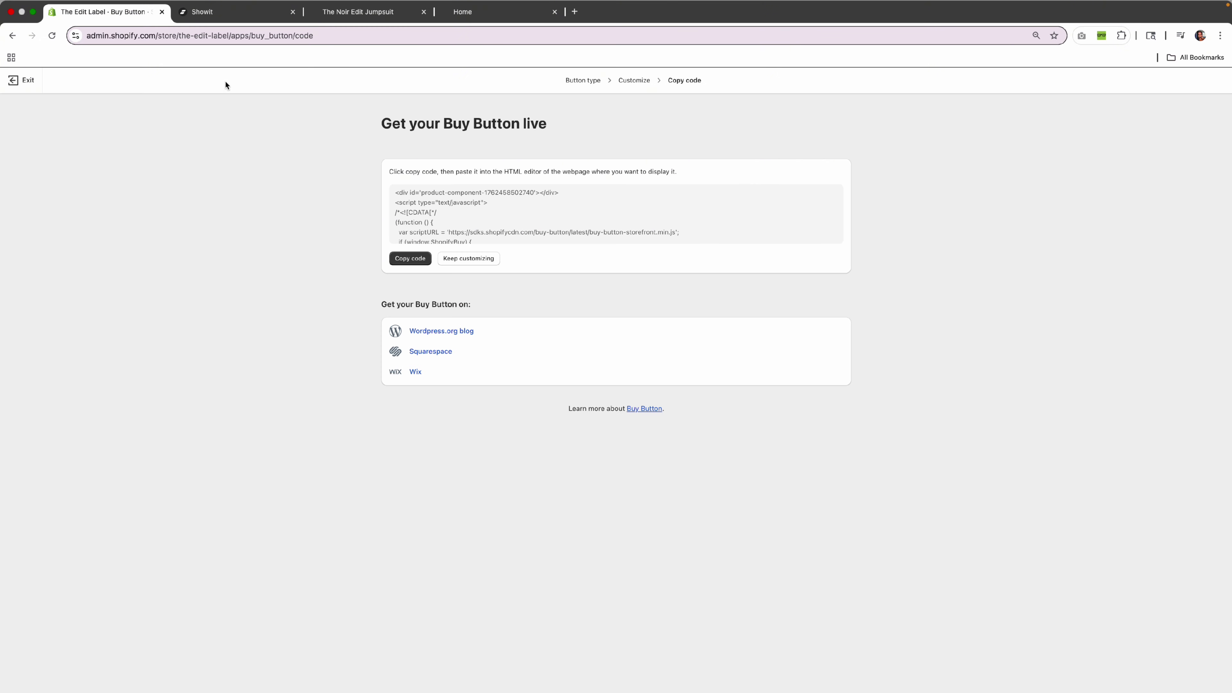
pyautogui.click(27, 82)
pyautogui.click(43, 137)
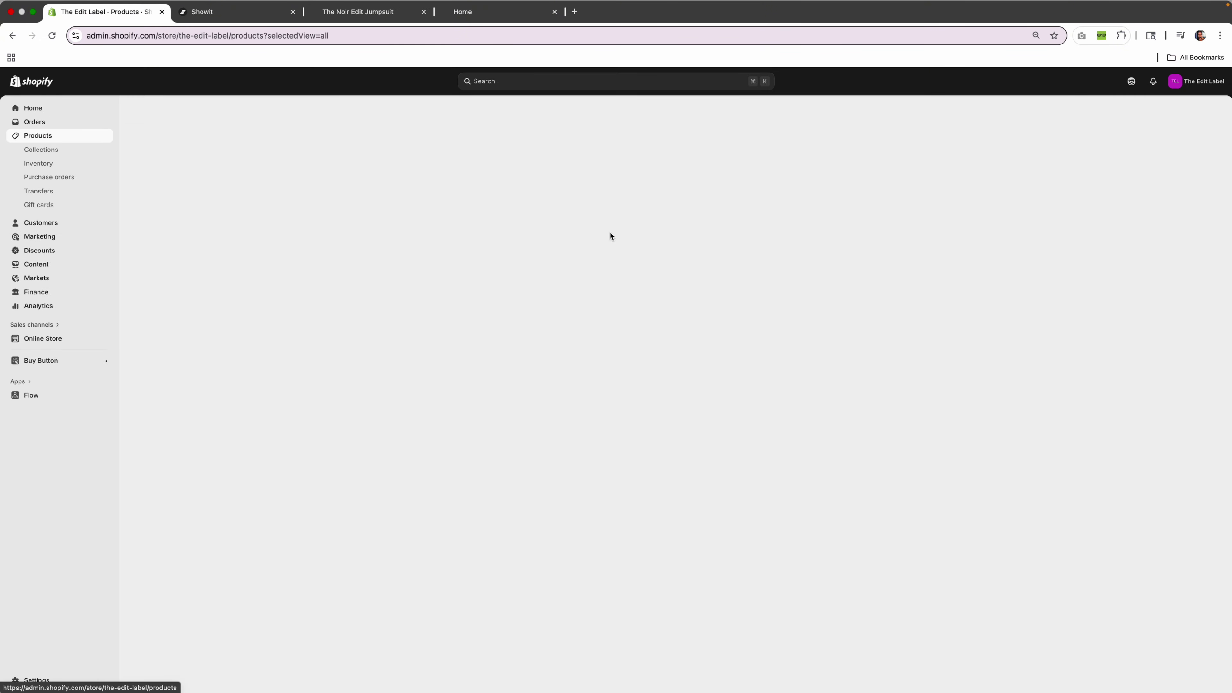
pyautogui.click(304, 183)
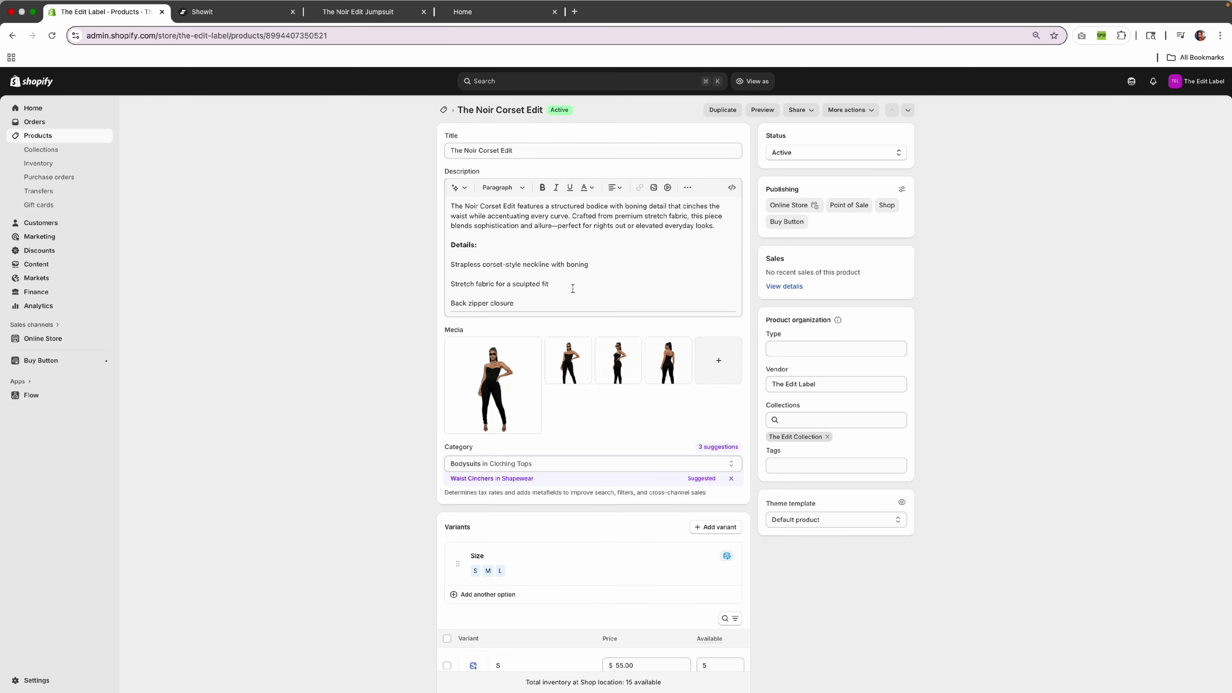
pyautogui.scroll(-3, 573, 288)
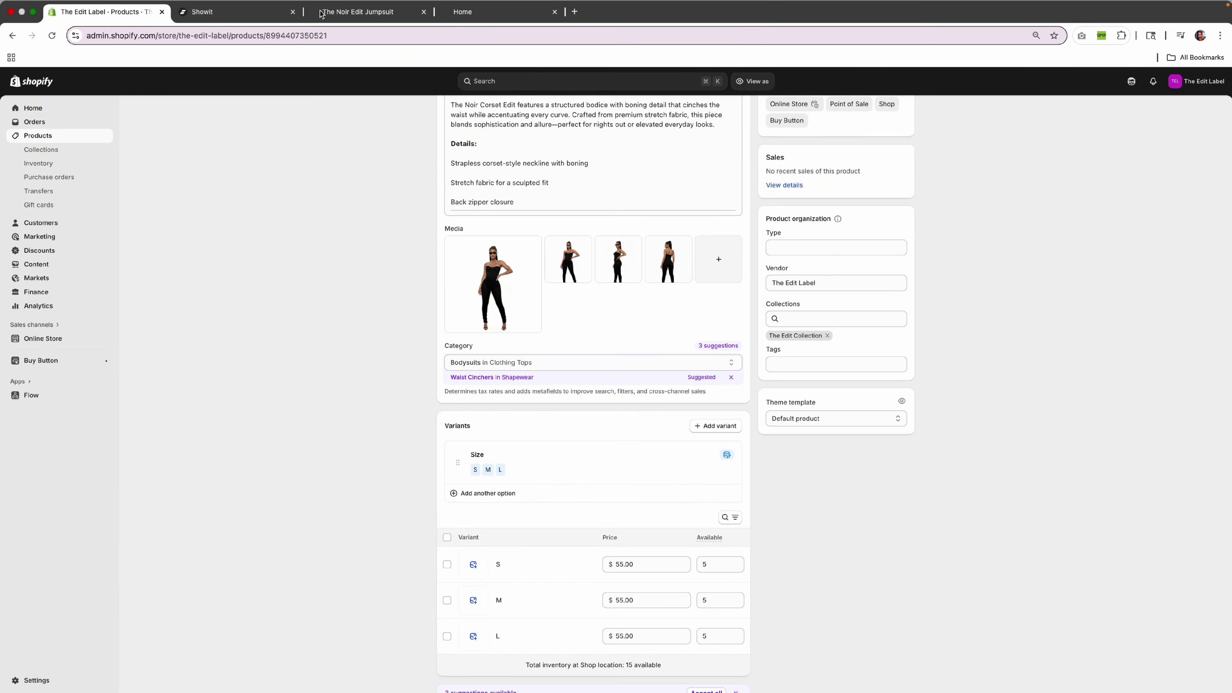
# - Return to the jumpsuit's browser preview and check the availability of sizes M and L, ending on size S
pyautogui.click(252, 20)
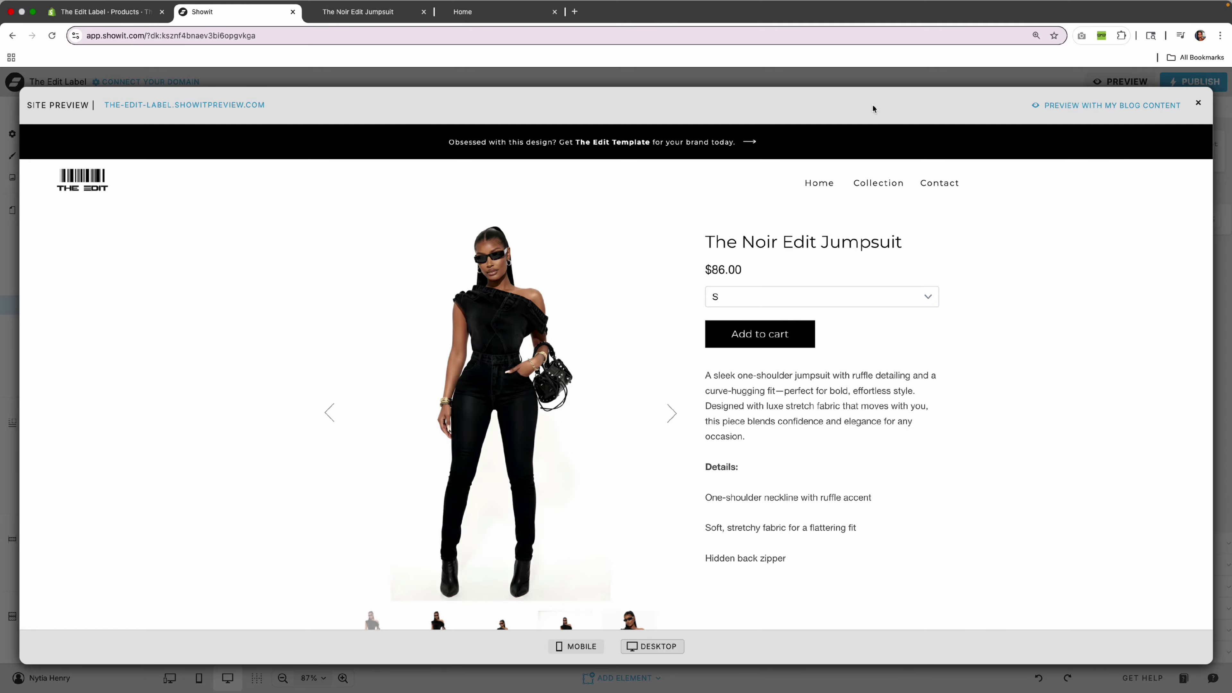
pyautogui.click(359, 11)
pyautogui.scroll(-2, 844, 328)
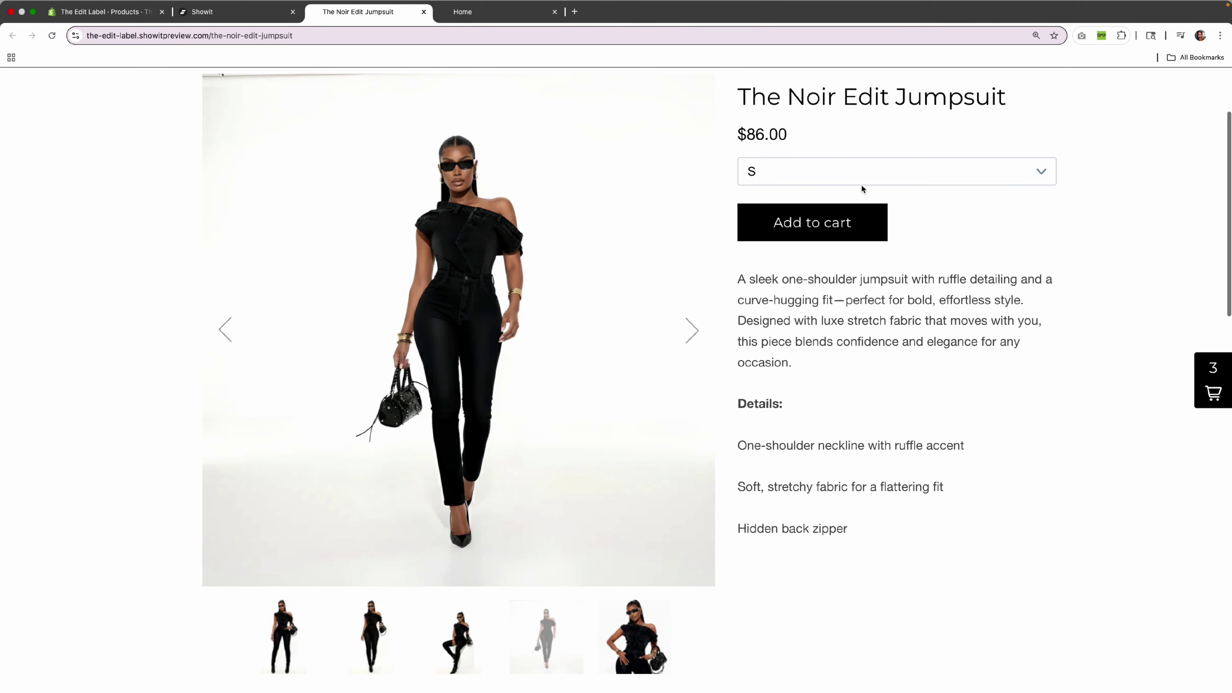
pyautogui.click(862, 184)
pyautogui.click(780, 185)
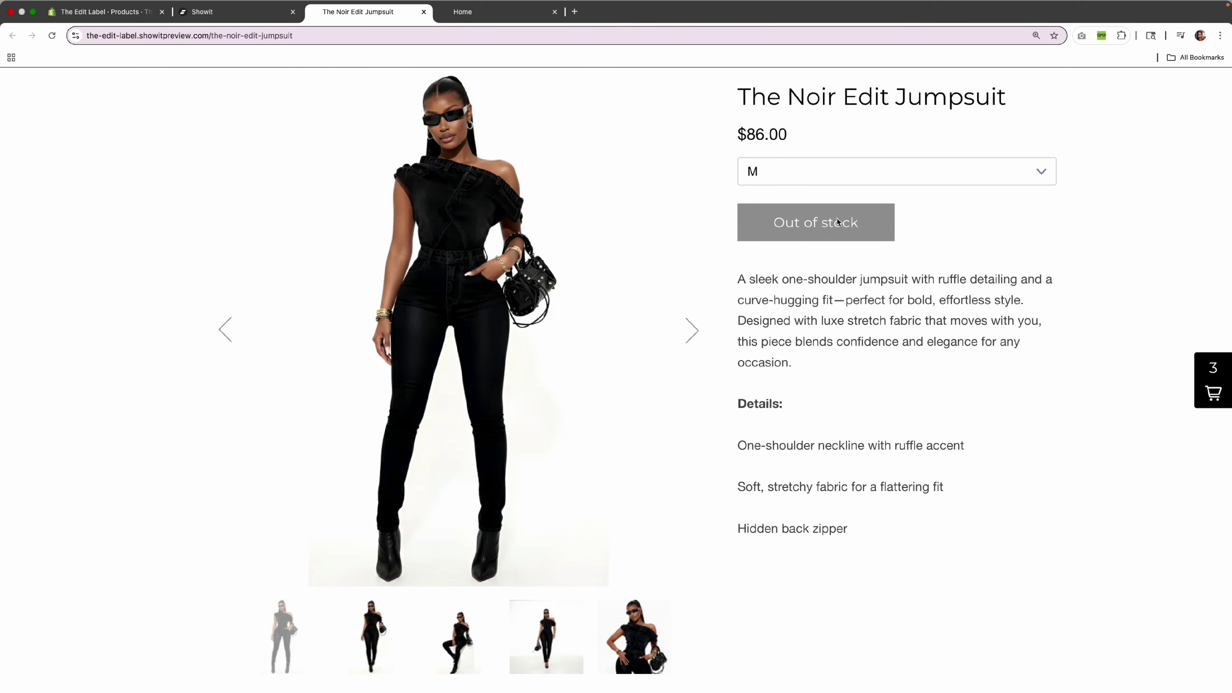
pyautogui.click(794, 181)
pyautogui.click(794, 189)
pyautogui.click(813, 175)
pyautogui.click(786, 133)
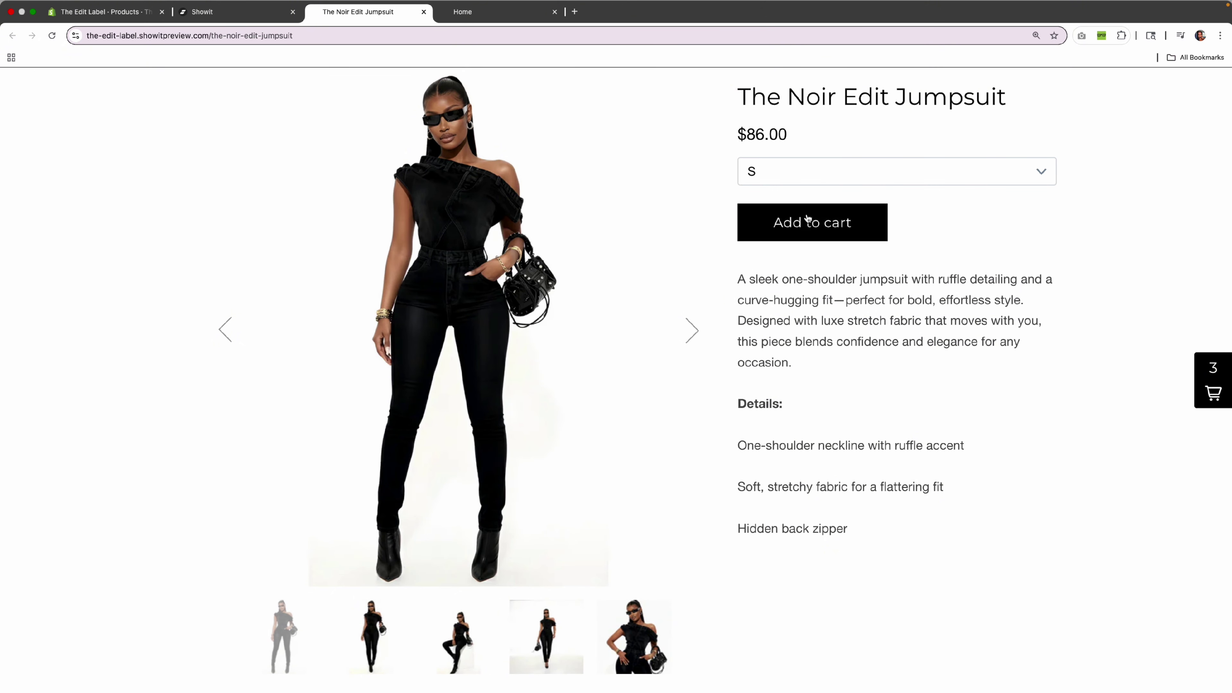
# - Empty the shopping cart by removing The Luxe One-Shoulder Top and The Noir Skirt Set, and close the cart
pyautogui.click(1215, 394)
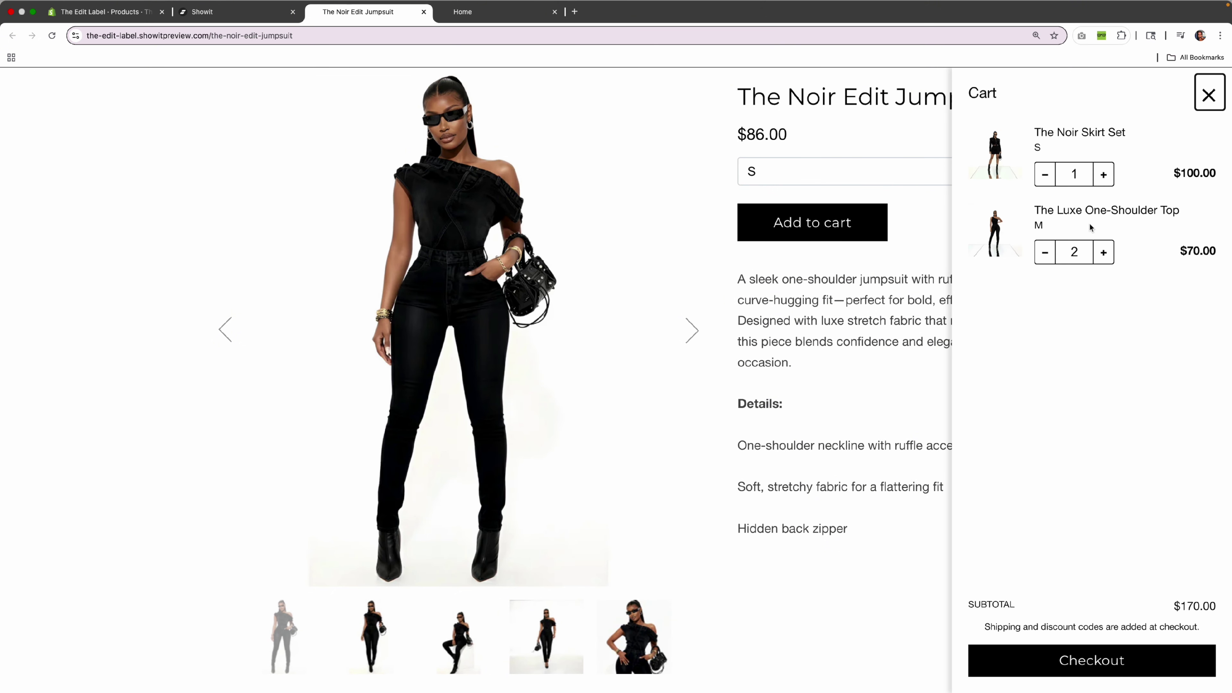
pyautogui.click(1048, 253)
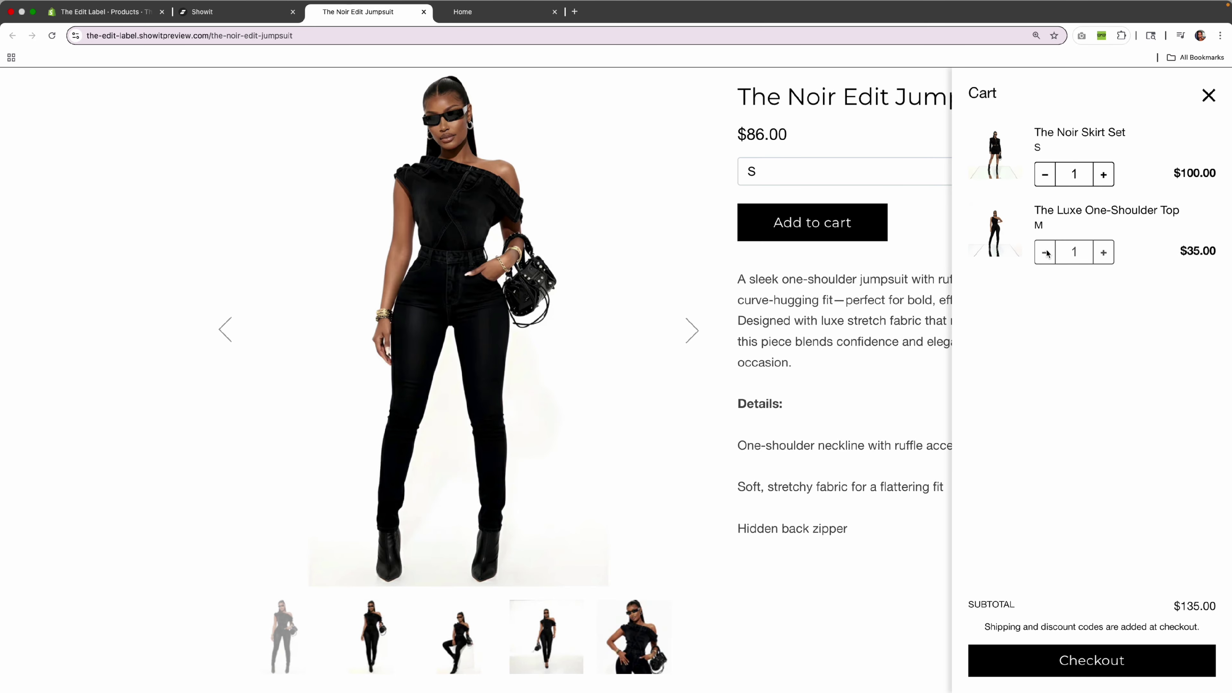
pyautogui.click(1048, 253)
pyautogui.click(1045, 175)
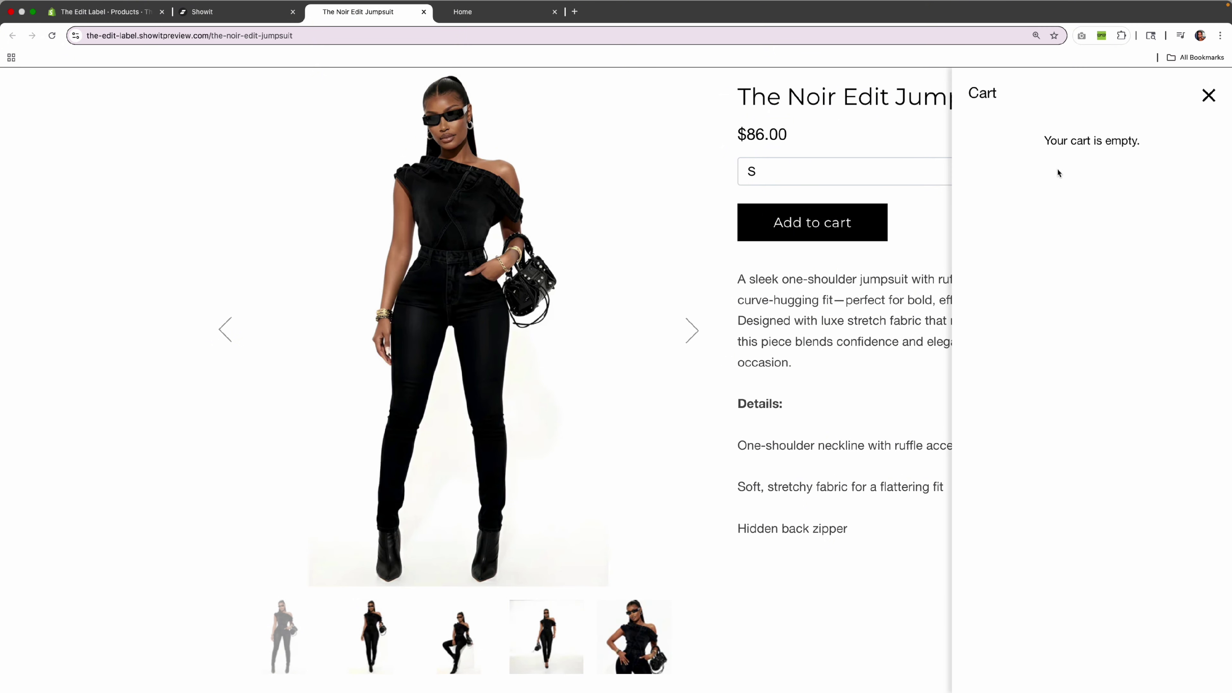
pyautogui.click(1208, 96)
# - Add The Noir Edit Jumpsuit in size S to the cart and proceed to checkout
pyautogui.click(831, 180)
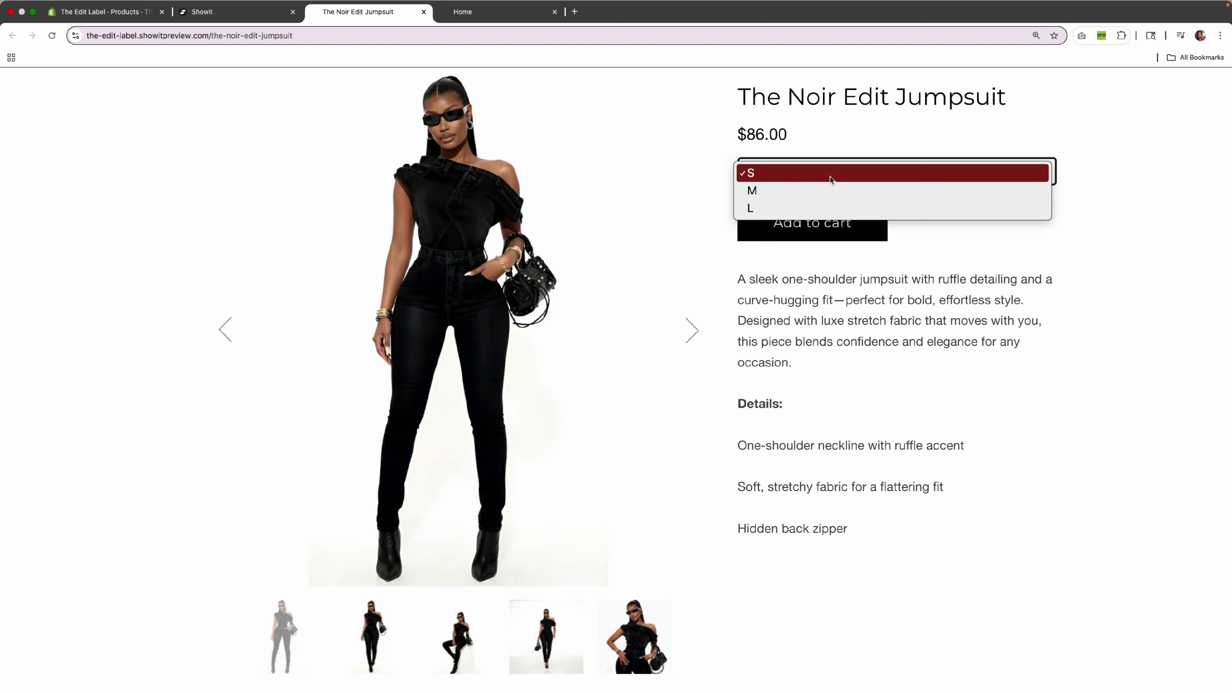
pyautogui.click(817, 208)
pyautogui.click(881, 186)
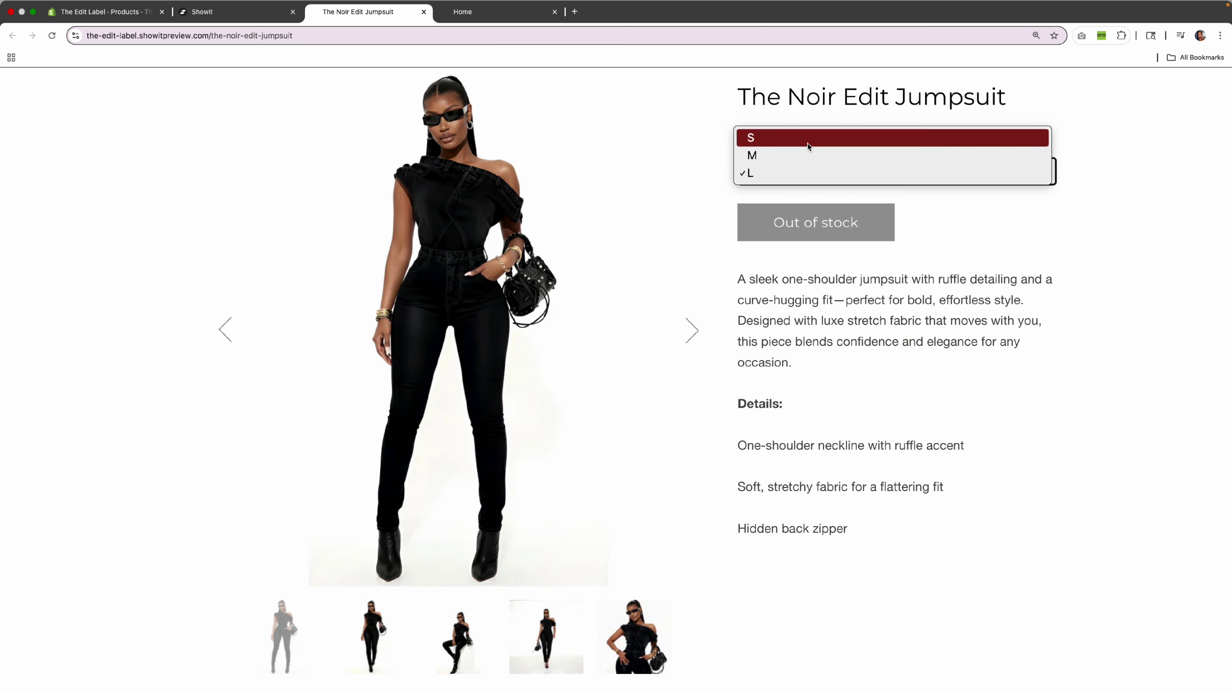
pyautogui.click(829, 210)
pyautogui.press('Up')
pyautogui.press('Up')
pyautogui.click(820, 226)
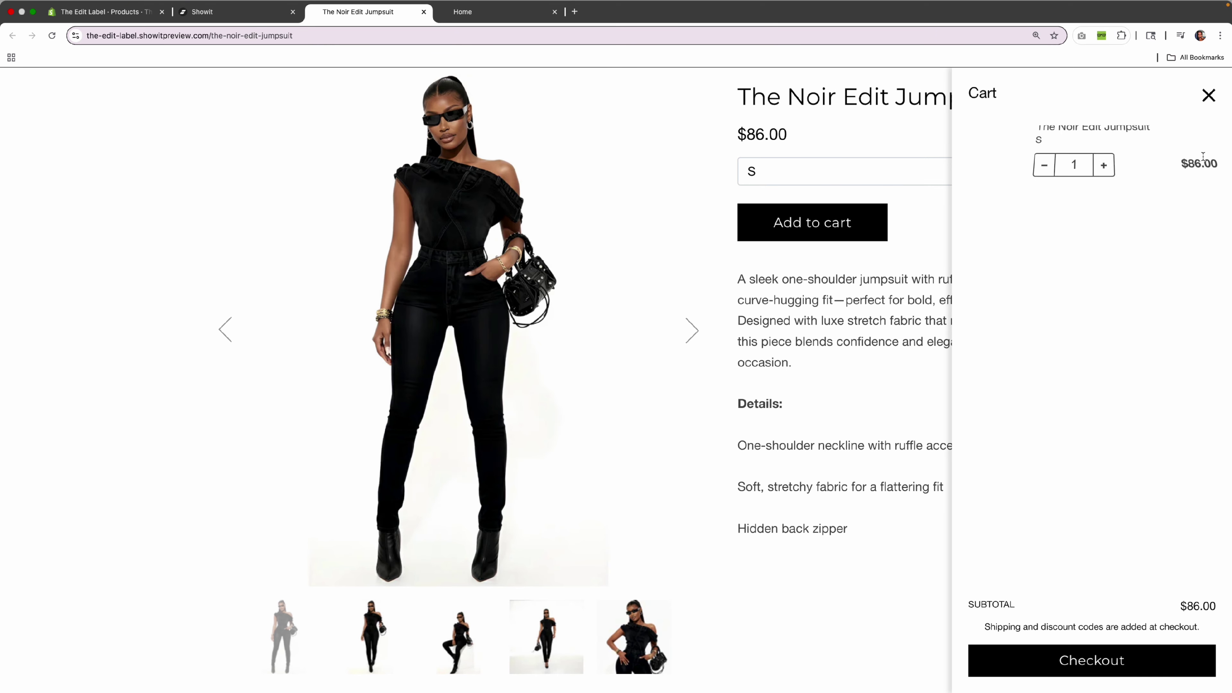
pyautogui.click(1145, 661)
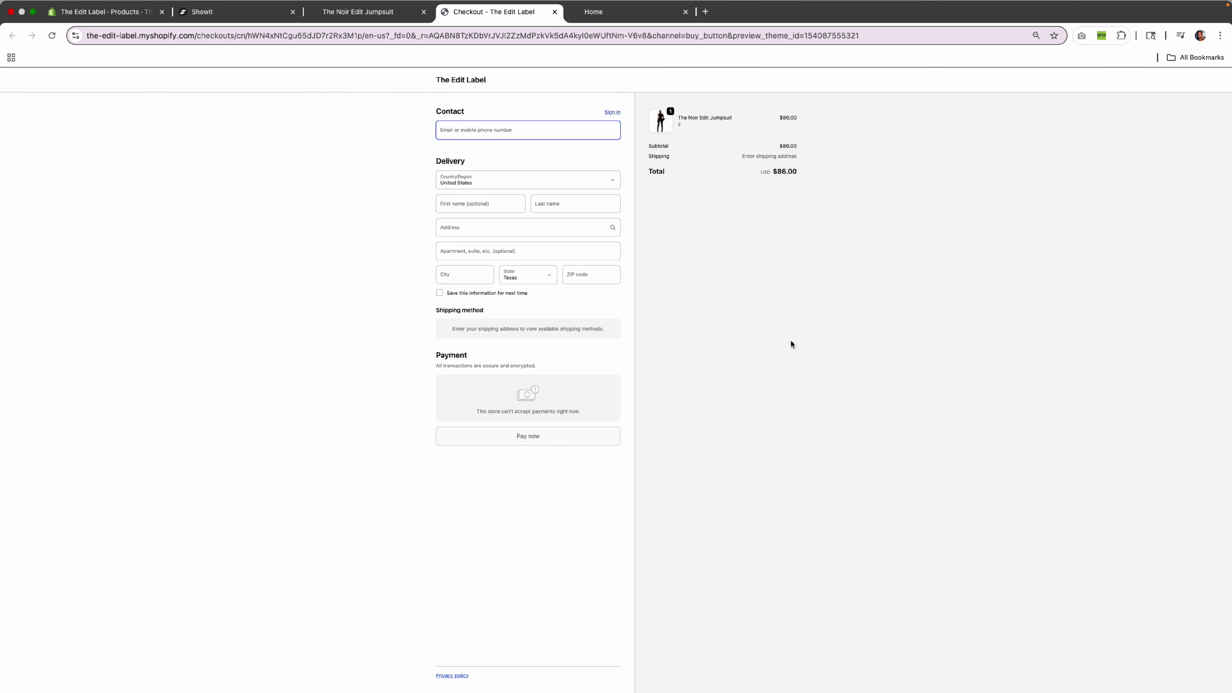
# - Go back to The Noir Corset Edit's product details in Shopify and open the admin search
pyautogui.click(122, 13)
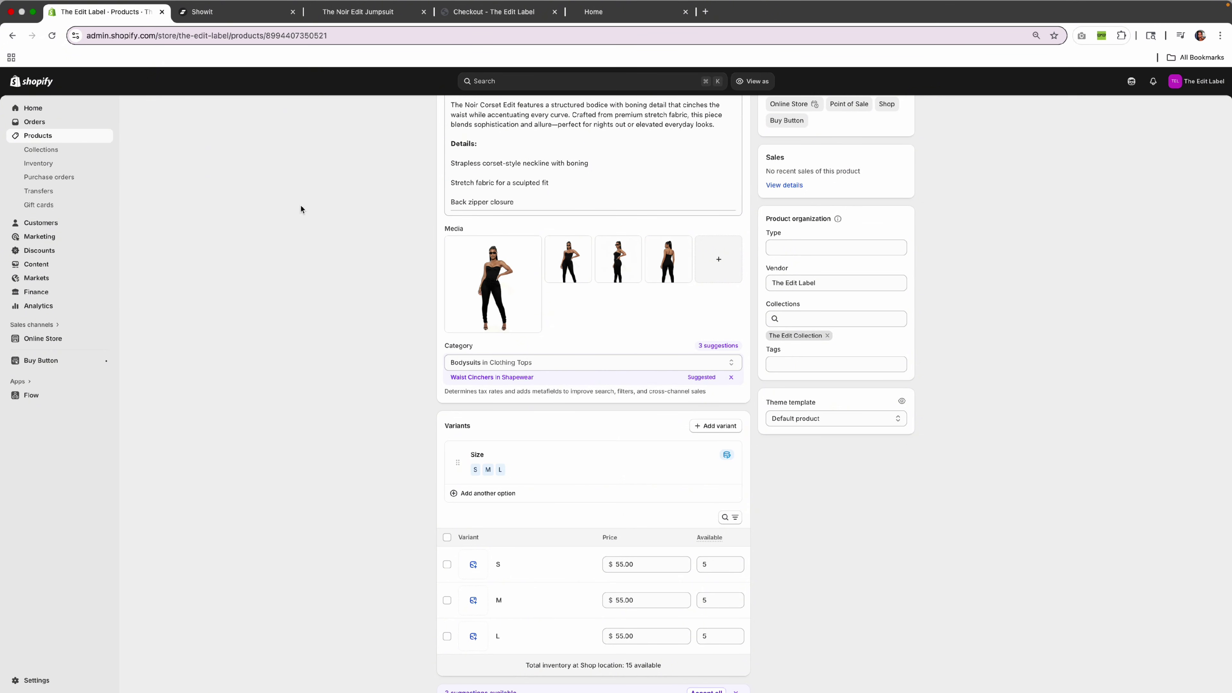
pyautogui.scroll(4, 332, 214)
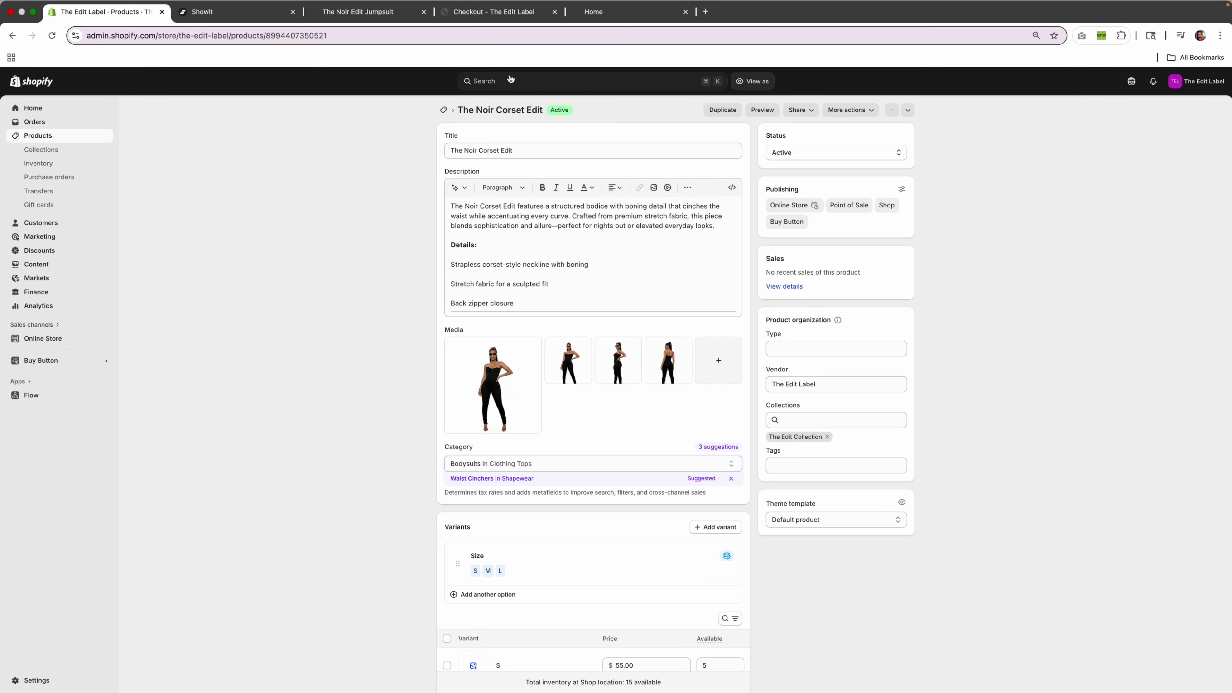
pyautogui.press('super+k')
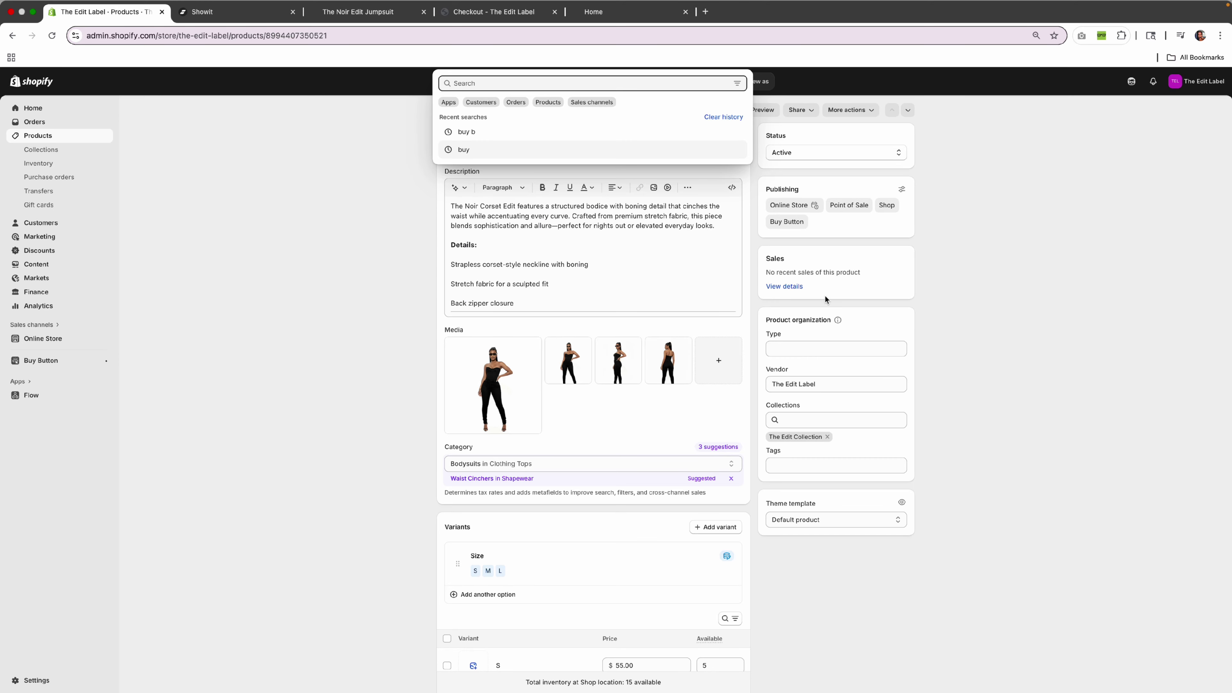
# - Switch to Showit, look over the jumpsuit page in the site preview, and close the preview
pyautogui.hotkey('ctrl', 'Tab')
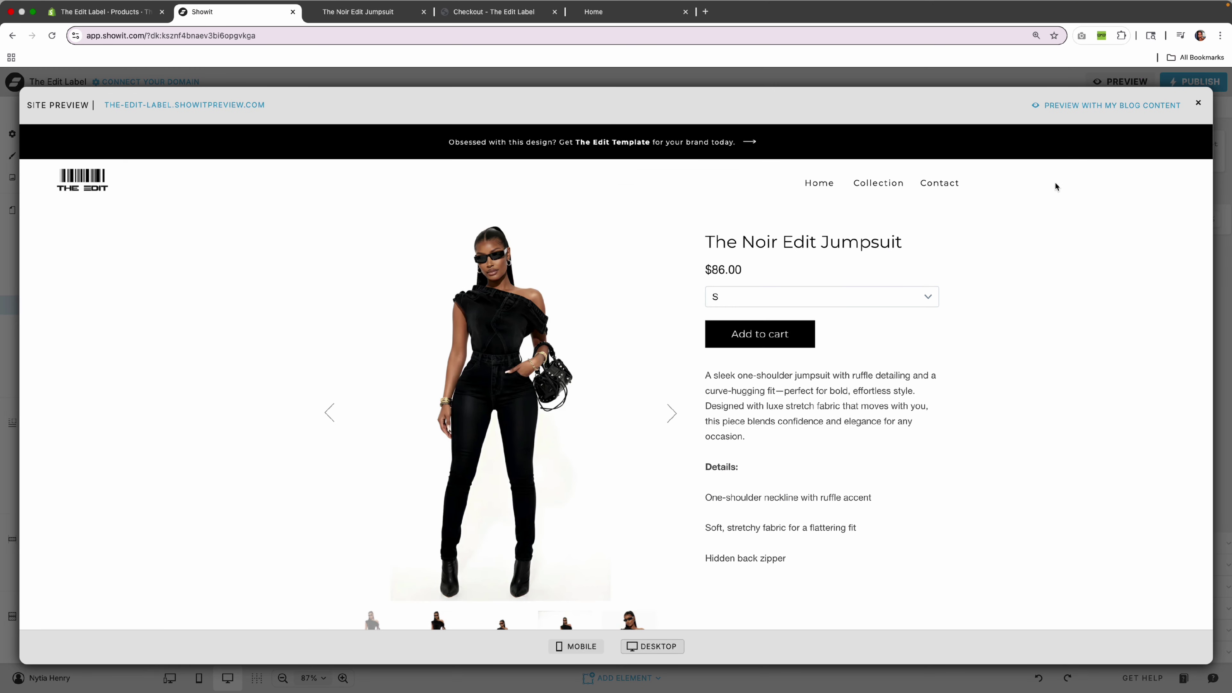
pyautogui.scroll(-15, 971, 282)
pyautogui.scroll(15, 768, 236)
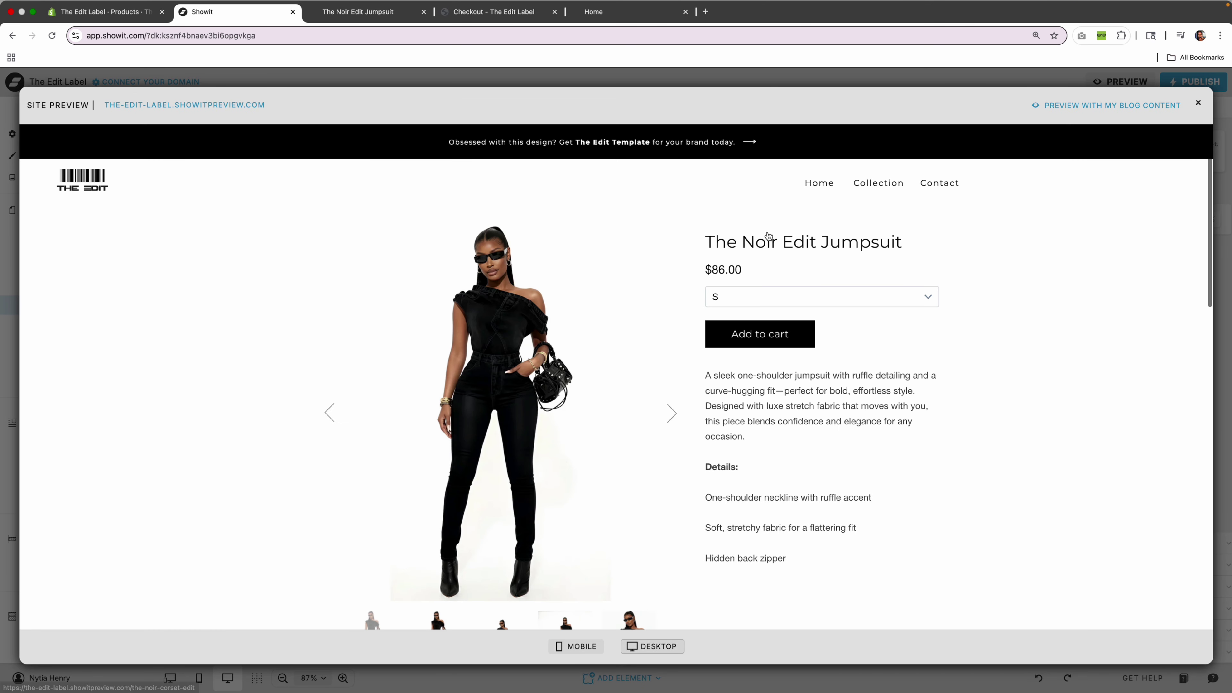
pyautogui.click(1198, 103)
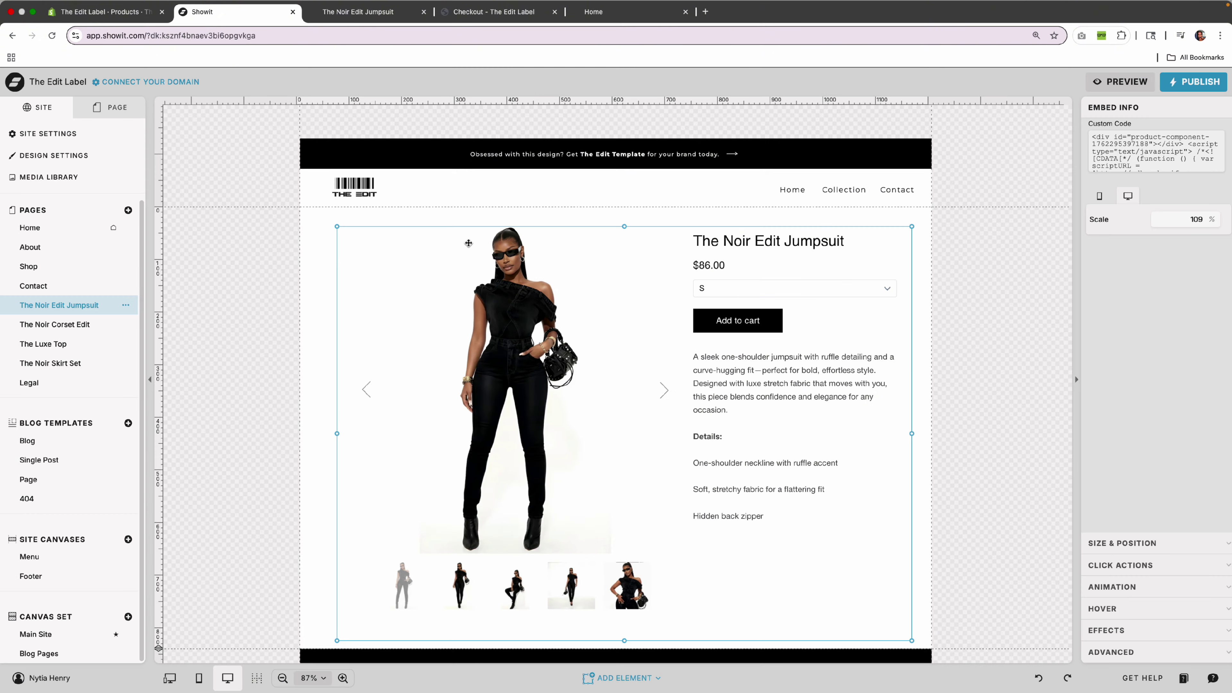
# - Open the Home page for editing and inspect the text style and canvas settings of the marquee above The Edit Story
pyautogui.click(73, 230)
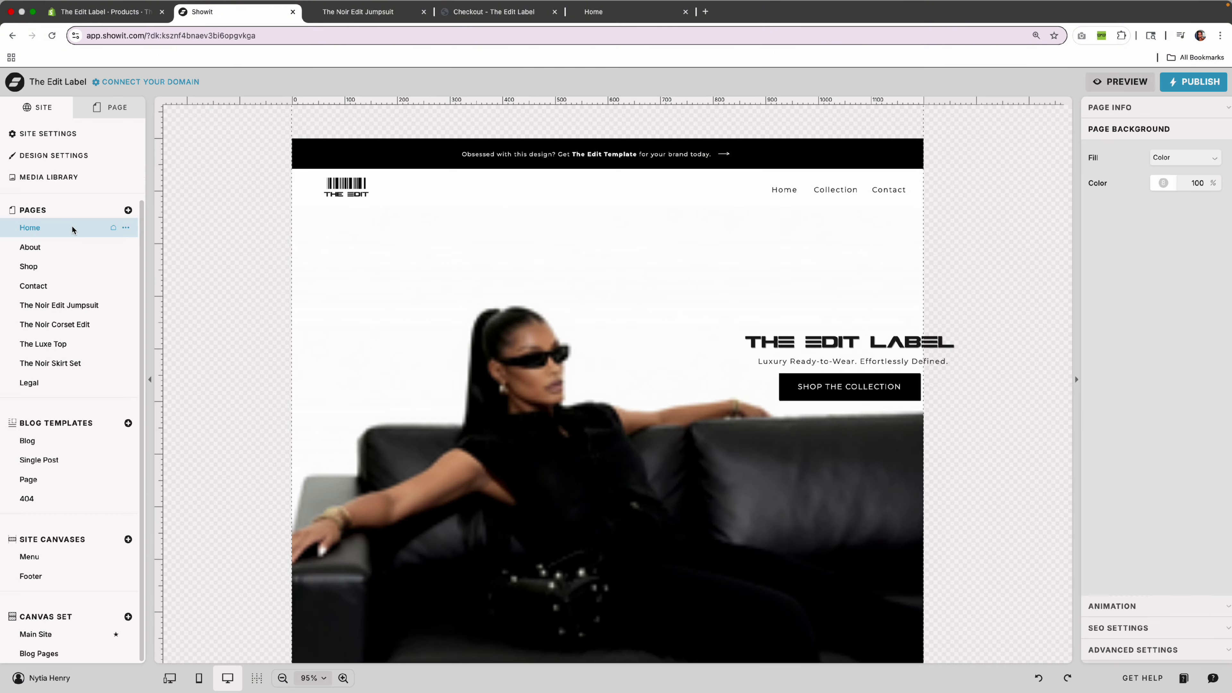
pyautogui.scroll(-20, 679, 340)
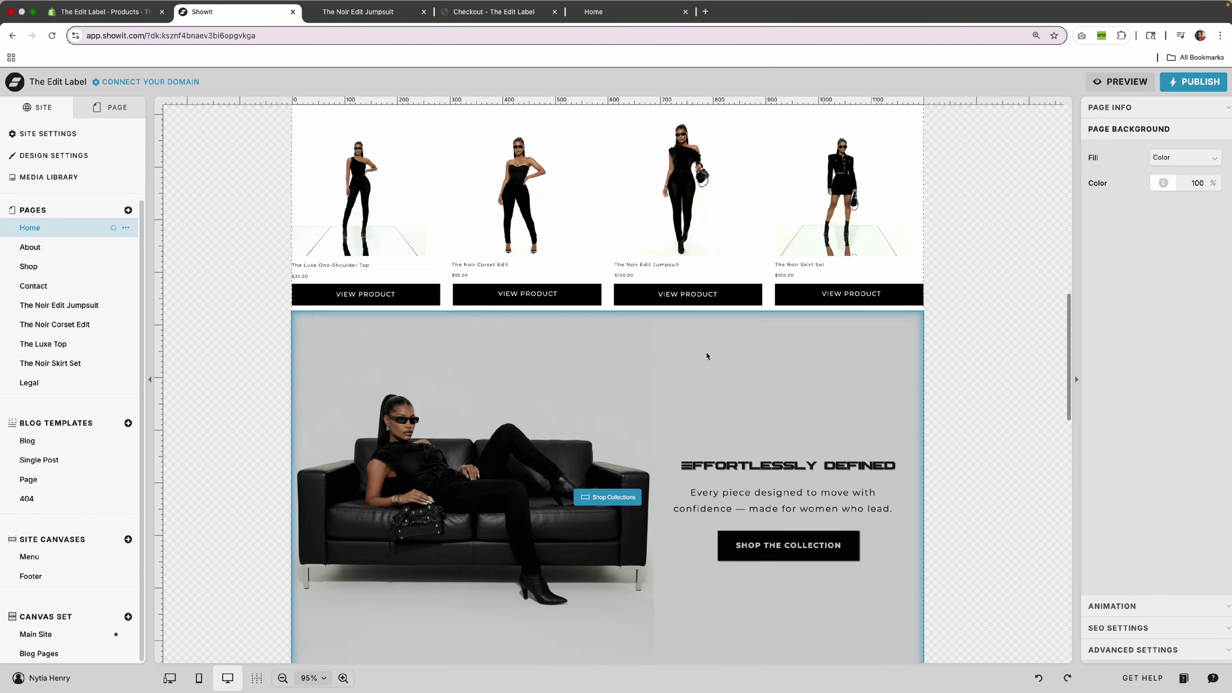
pyautogui.scroll(-5, 706, 352)
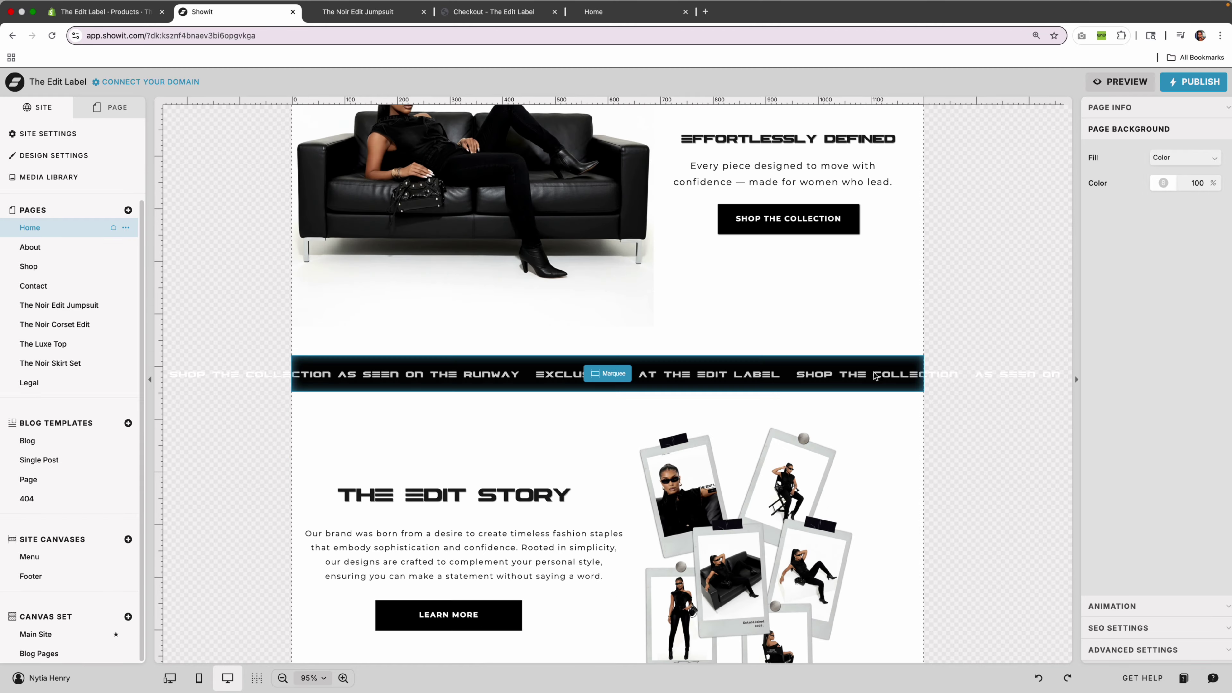
pyautogui.click(876, 376)
pyautogui.click(875, 376)
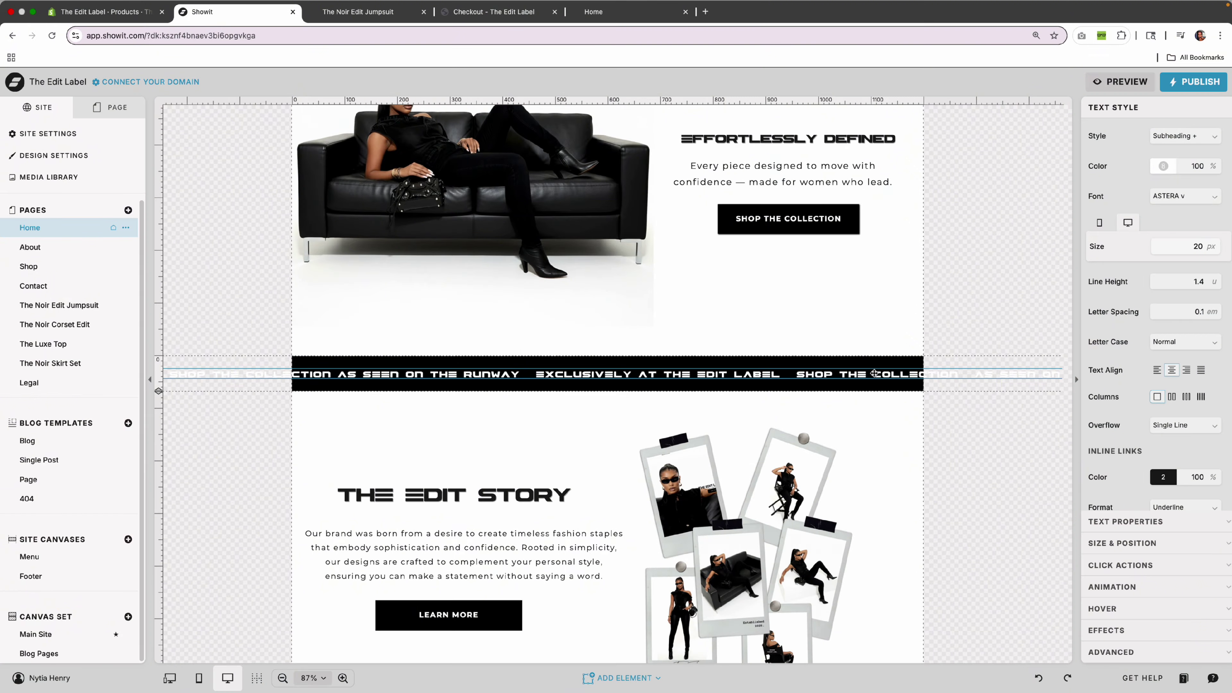
pyautogui.click(911, 365)
pyautogui.click(924, 382)
pyautogui.click(898, 365)
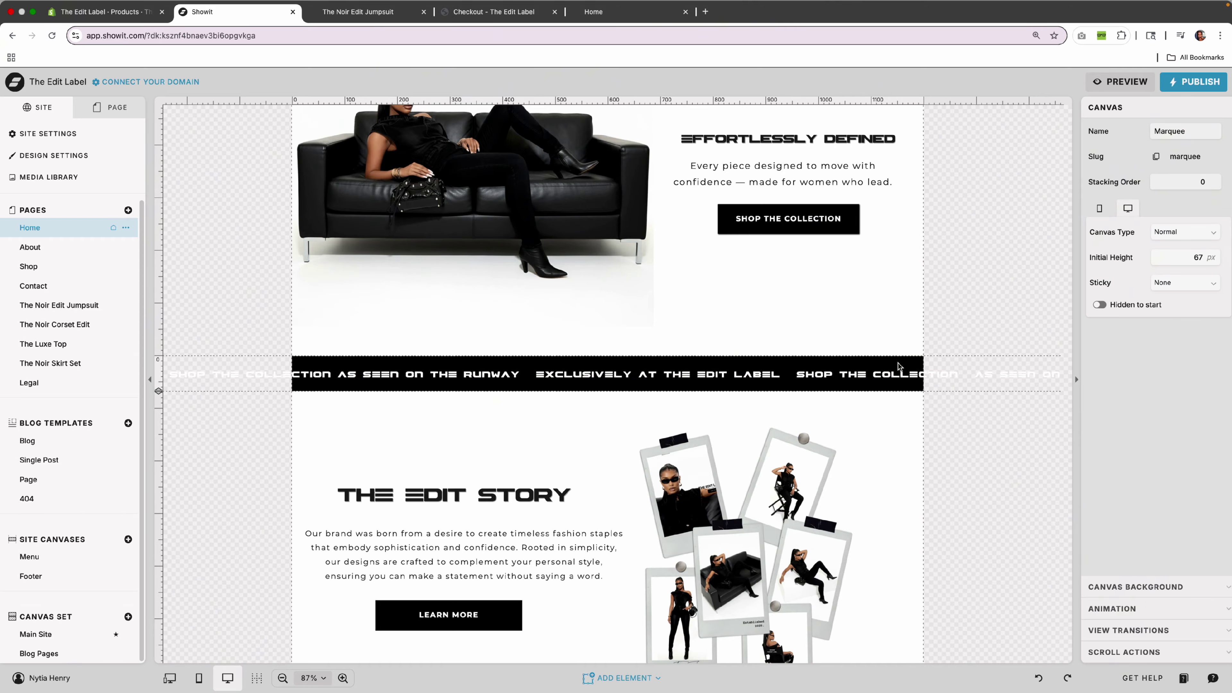
pyautogui.click(898, 367)
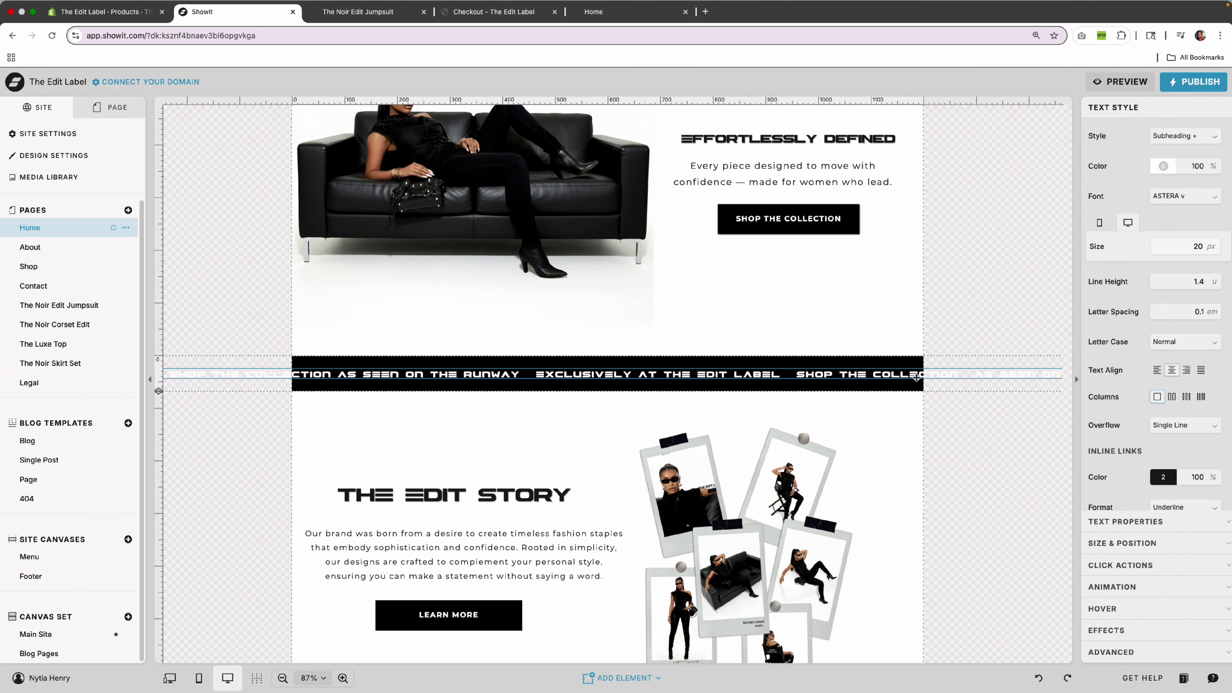
pyautogui.click(915, 366)
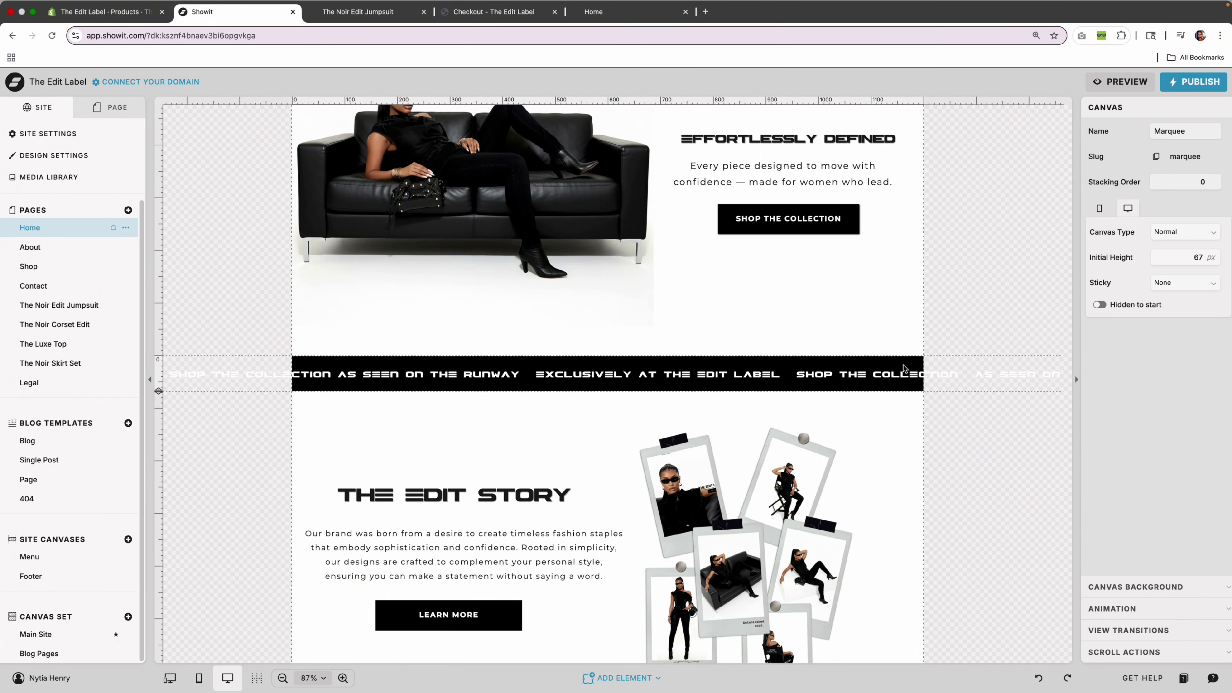
# - Look over the rest of the home page down to the footer and select the Join The Edit canvas
pyautogui.scroll(-10, 895, 369)
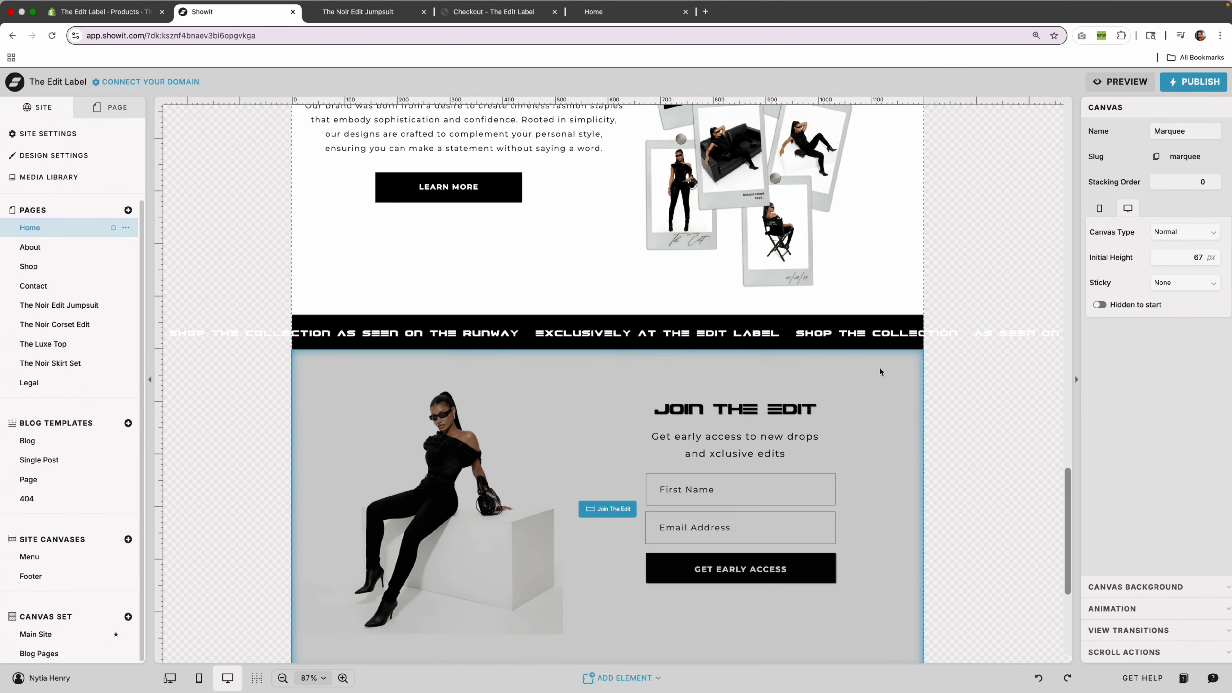
pyautogui.scroll(-6, 882, 367)
pyautogui.click(895, 366)
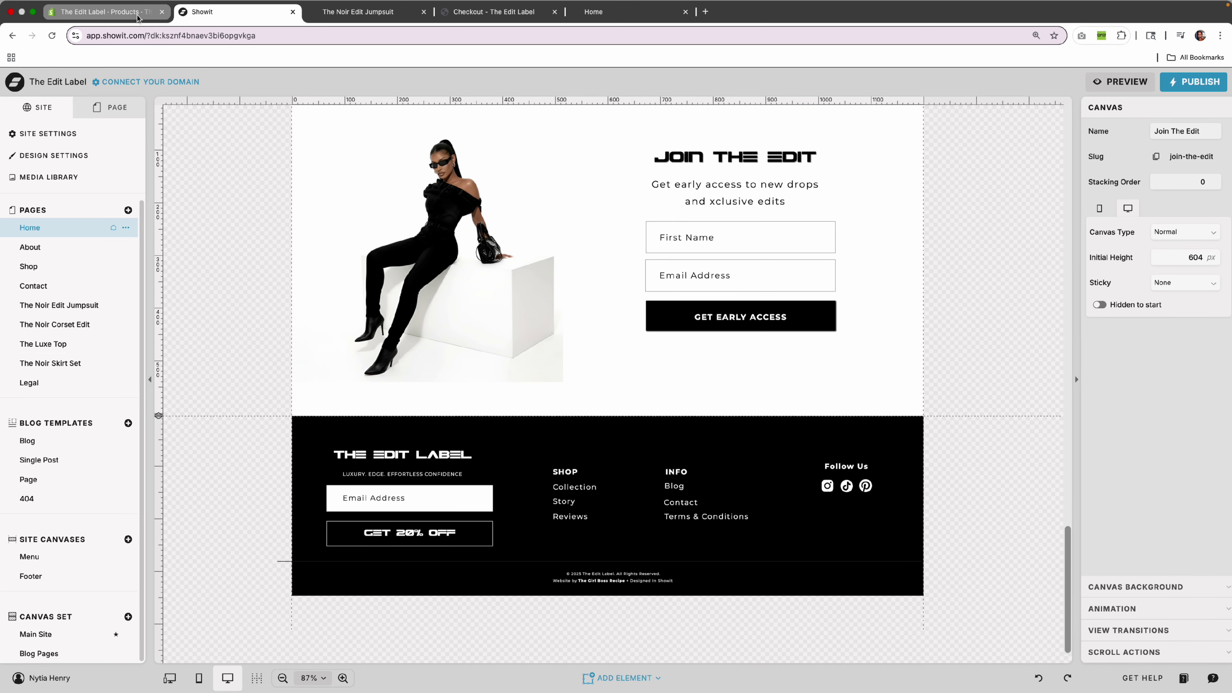
# - Return to the start of the home page, switch to Shopify and open the Online Store's themes
pyautogui.scroll(20, 611, 230)
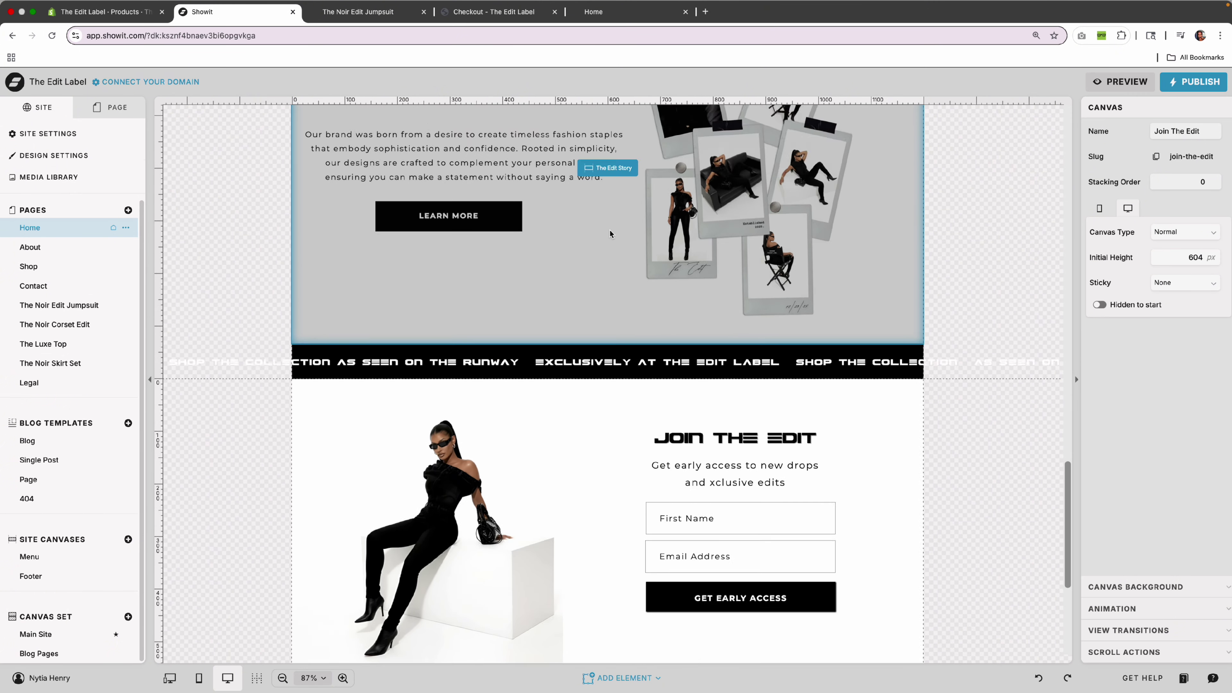
pyautogui.scroll(10, 609, 228)
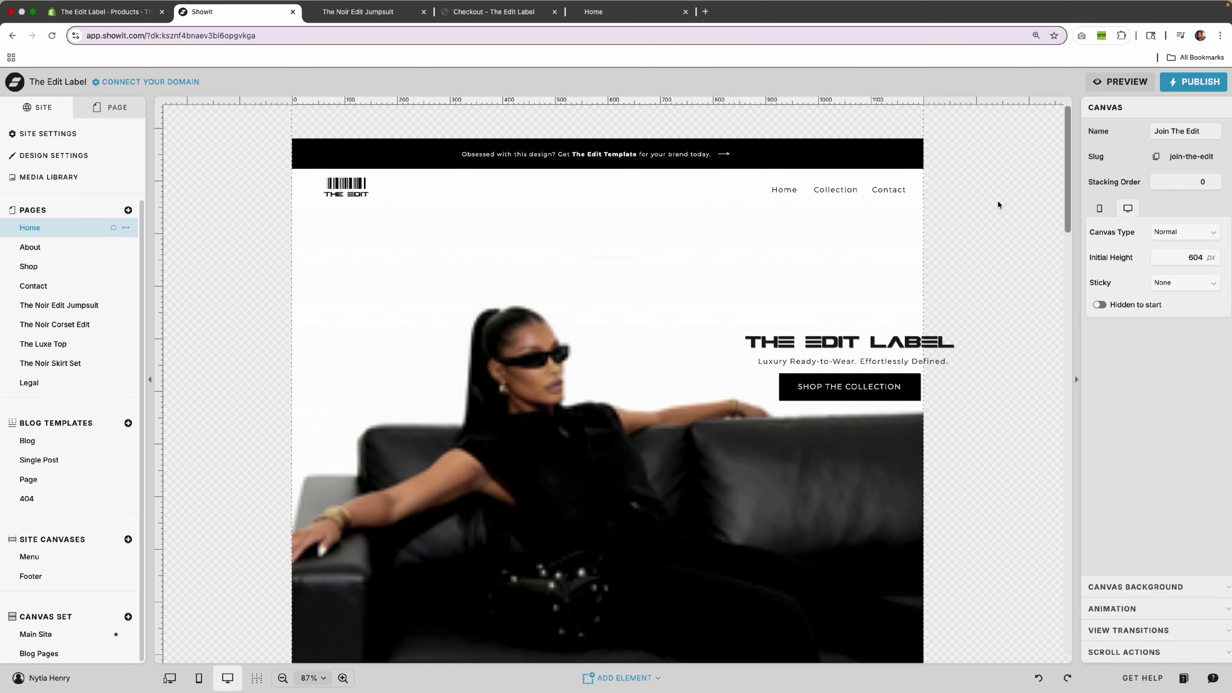
pyautogui.click(102, 11)
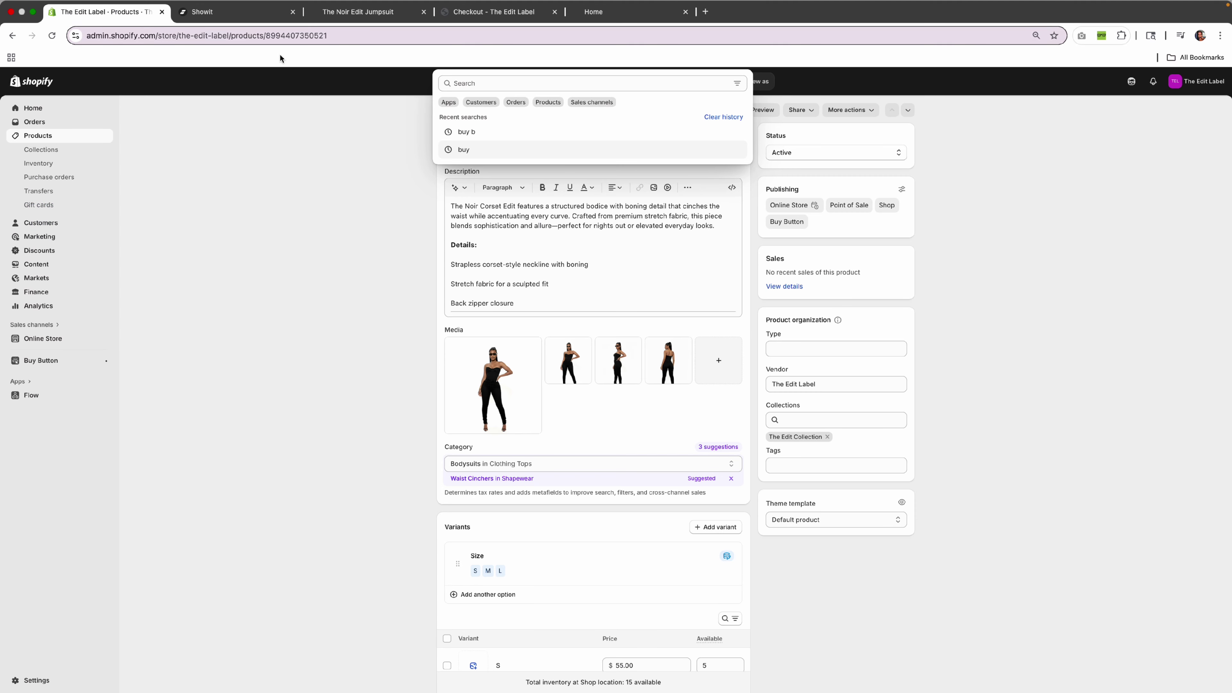
pyautogui.click(43, 340)
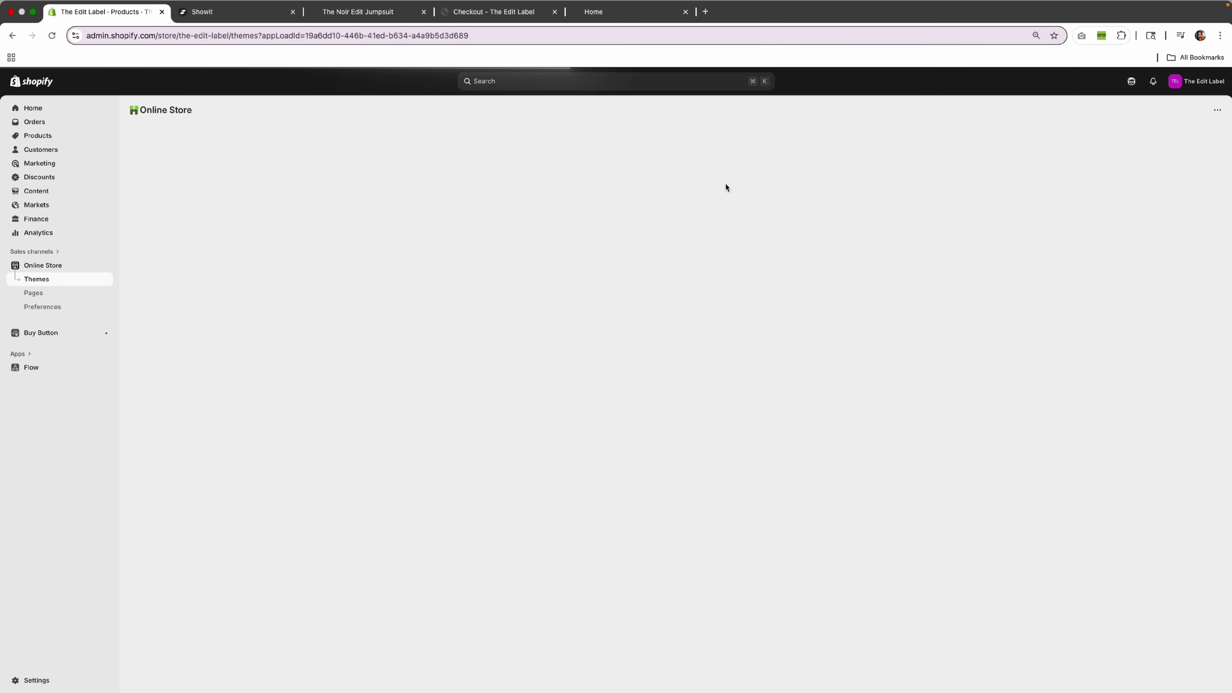
# - Switch back to Showit, look over the home page's hero and The Edit Collection sections, and select the Hero canvas
pyautogui.click(285, 13)
pyautogui.scroll(-10, 688, 267)
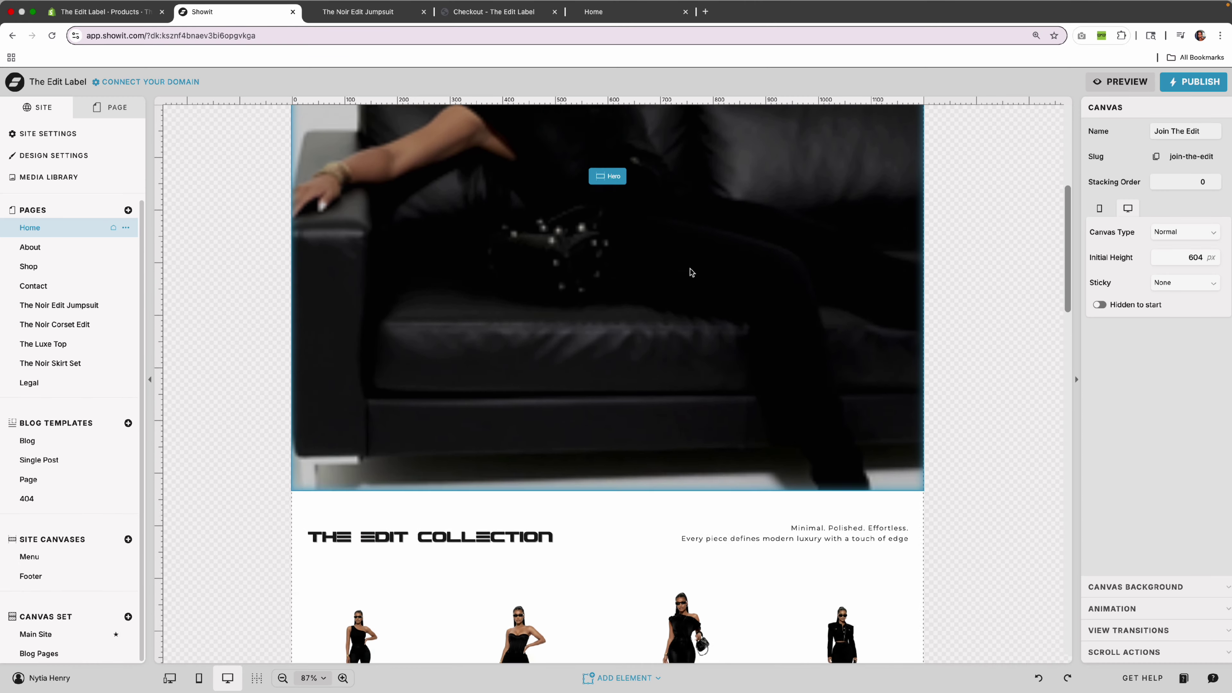
pyautogui.scroll(-9, 690, 270)
pyautogui.scroll(16, 690, 270)
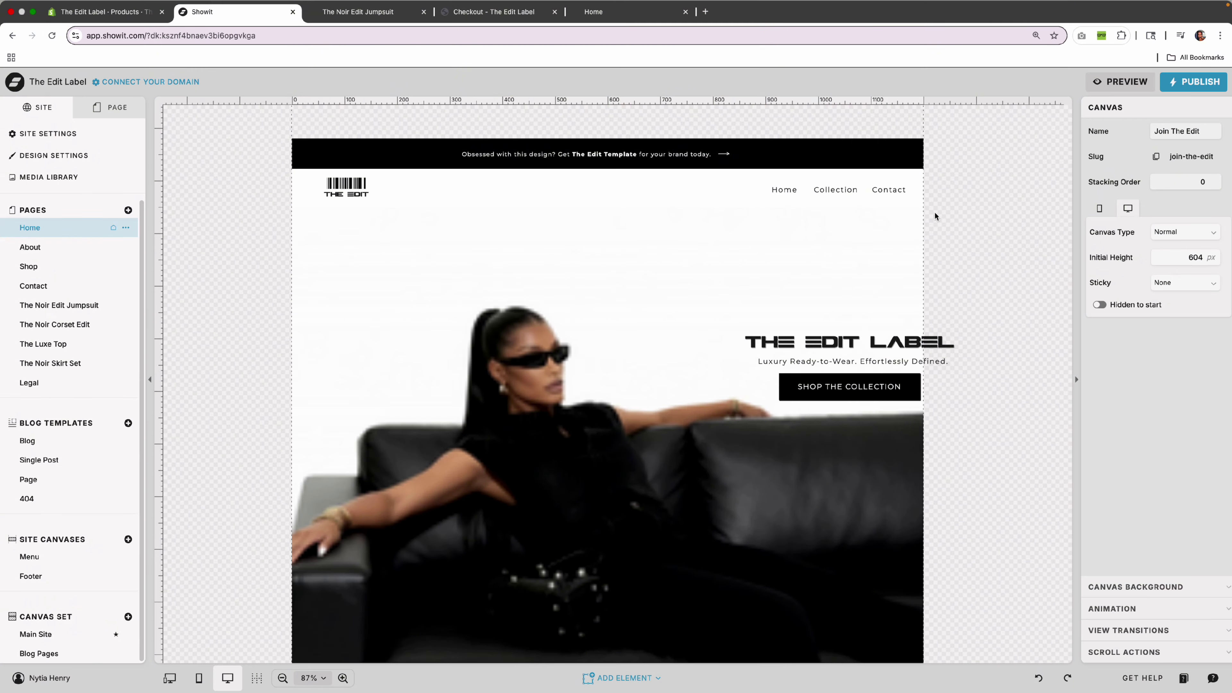
pyautogui.scroll(-10, 934, 212)
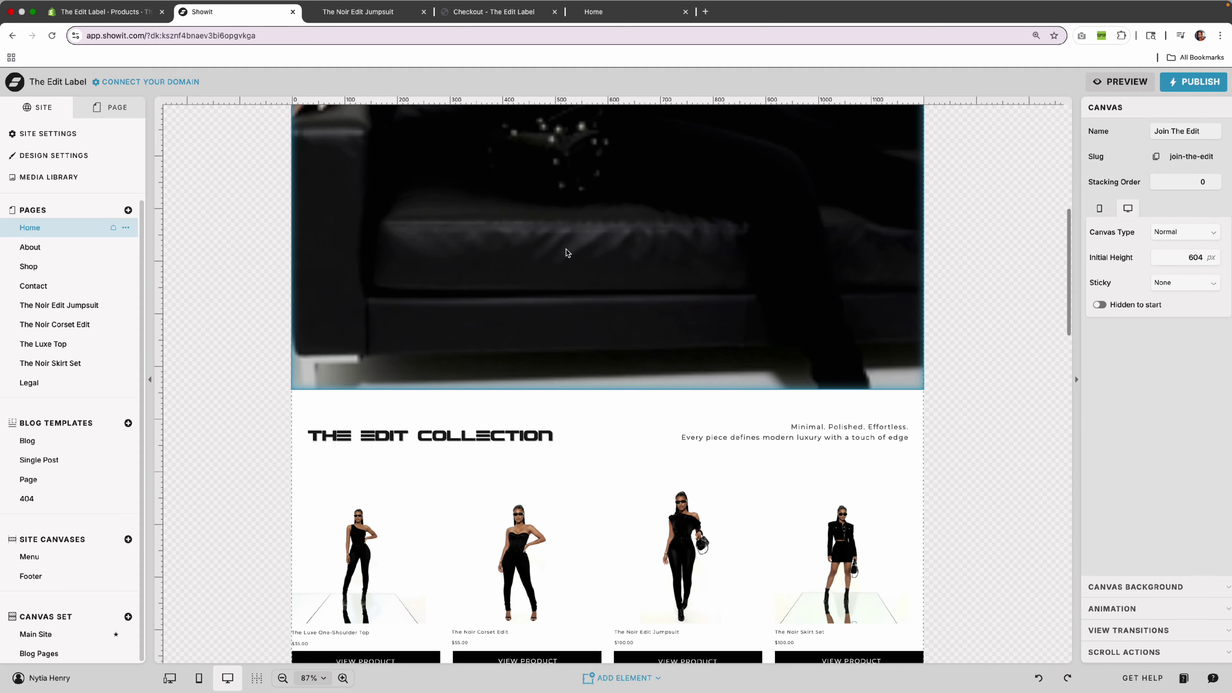
pyautogui.scroll(10, 691, 253)
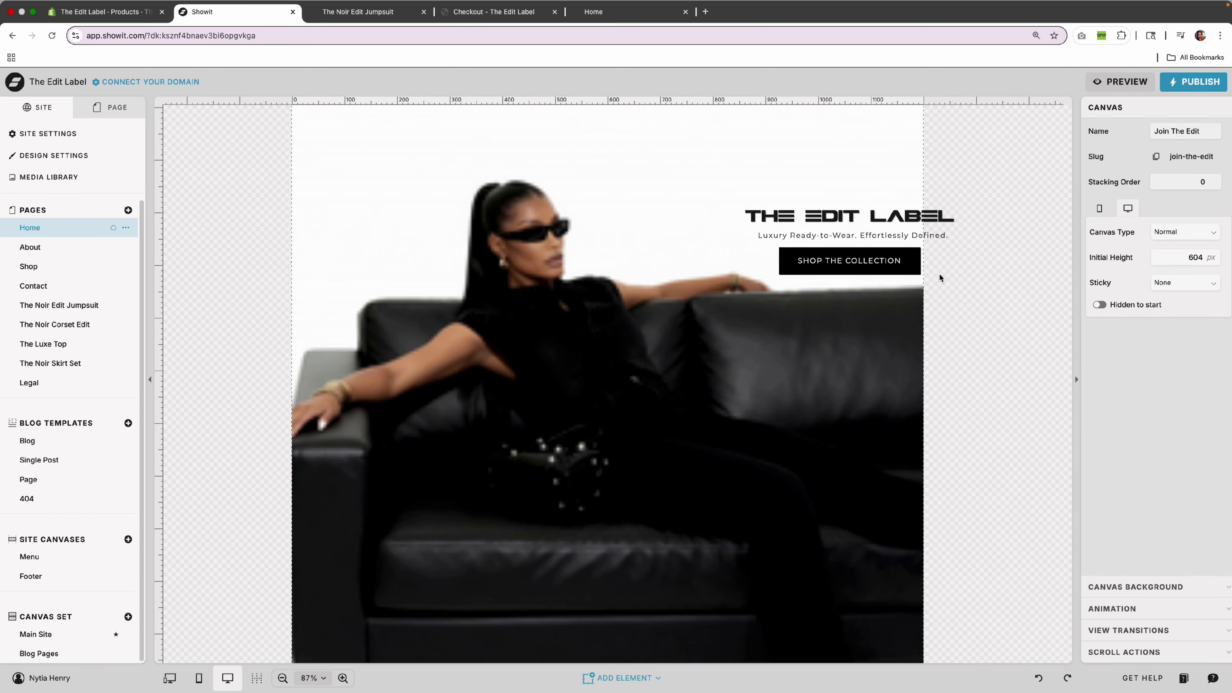
pyautogui.scroll(3, 954, 277)
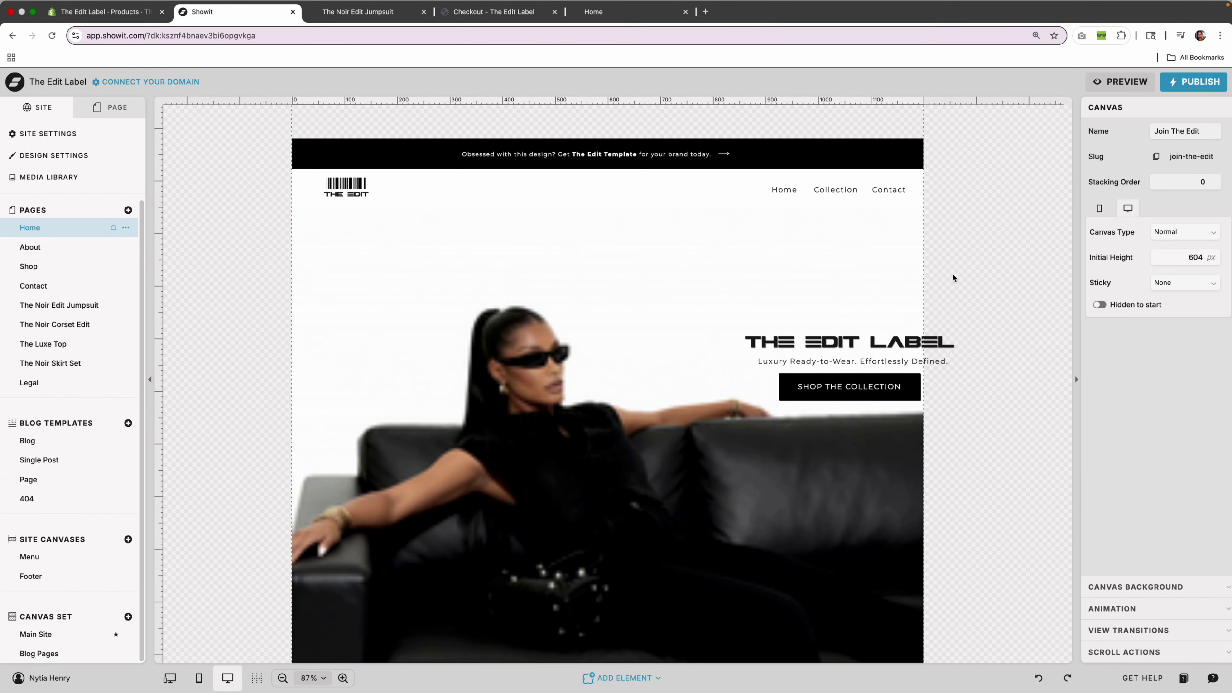
pyautogui.click(914, 258)
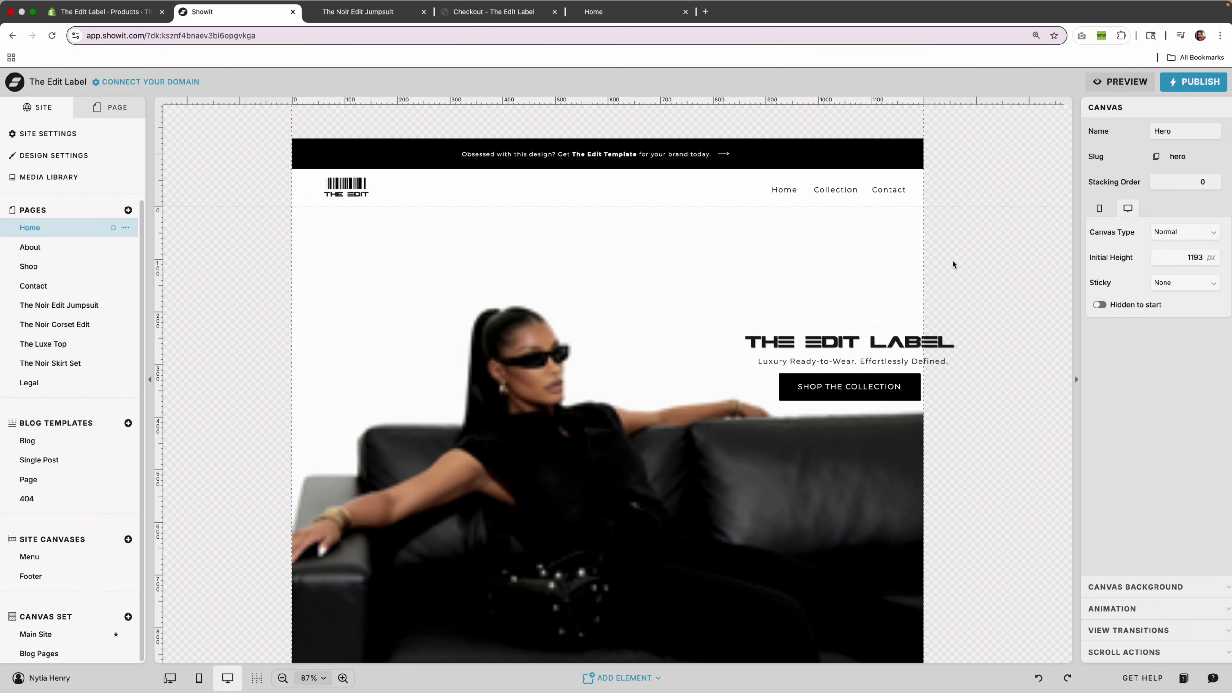